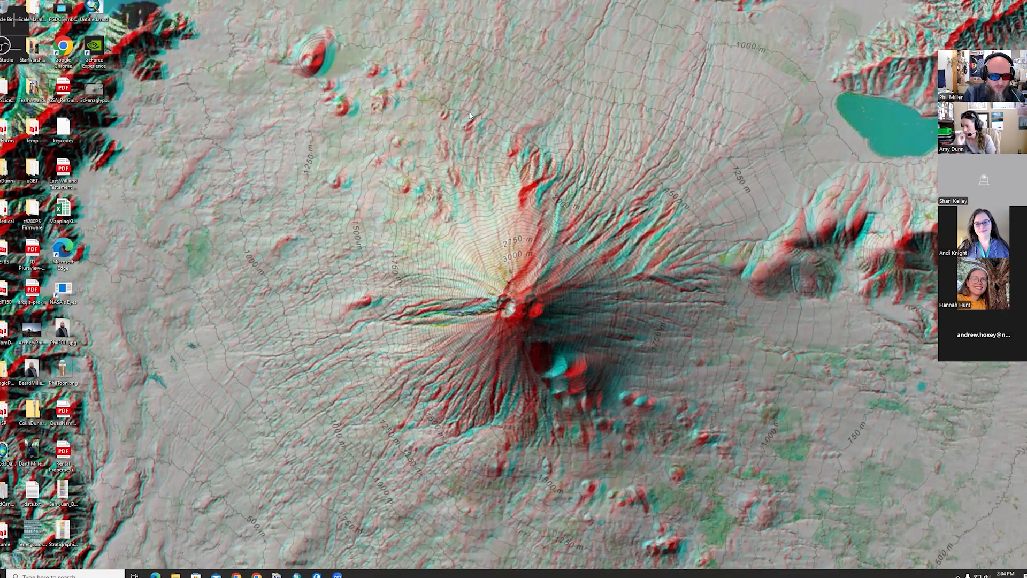
- Open the DATA (D:) drive in File Explorer
left_click(176, 575)
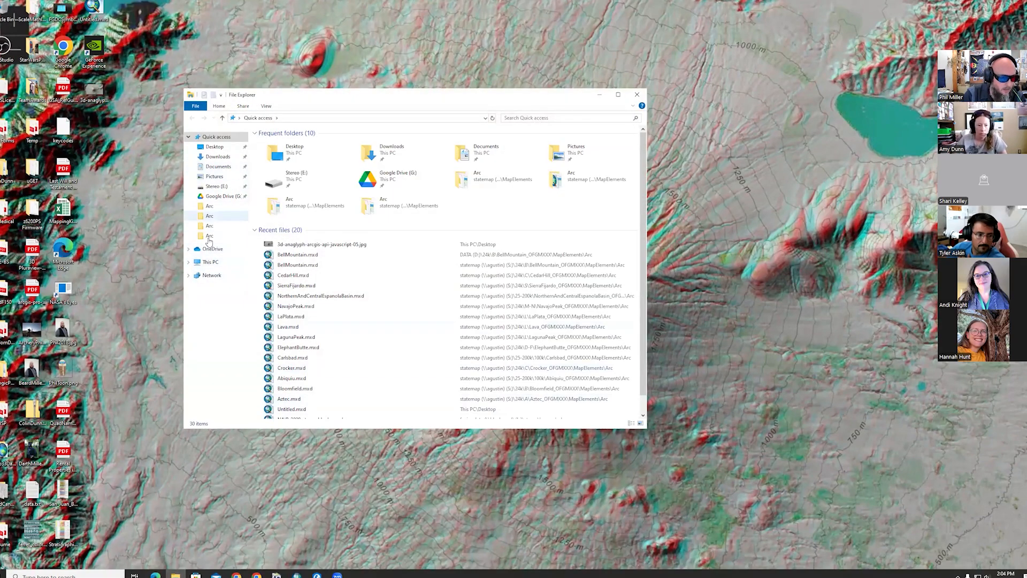
left_click(212, 262)
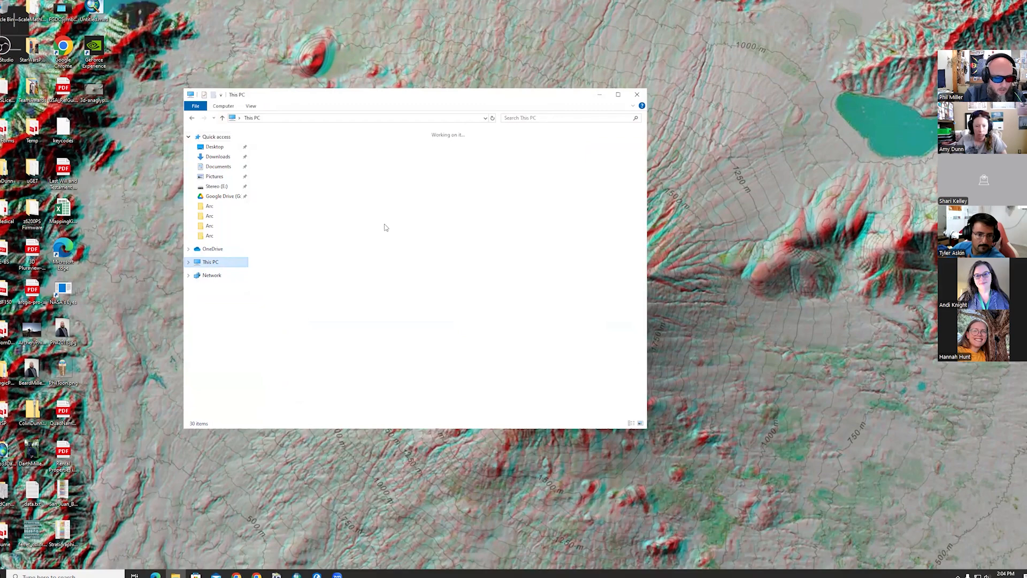
double_click(404, 226)
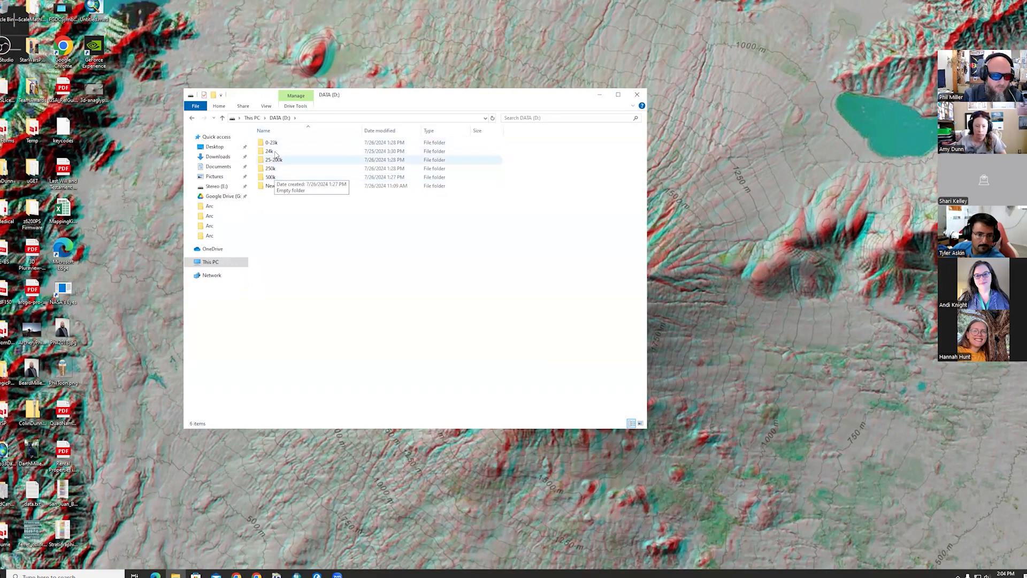
- Open BellMountain.mxd in ArcMap from the 24k\B\BellMountain_OFGMXXX\MapElements\Arc folder
mouse_move(278, 153)
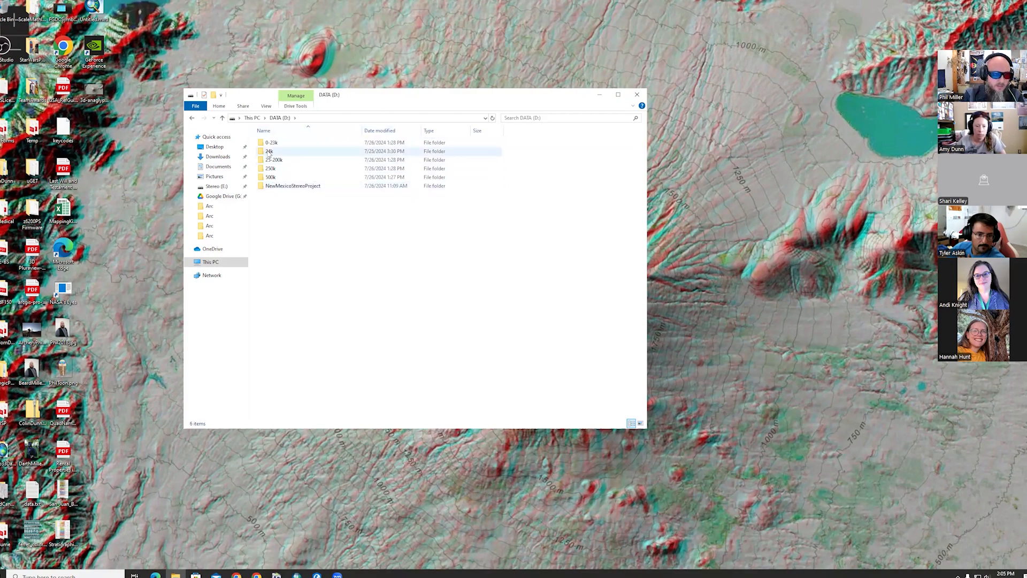
double_click(269, 152)
double_click(269, 143)
left_click(283, 144)
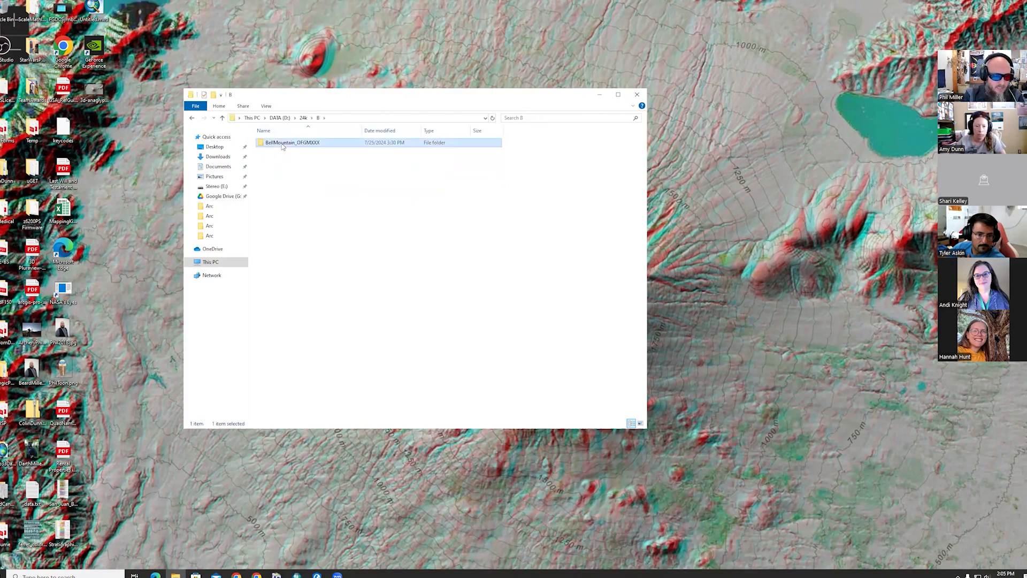
double_click(283, 143)
double_click(286, 144)
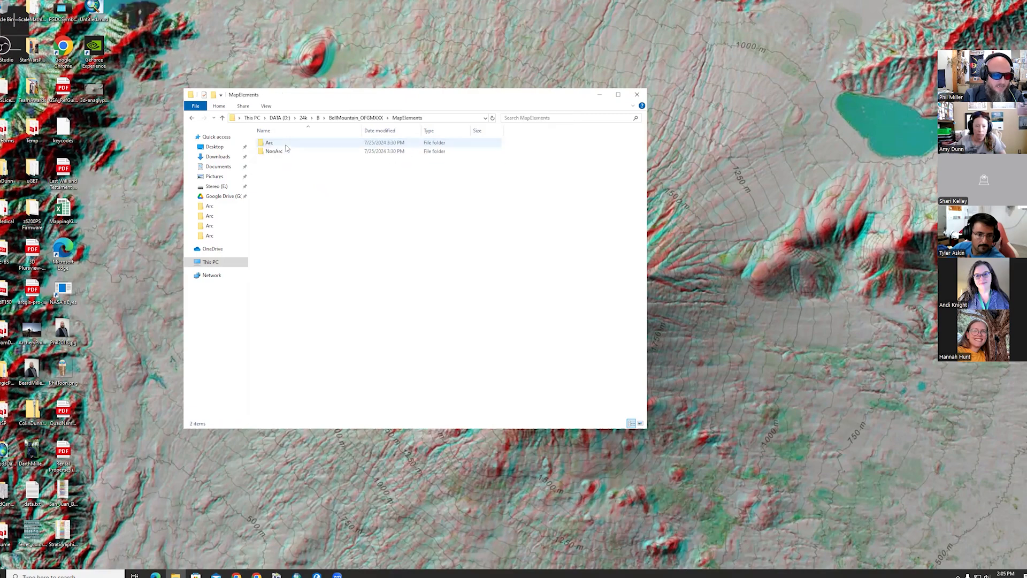
double_click(286, 144)
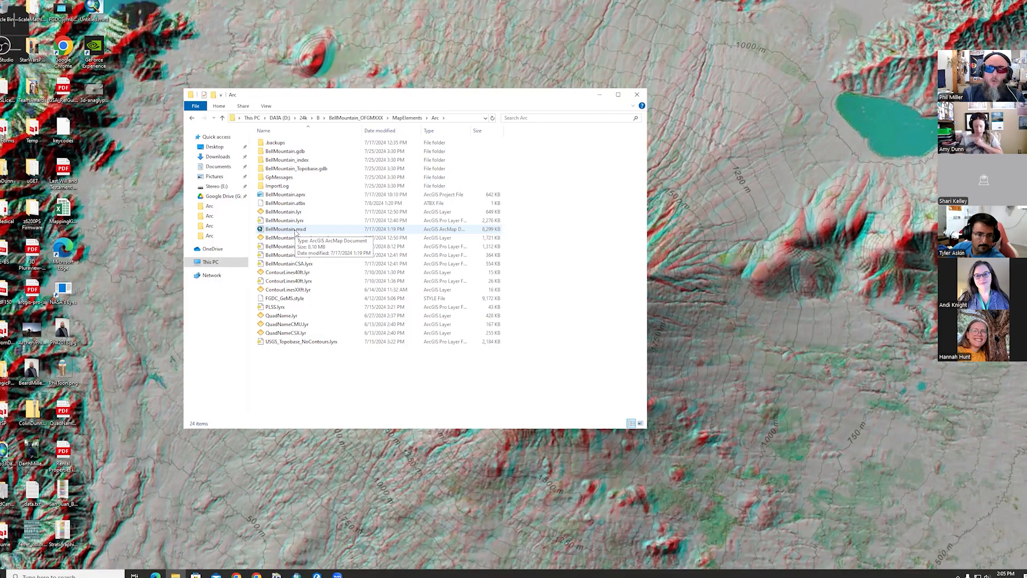
double_click(296, 230)
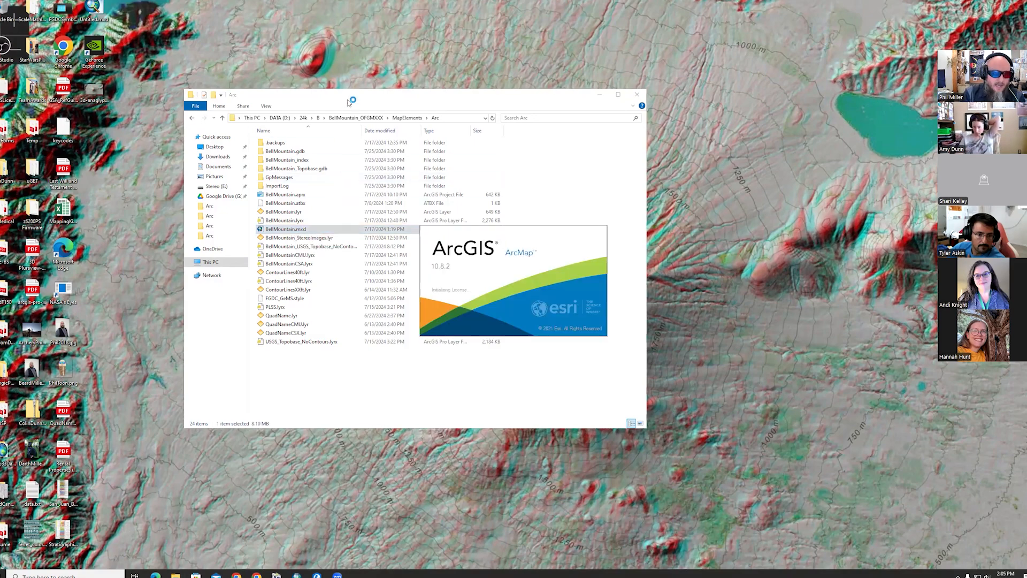
- Examine the raster files and stereo images in the BellMountain_OFGMXXX project's Repository\Rasters\StereoImages folder
left_click_drag(345, 99, 326, 92)
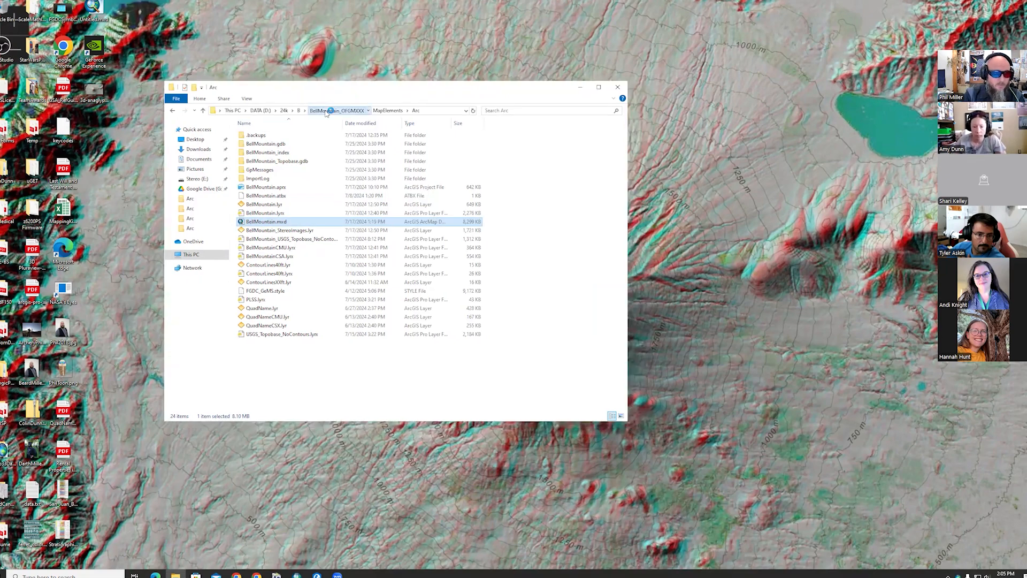
left_click(333, 110)
left_click(265, 155)
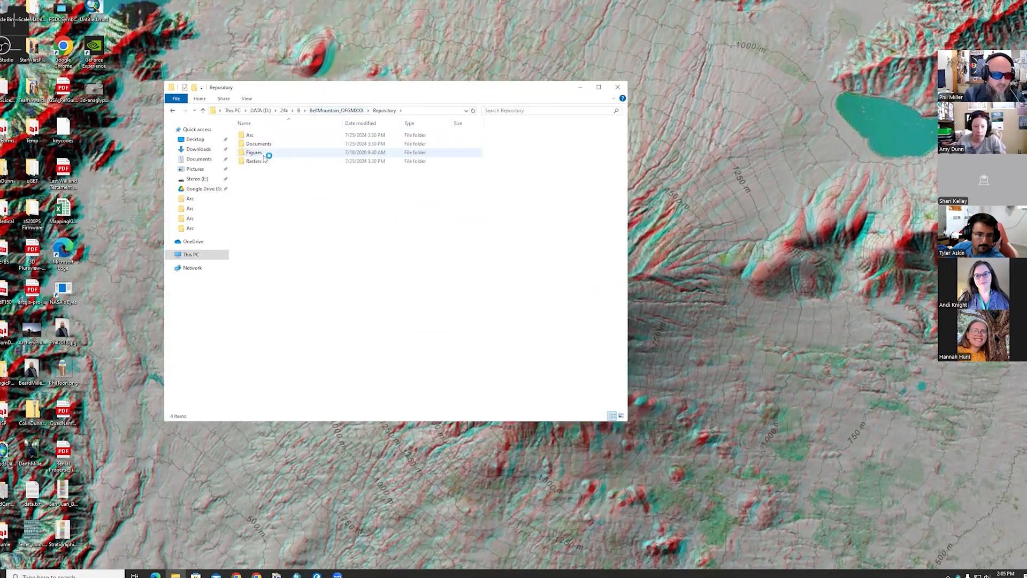
double_click(265, 162)
left_click(276, 138)
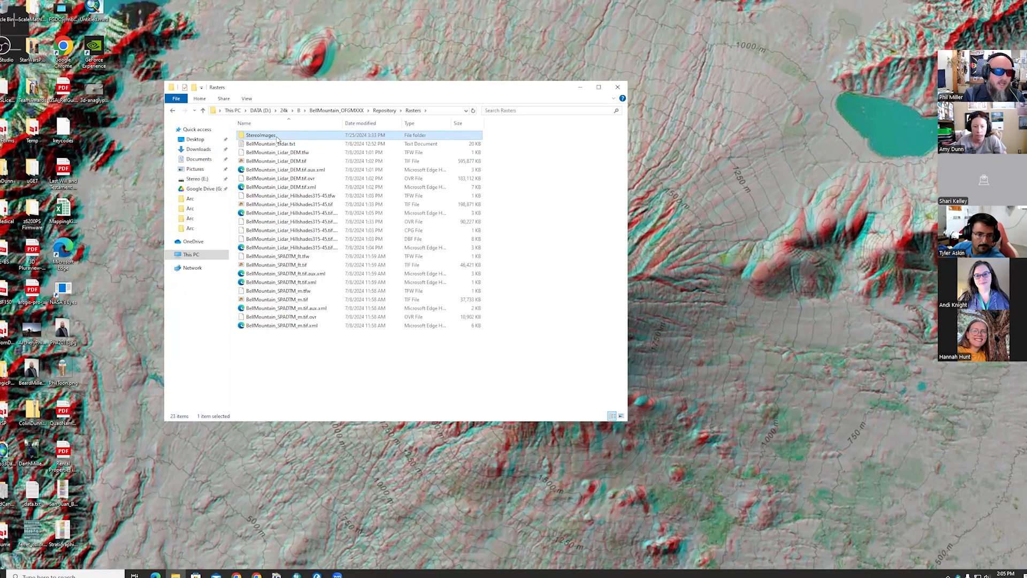
double_click(276, 138)
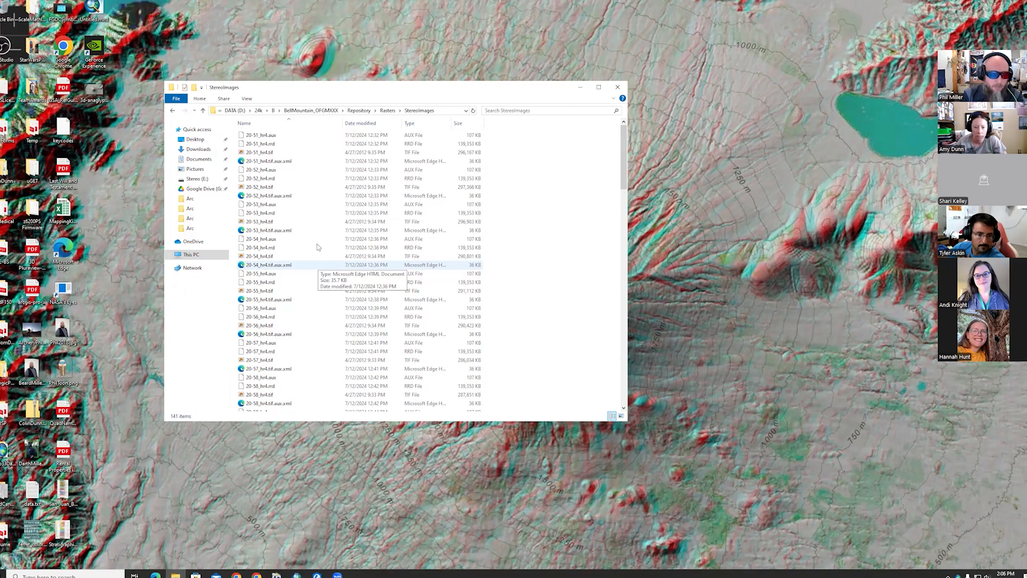
left_click(391, 111)
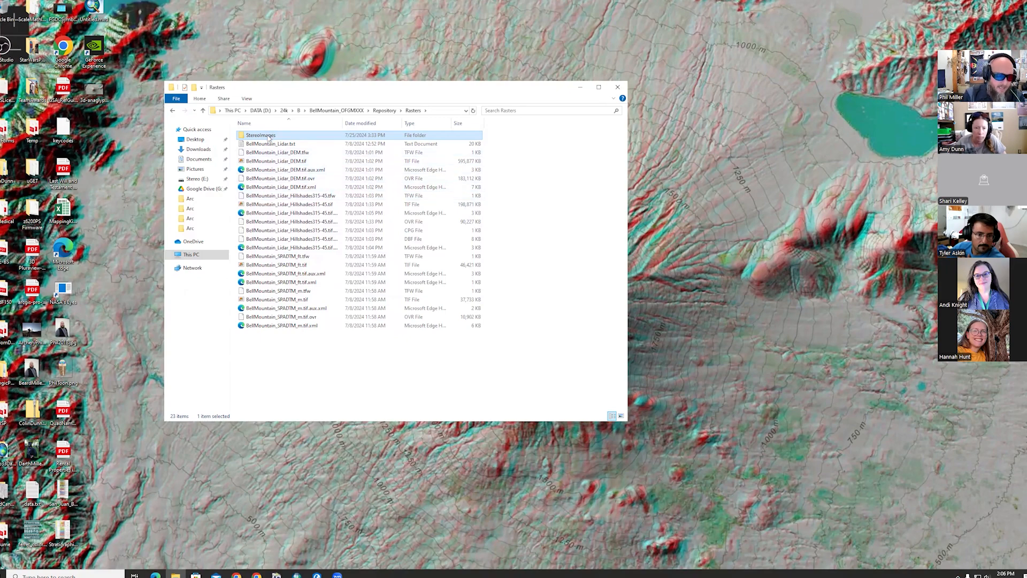
double_click(269, 136)
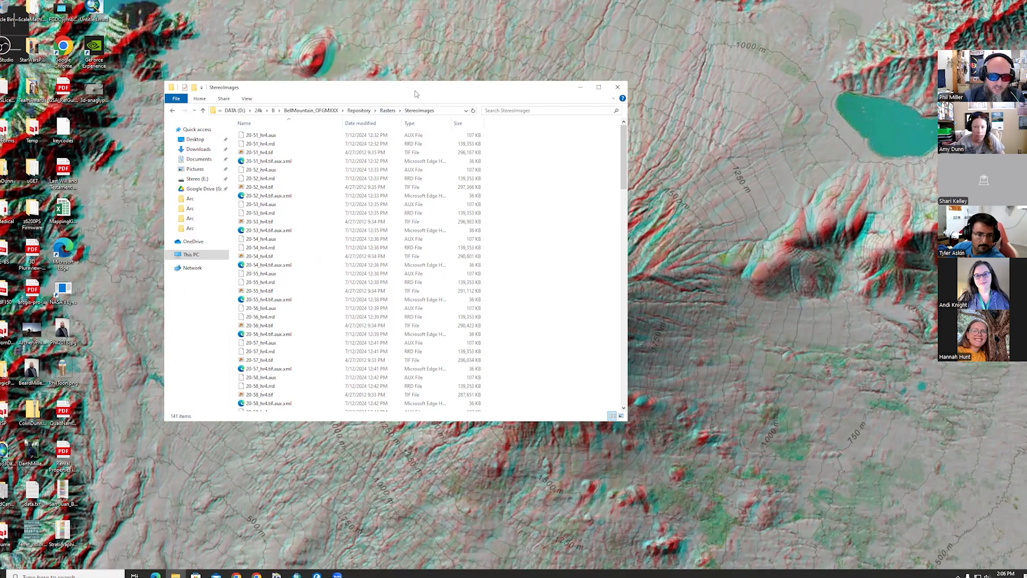
left_click_drag(415, 92, 403, 89)
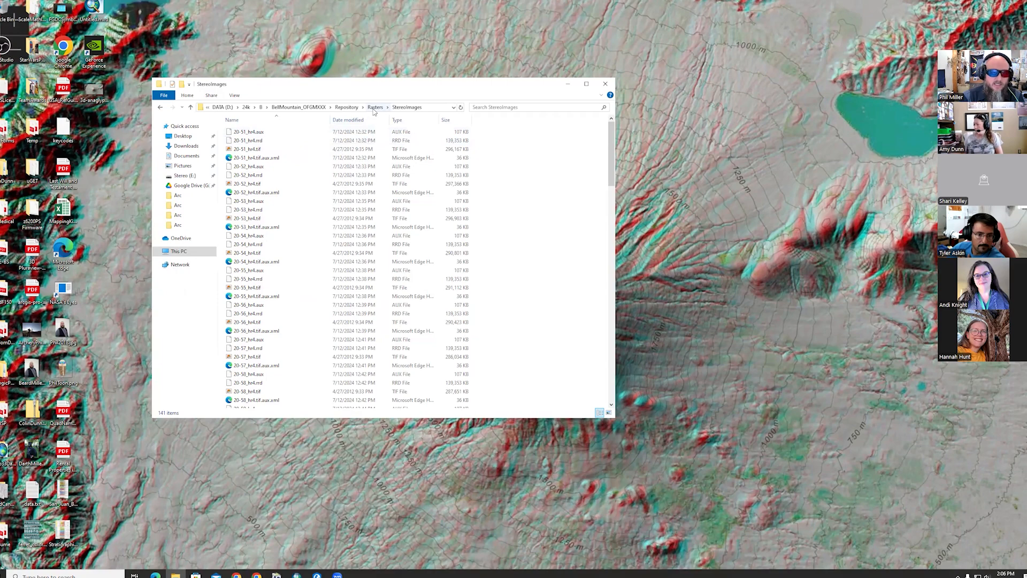
- Review the BellMountain_OFGMXXX folder and the scale folders on the D: drive, and close the file browser
left_click(313, 107)
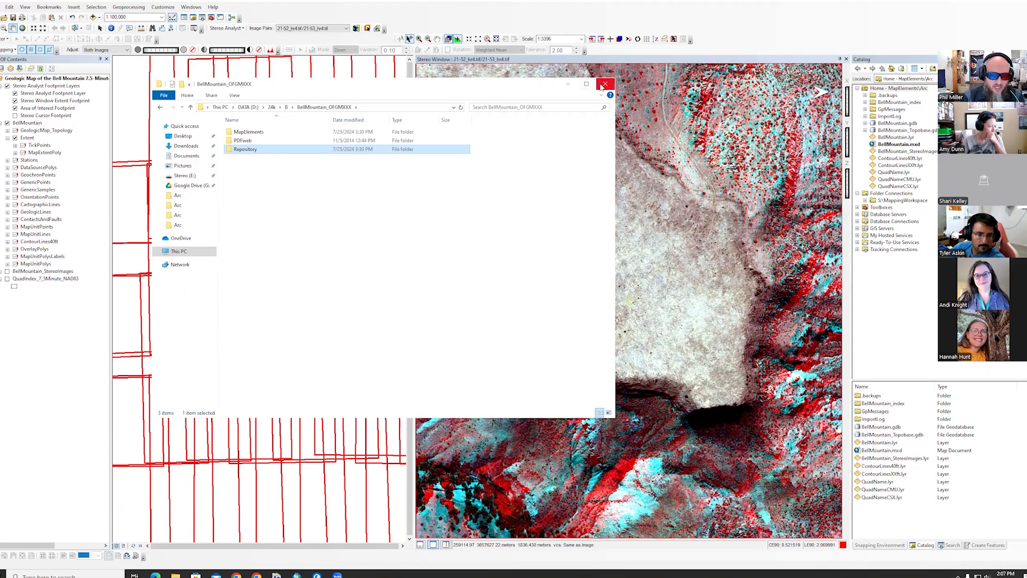
left_click(248, 107)
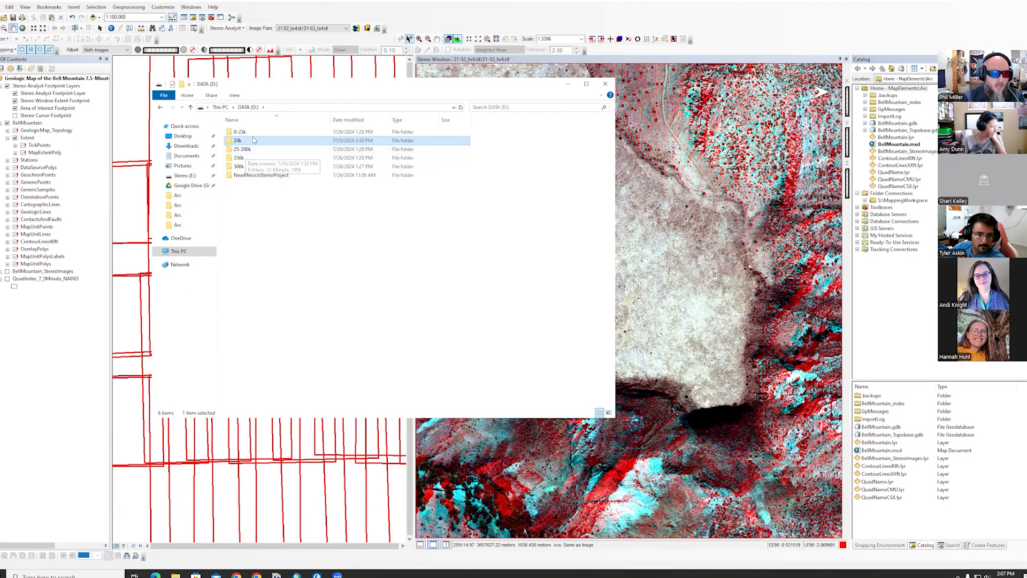
left_click(606, 84)
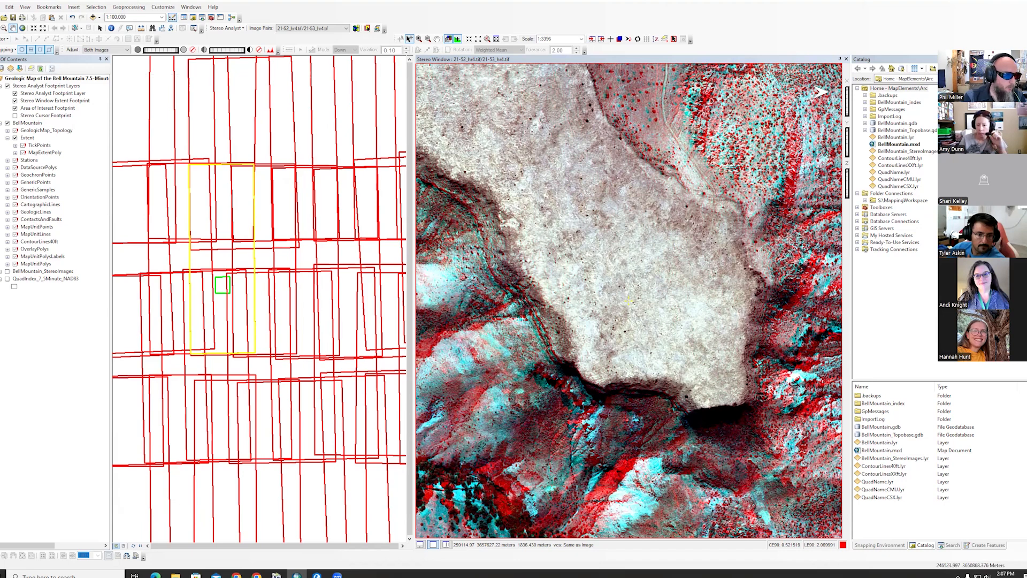
- Check the map layers listed by source, and return the layer list to drawing order
left_click(1, 67)
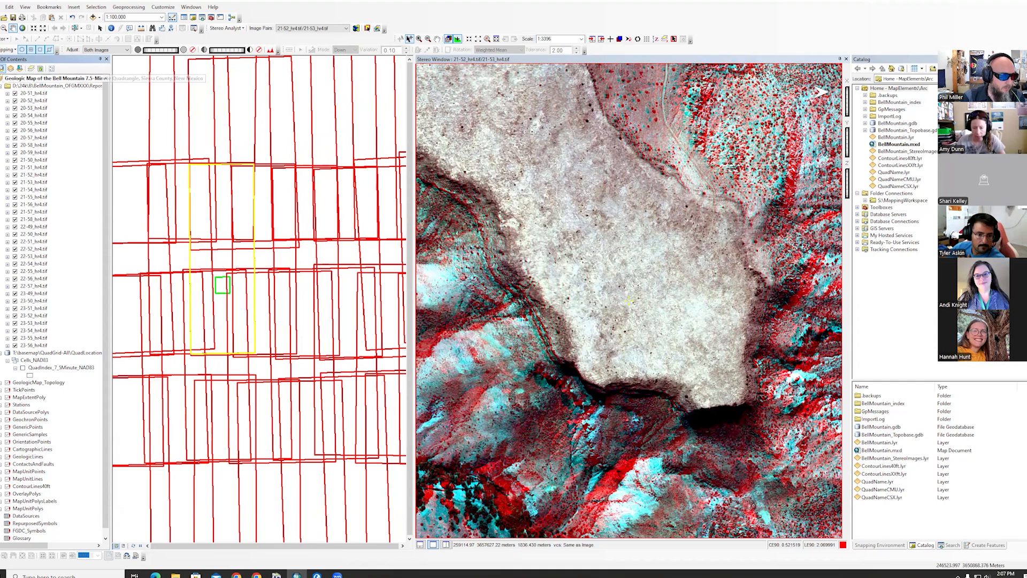
left_click(2, 69)
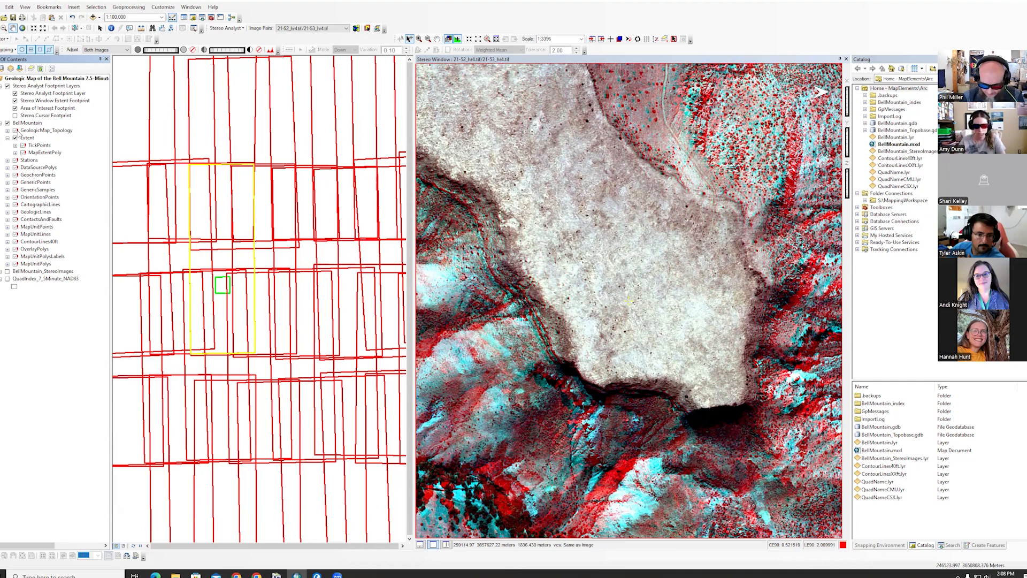
- Open the data source selection for the GeologicMap_Topology layer and browse to BellMountain.gdb in S:\MappingWorkspace\24k\B\BellMountain_OFGMXXX\MapElements\Arc
left_click(17, 132)
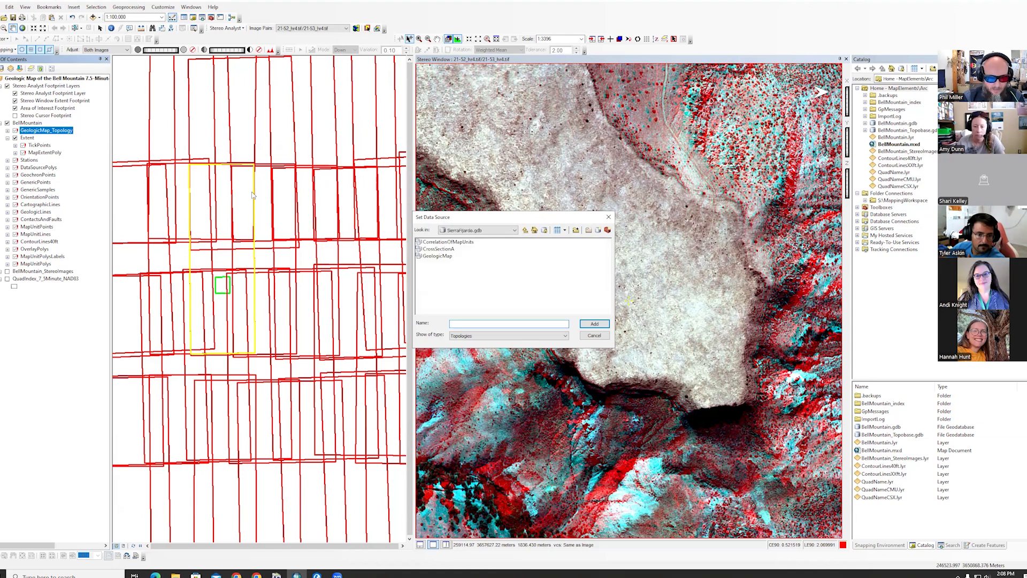
left_click(514, 231)
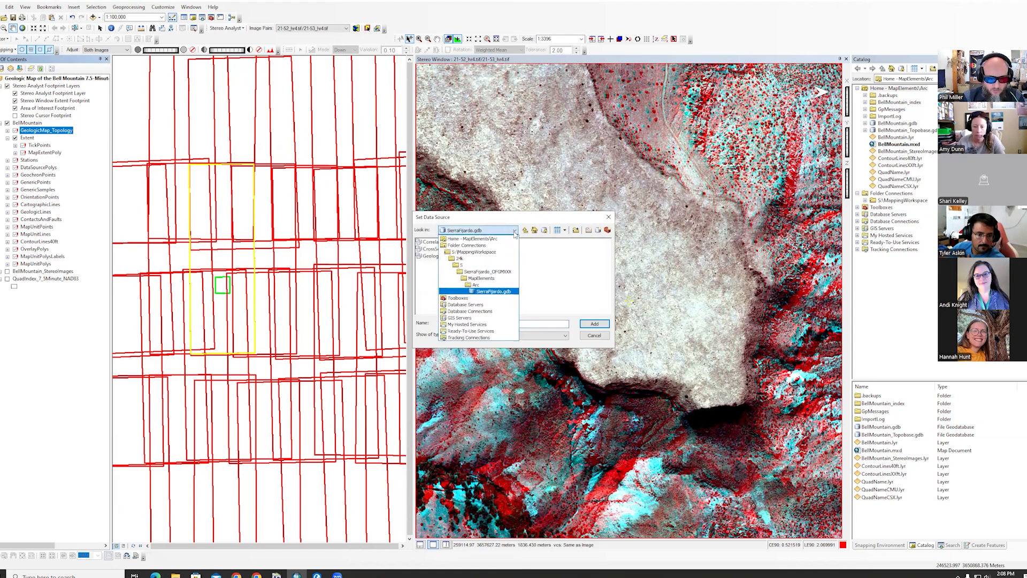
left_click(482, 253)
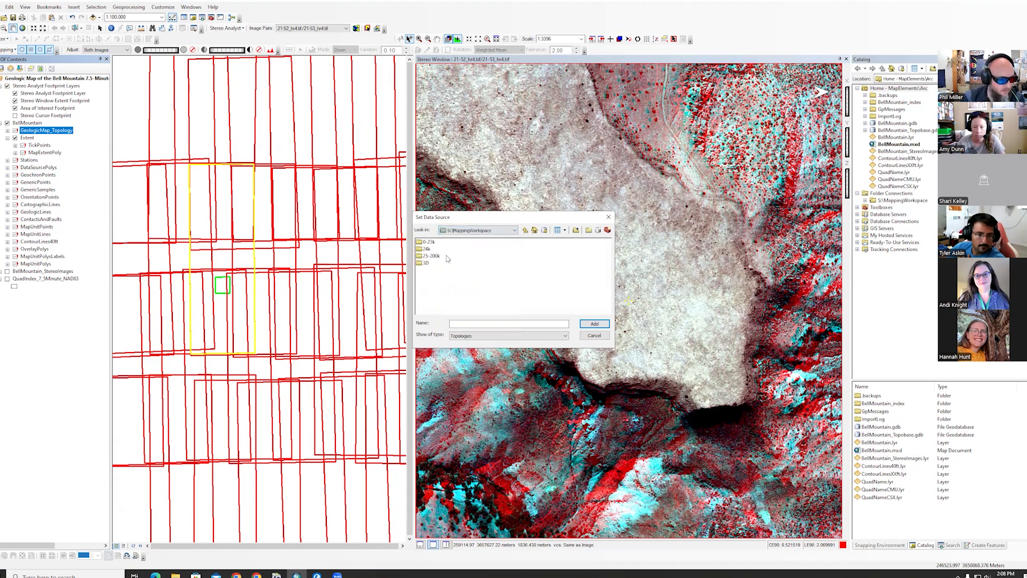
left_click(426, 250)
double_click(426, 250)
double_click(426, 250)
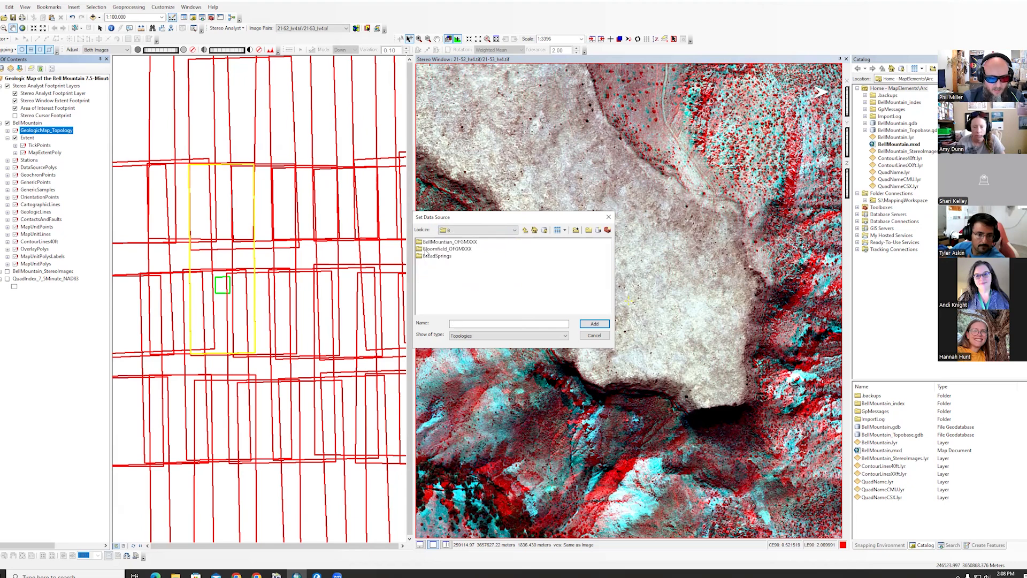
double_click(432, 242)
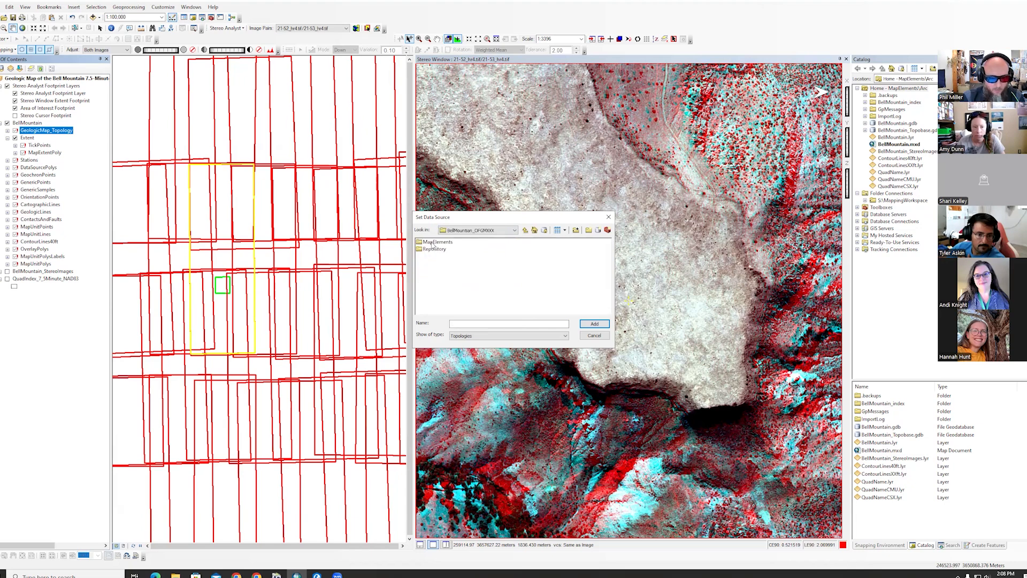
double_click(433, 242)
double_click(436, 243)
left_click(438, 243)
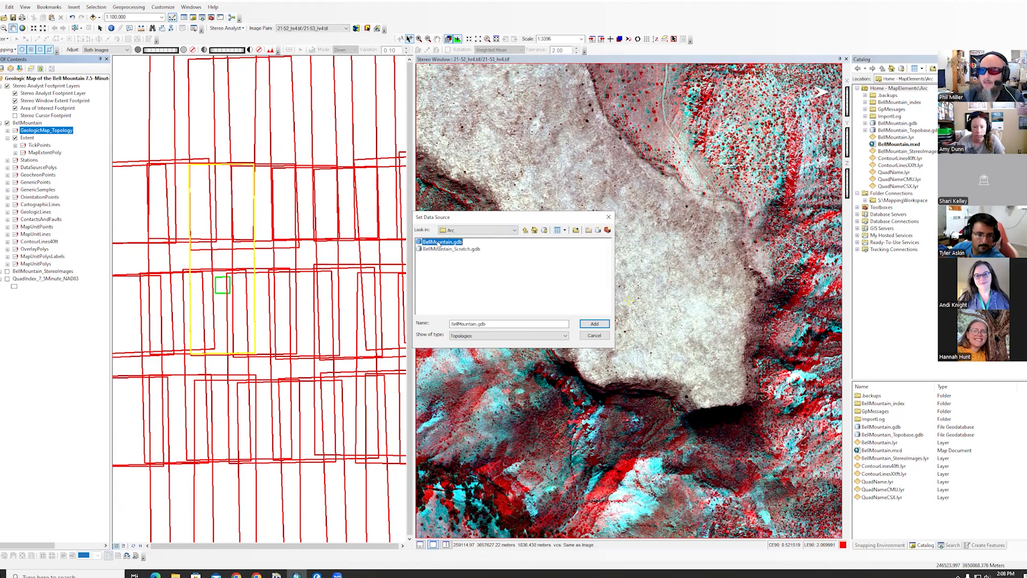
double_click(439, 243)
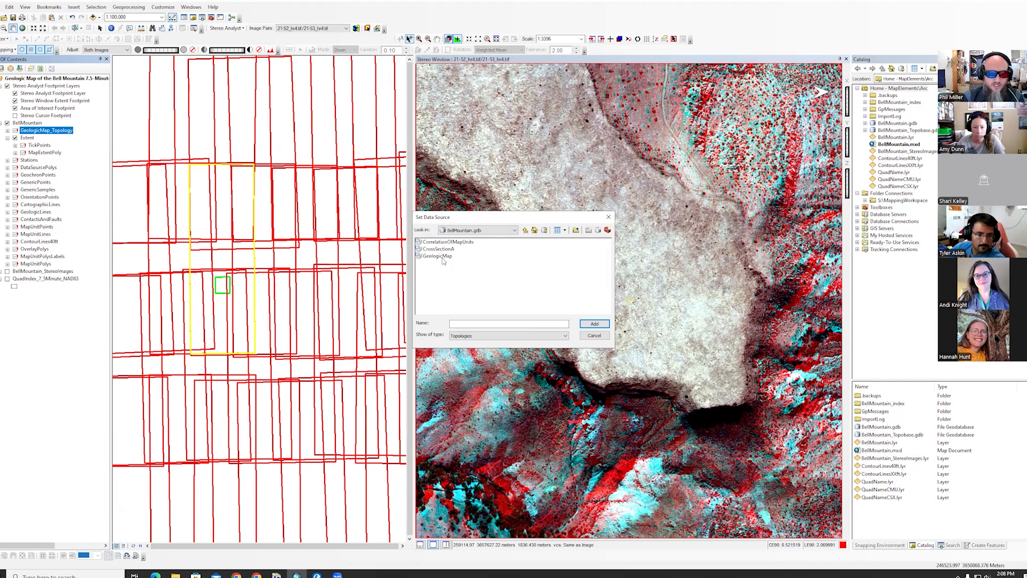
- Set the layer's data source to GeologicMap_Topology in the GeologicMap dataset of BellMountain.gdb
left_click(438, 256)
double_click(439, 257)
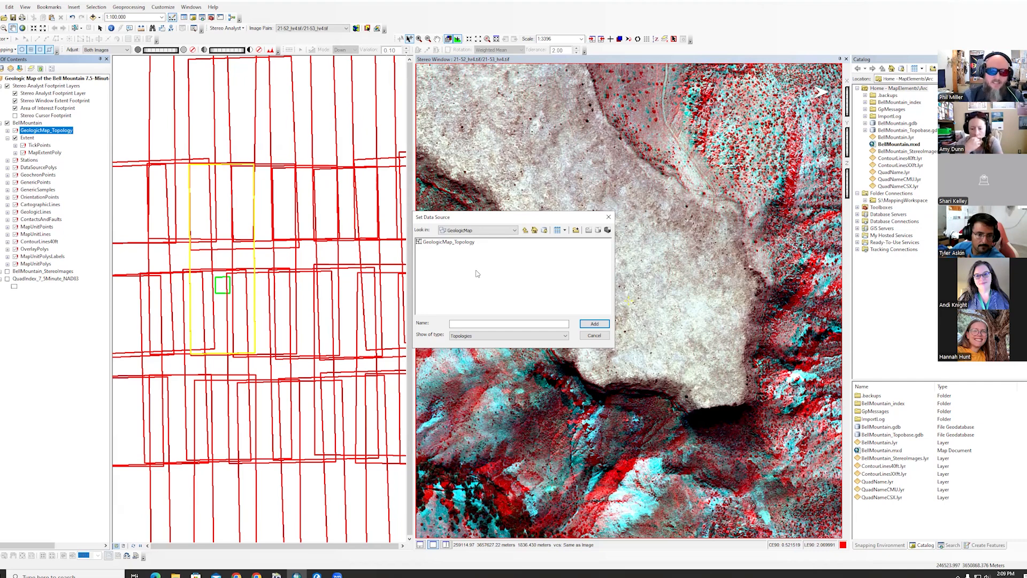
left_click(453, 246)
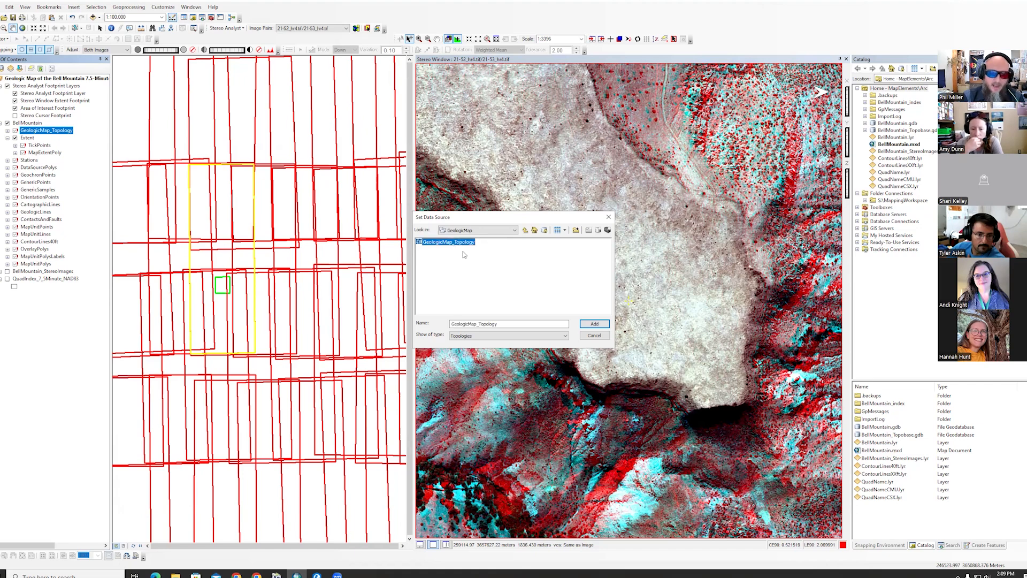
left_click(595, 324)
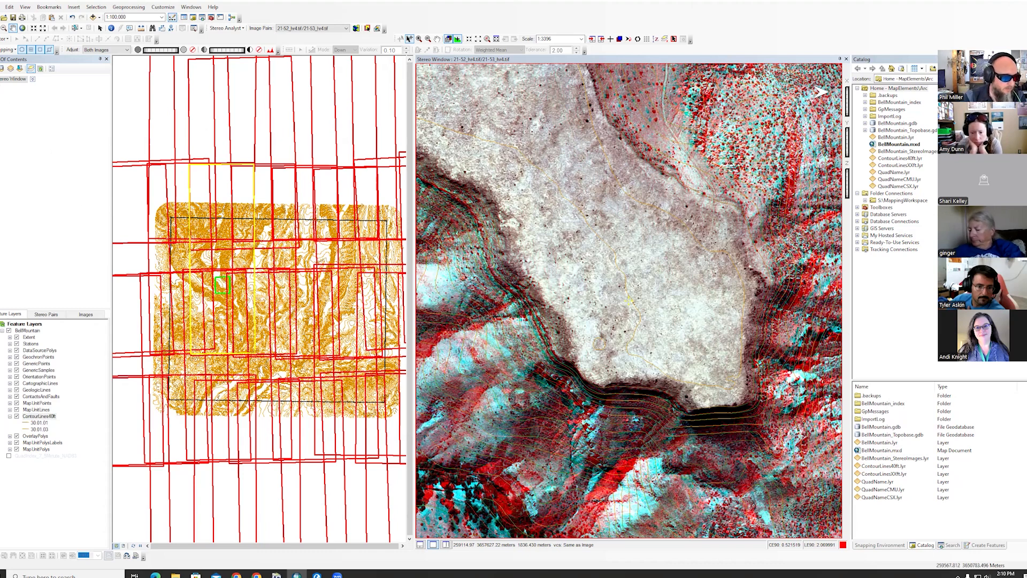
- List the map layers by drawing order and display the Create Features templates
left_click(1, 68)
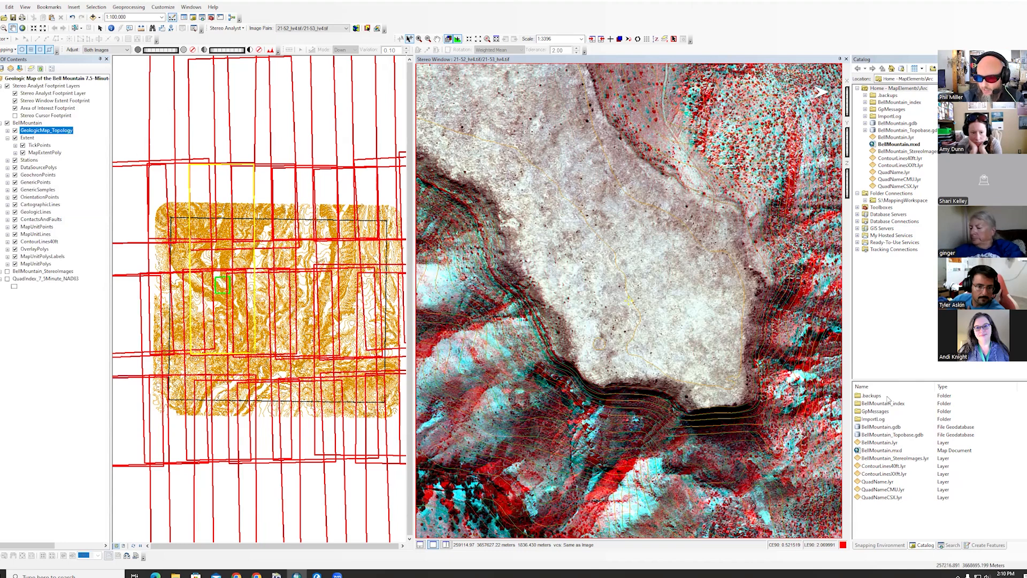
left_click(980, 546)
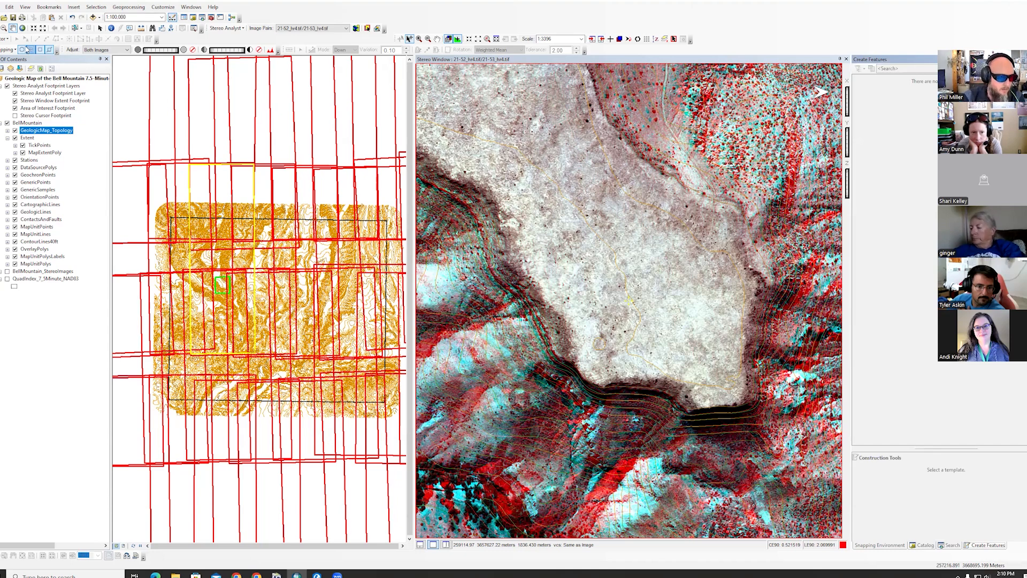
- Start an edit session on the Bell Mountain geodatabase layers, continuing past the QuadIndex spatial reference warning
left_click(6, 39)
left_click(18, 50)
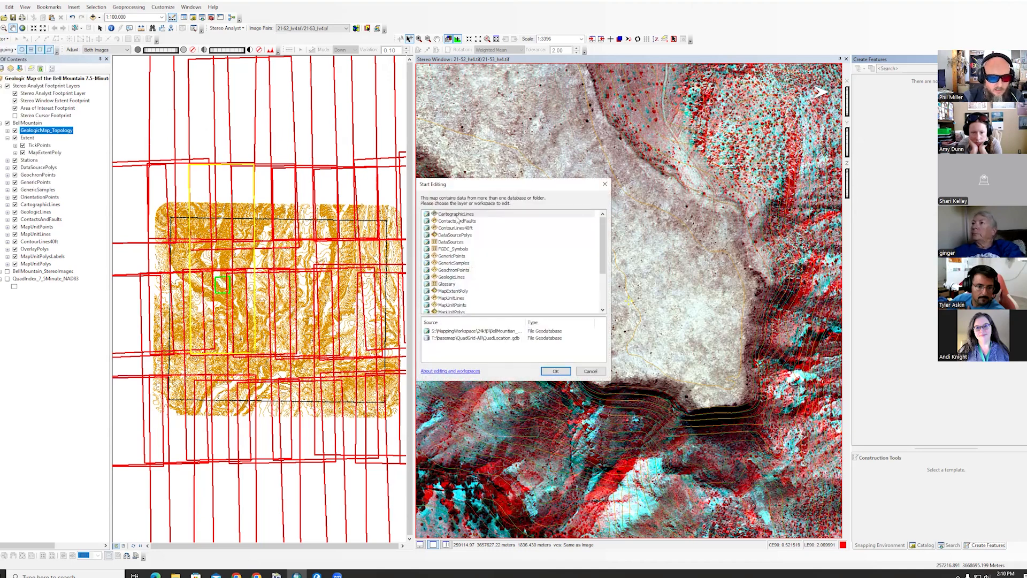
left_click(556, 371)
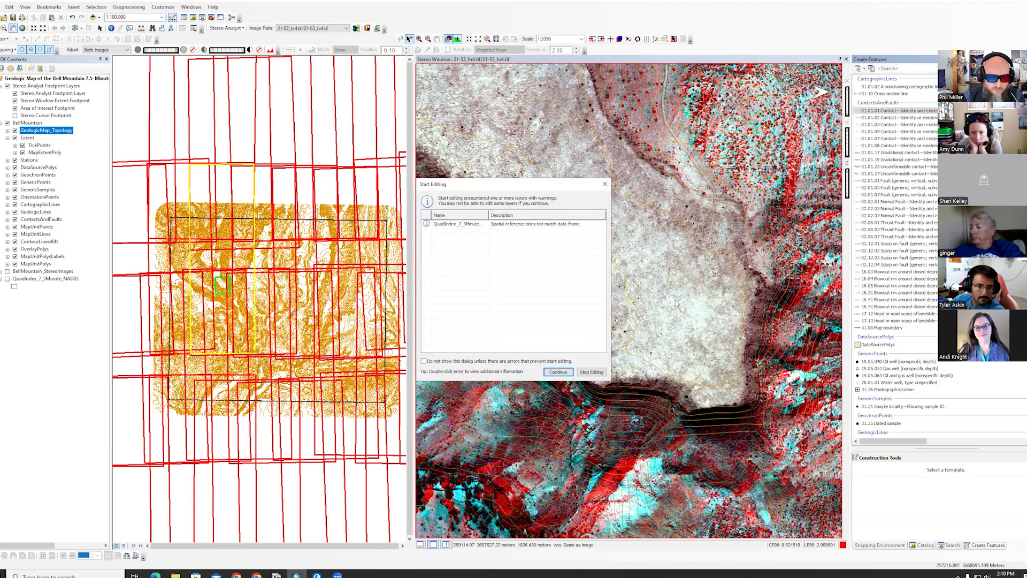
left_click(558, 372)
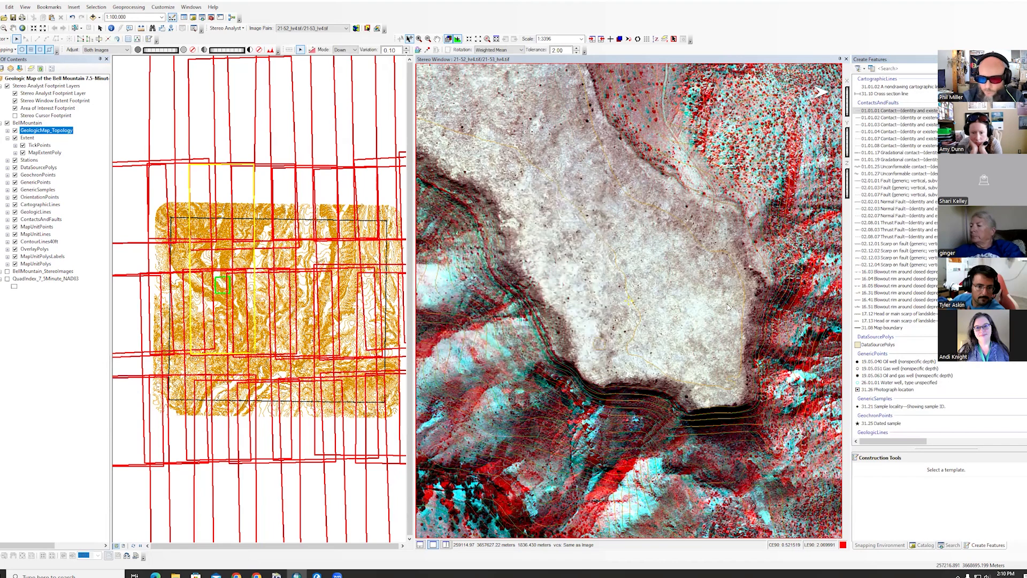
- Open the properties of the 01.01.01 Contact template in ContactsAndFaults and review the available DataSourceID values
left_click(871, 113)
right_click(873, 112)
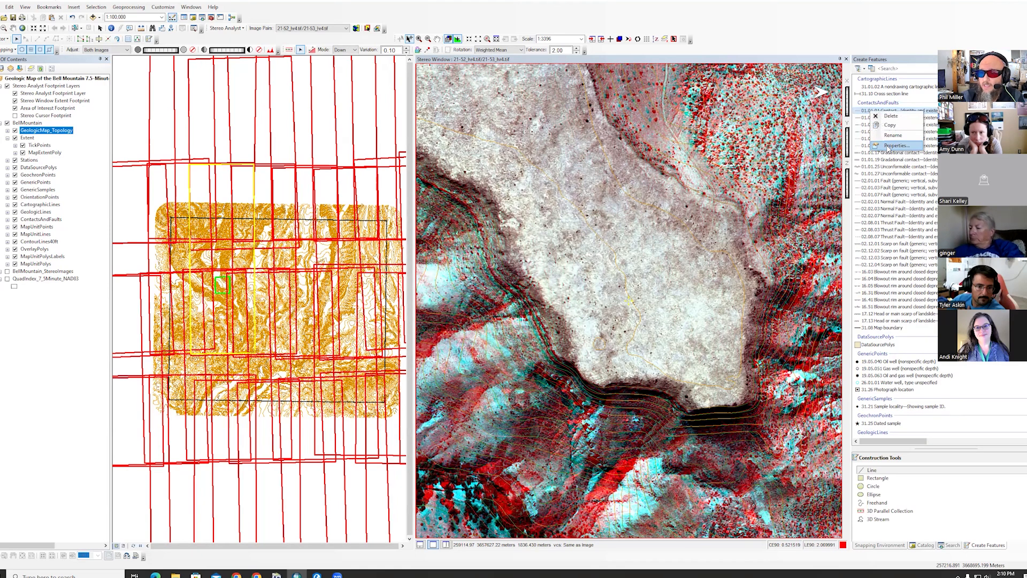
left_click(893, 146)
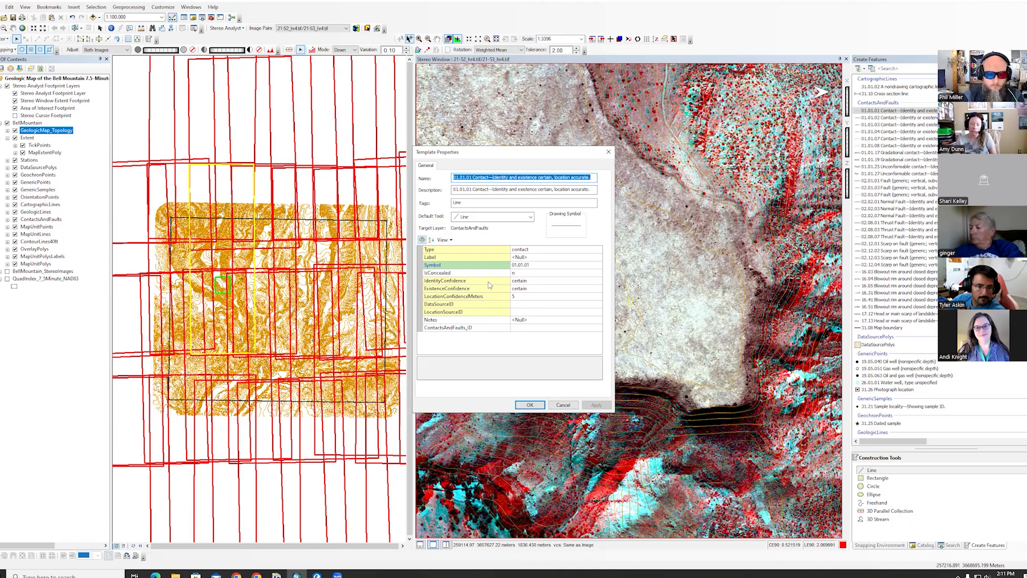
left_click(519, 305)
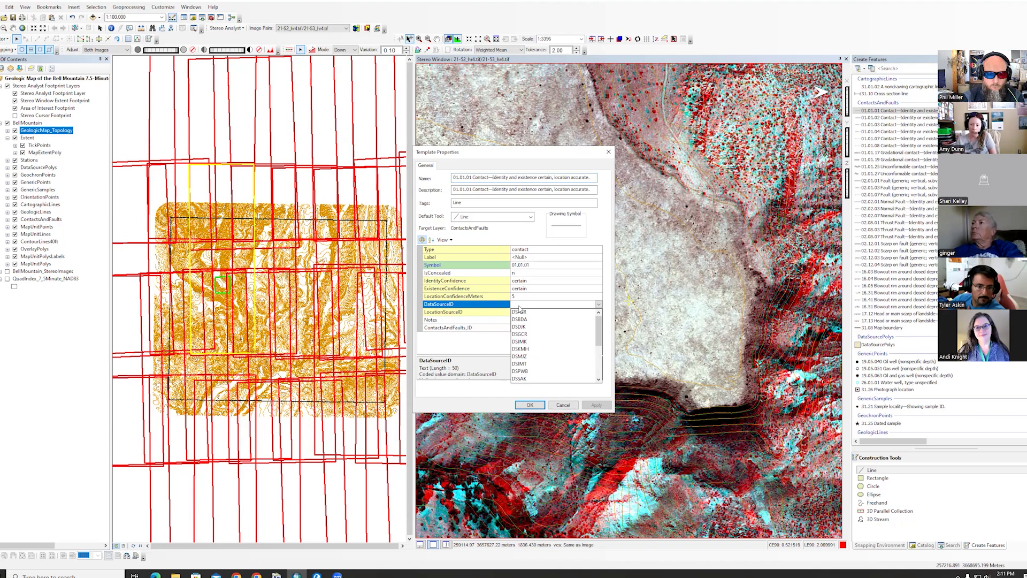
scroll(551, 321, "down", 4)
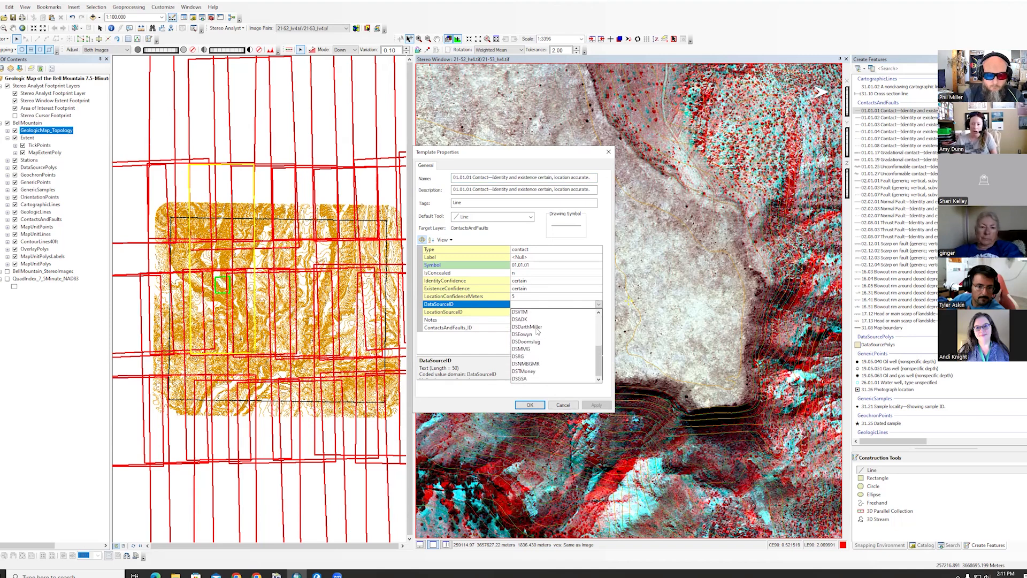
left_click(491, 348)
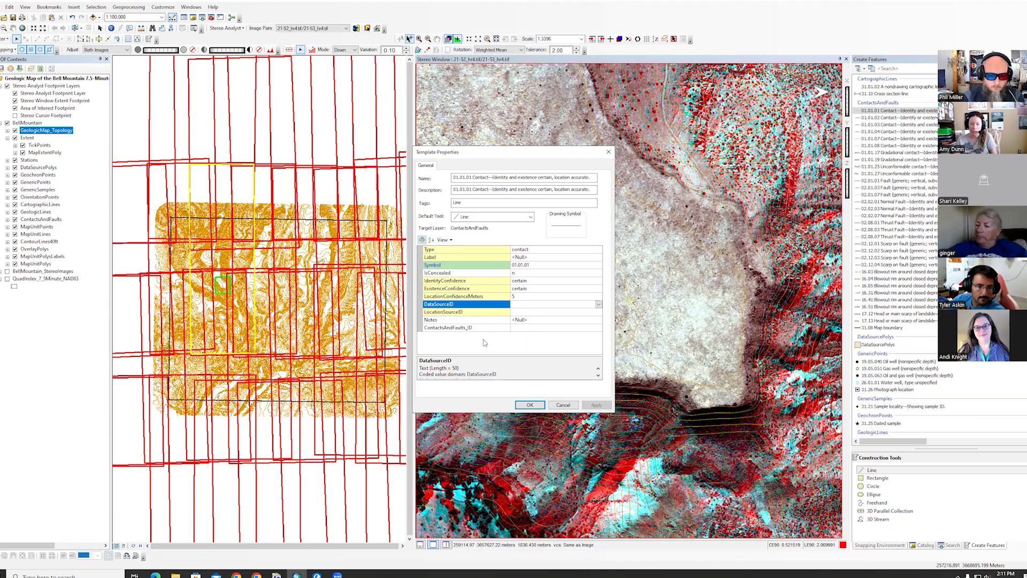
- Enter "I do mapping" as the Notes value in the contact template's properties
left_click(485, 321)
left_click(522, 320)
type("I do mapping")
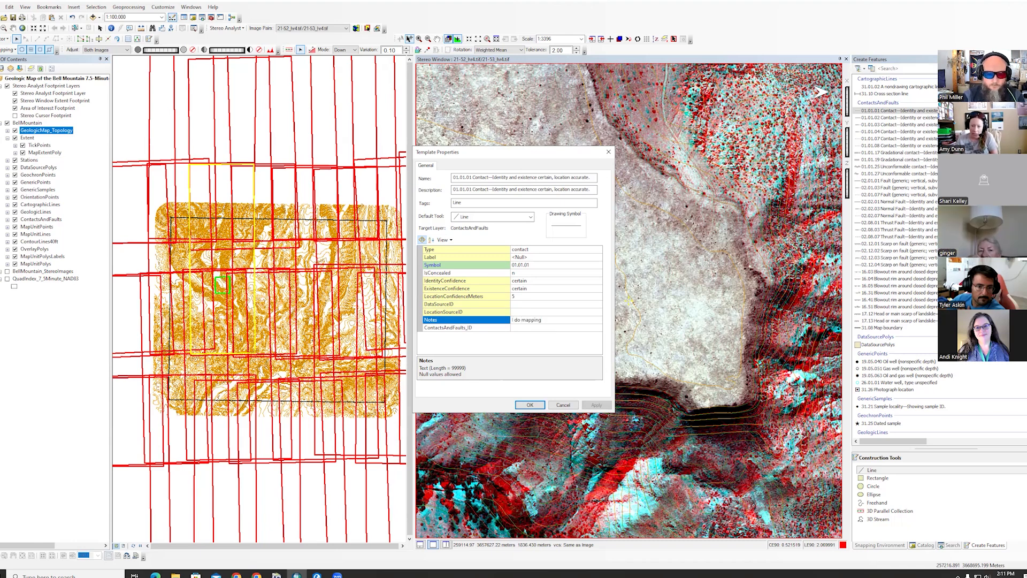
- Review the contact template's IsConcealed and Symbol attributes, and close its properties without applying any changes
left_click(527, 274)
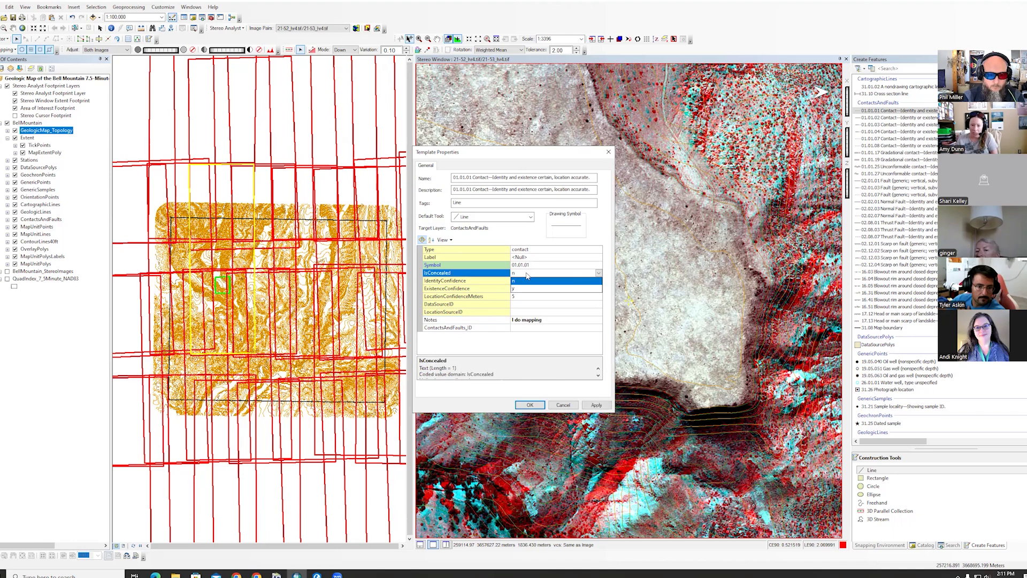
left_click(542, 265)
left_click(542, 265)
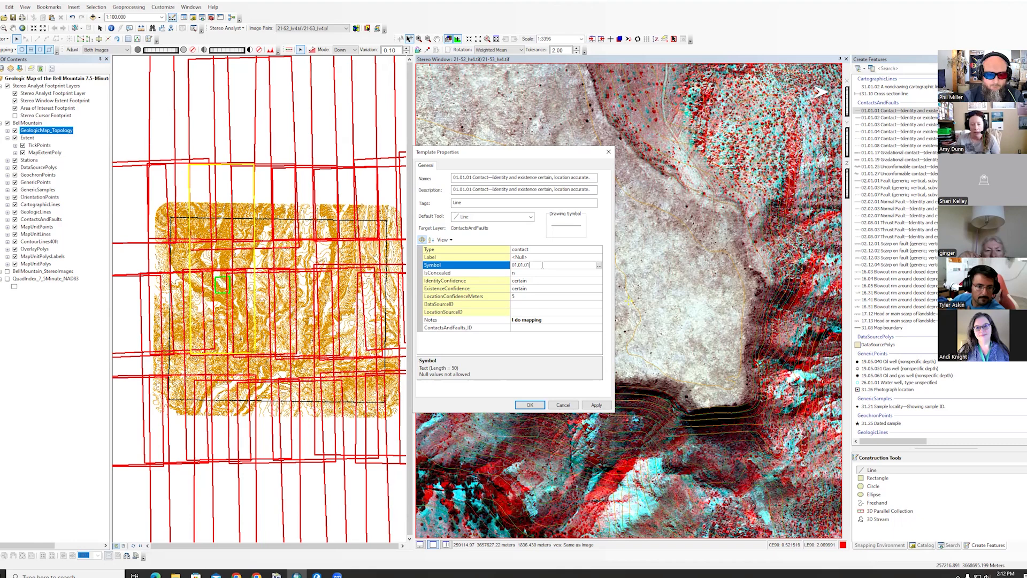
left_click(542, 275)
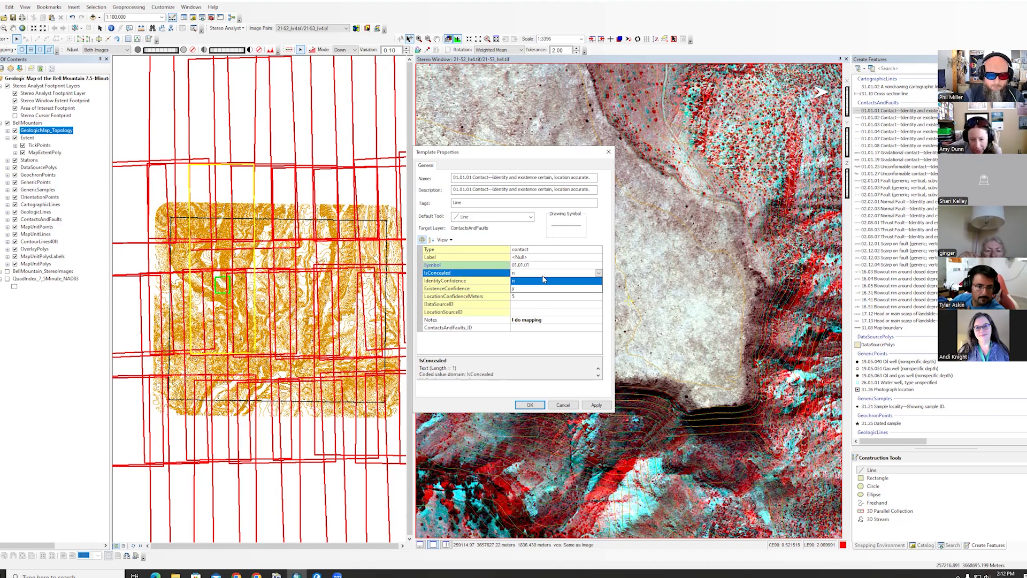
left_click(538, 348)
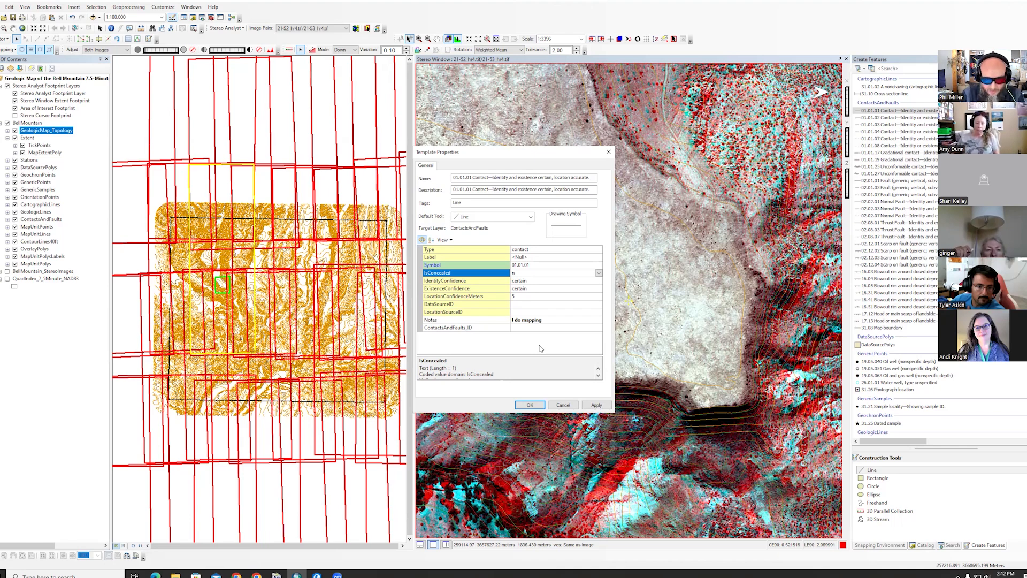
left_click(610, 153)
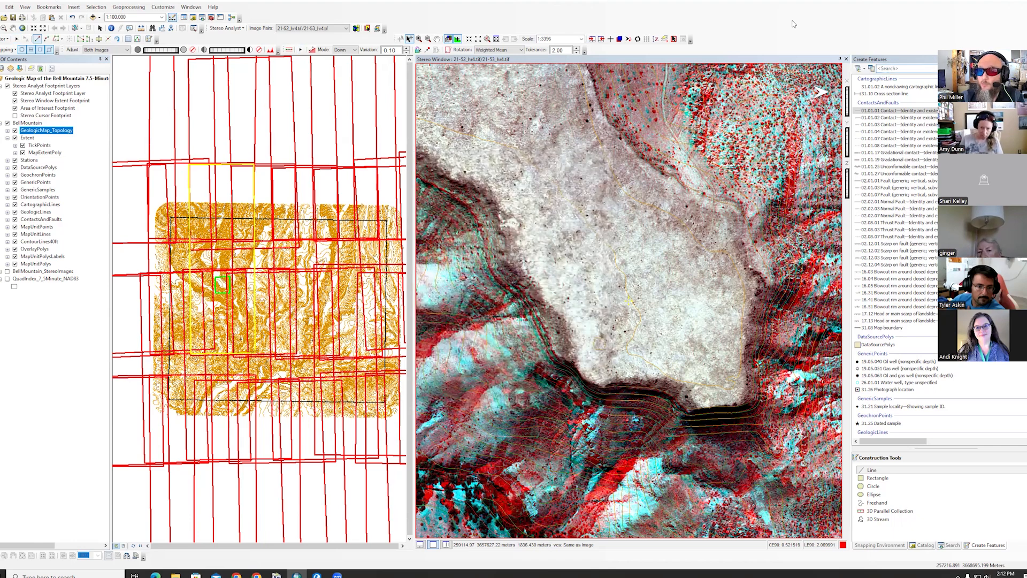
- Organize the feature templates and open the shared properties of both CartographicLines templates
left_click_drag(993, 49, 736, 16)
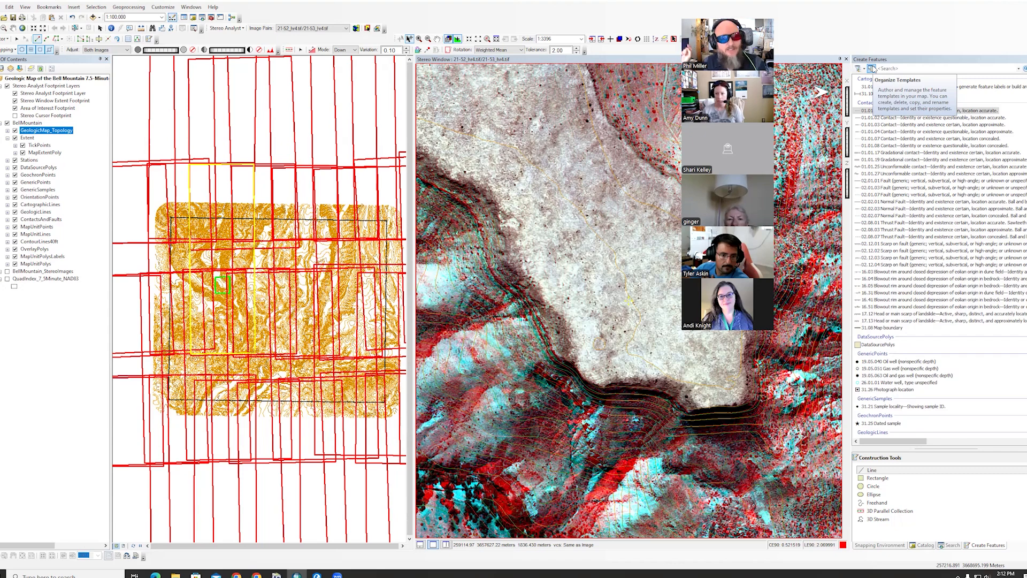
left_click(872, 69)
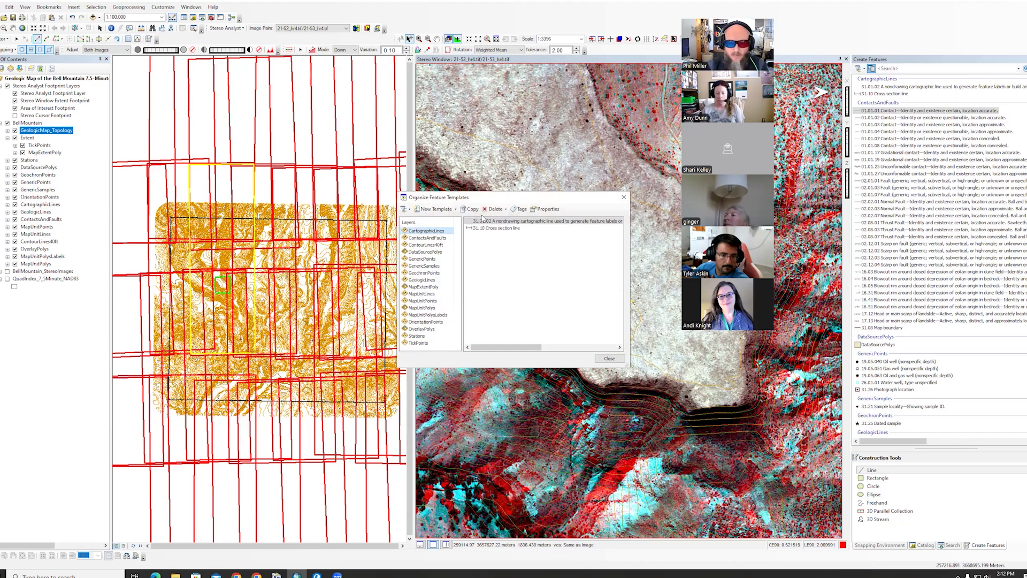
left_click(495, 230)
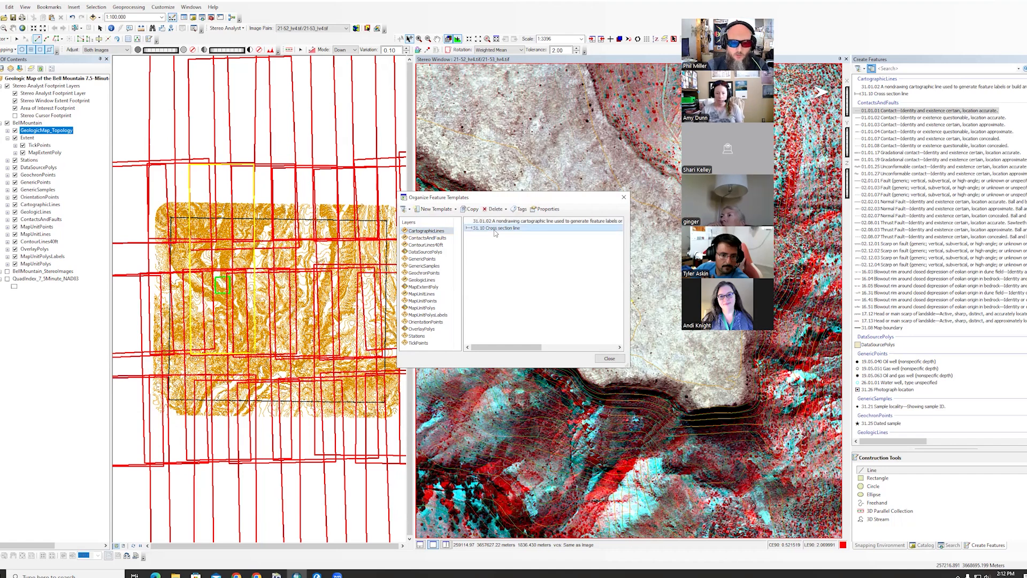
right_click(494, 225)
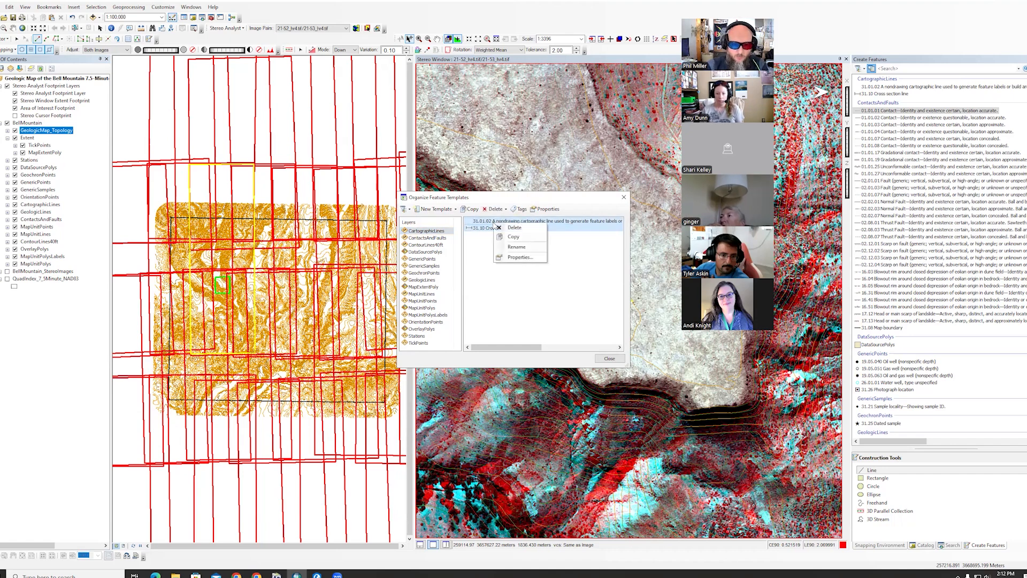
left_click(513, 258)
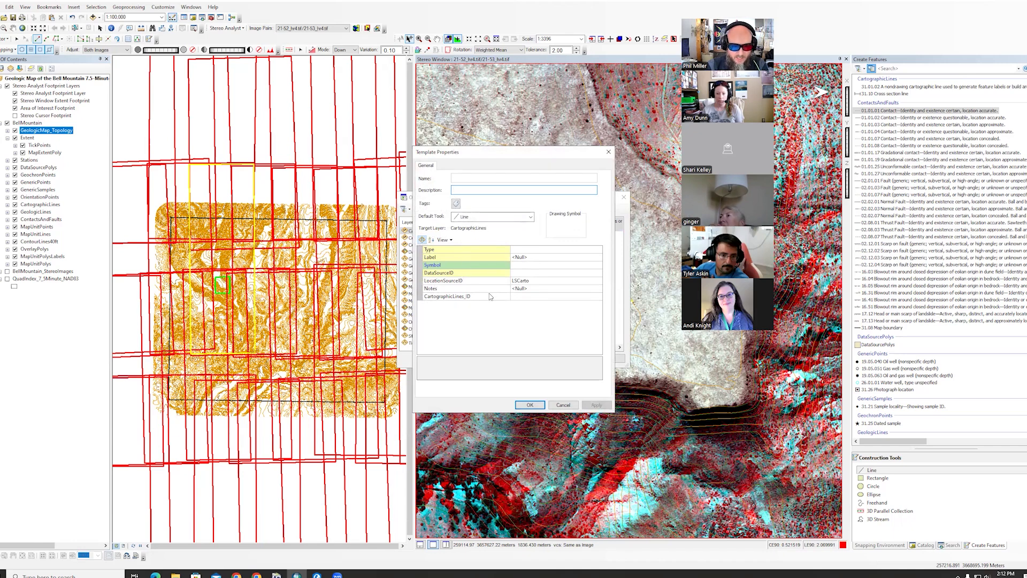
- Set DataSourceID to DSDarthMiller and LocationSourceID to LSStereo for both CartographicLines templates
left_click(518, 274)
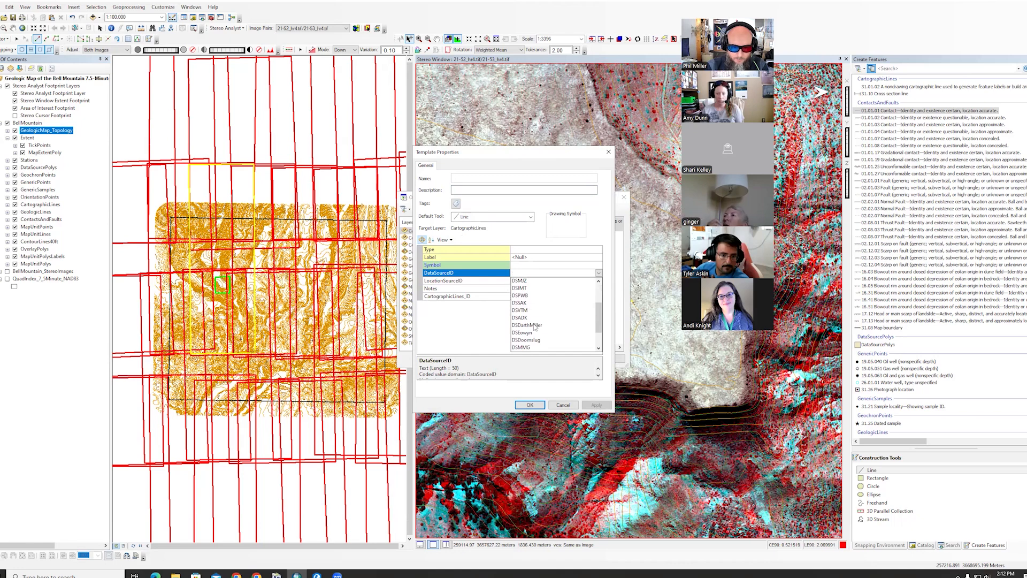
left_click(534, 324)
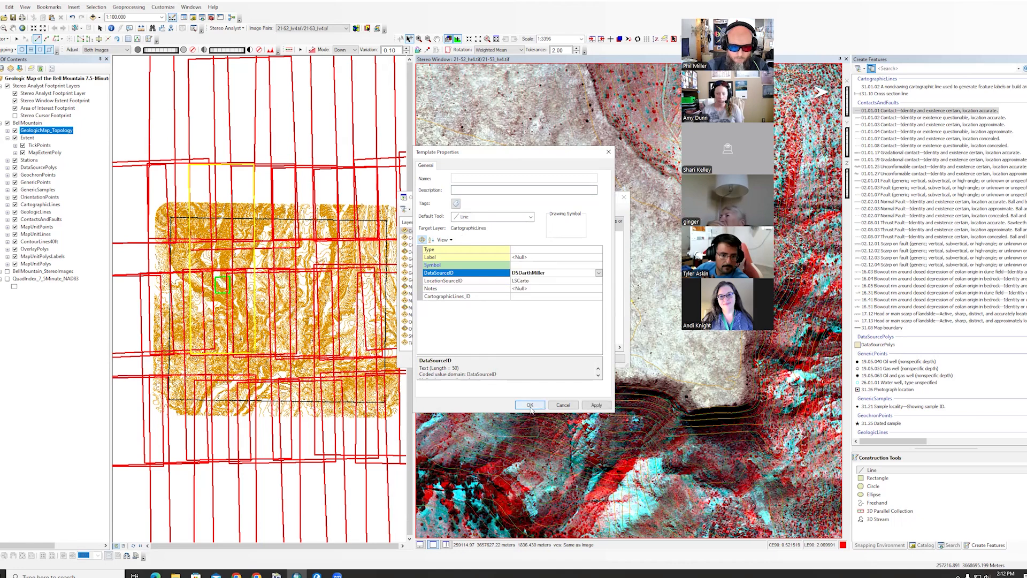
left_click(533, 281)
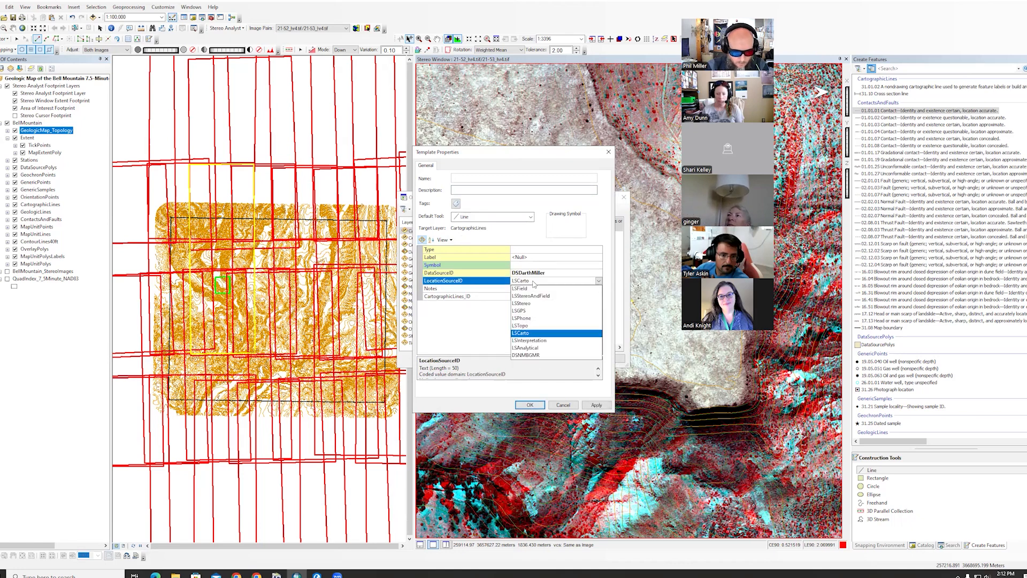
left_click(528, 304)
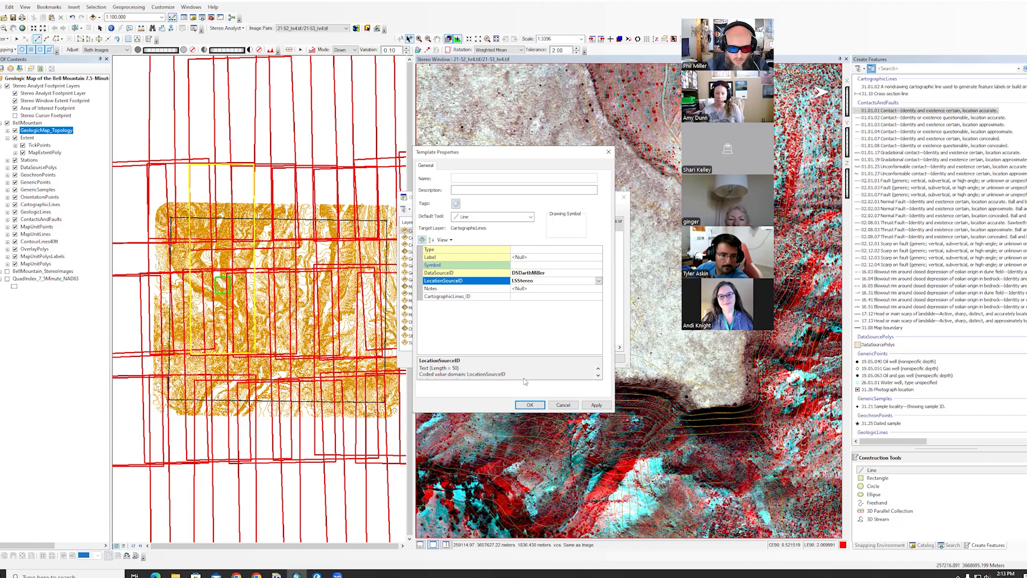
left_click(530, 405)
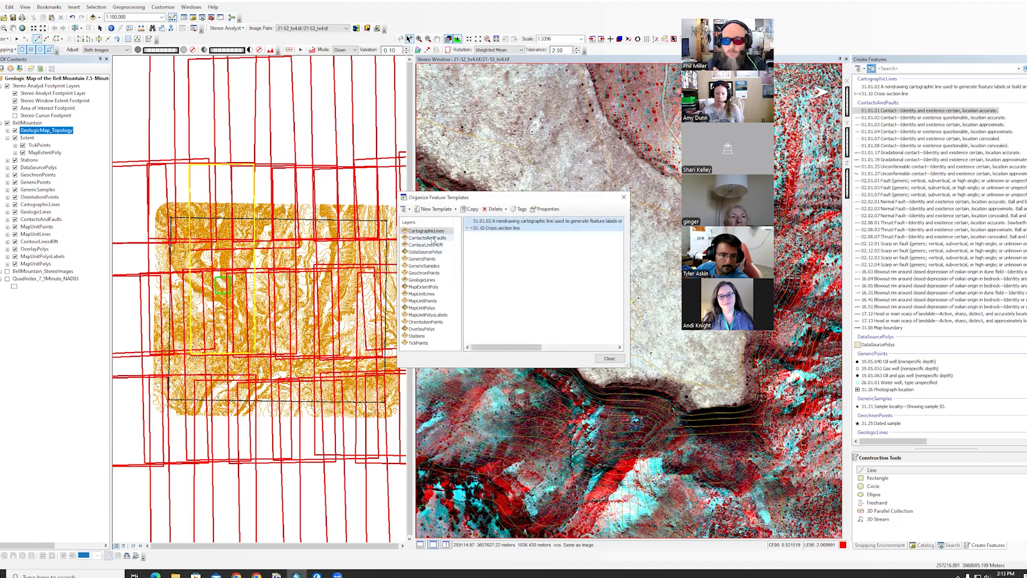
- Select all ContactsAndFaults templates through 31.08 Map boundary and open their shared properties
left_click(432, 239)
scroll(502, 289, "down", 5)
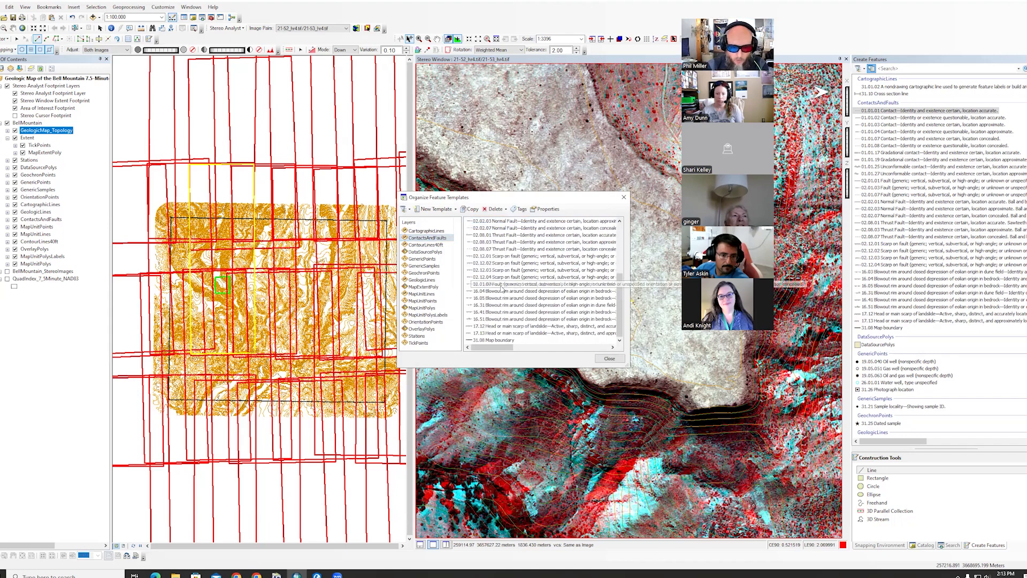
left_click(485, 341, "shift")
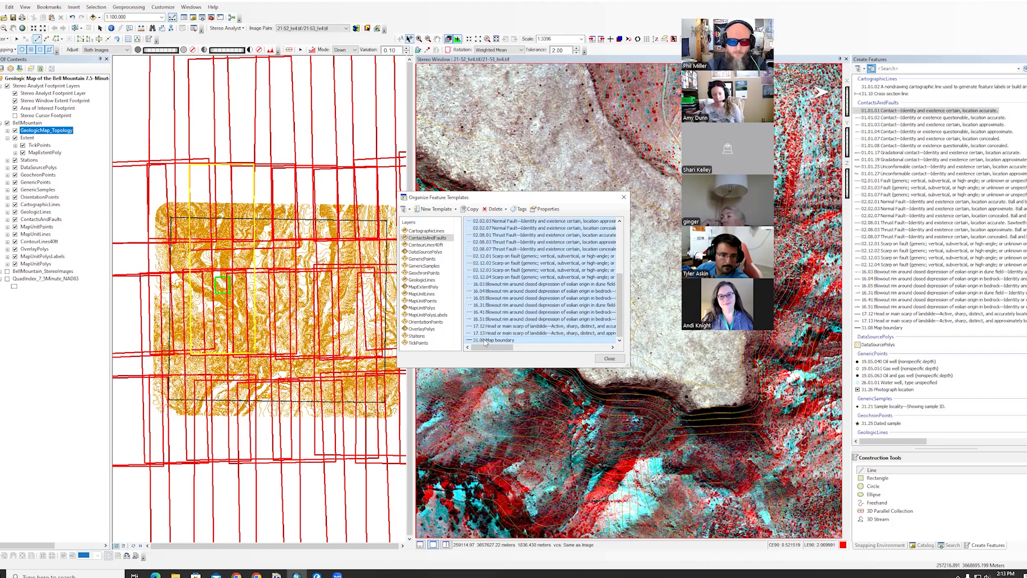
right_click(486, 343)
left_click(510, 374)
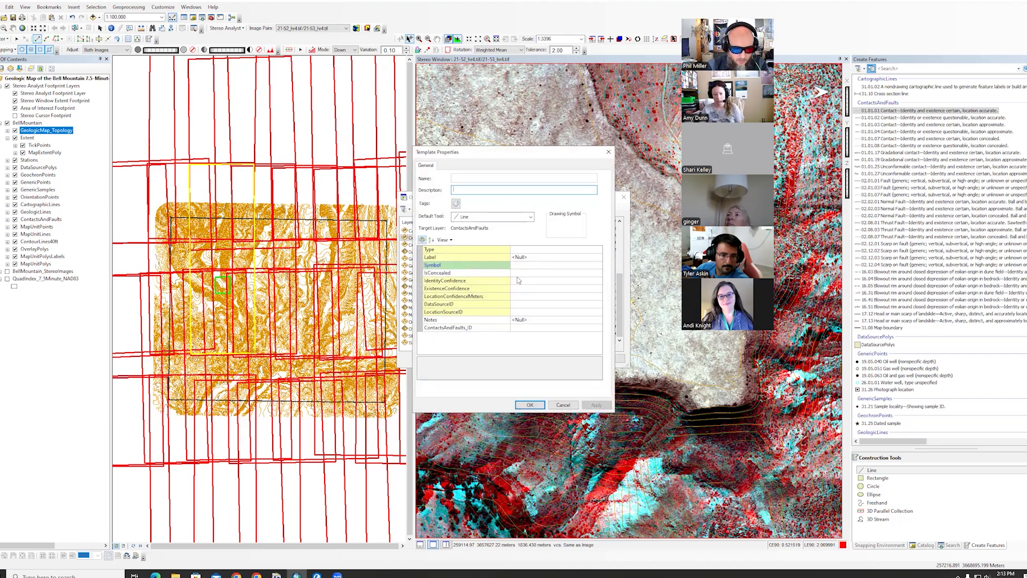
- Set DataSourceID to DSDarthMiller and LocationSourceID to LSStereo for all selected ContactsAndFaults templates
left_click(518, 305)
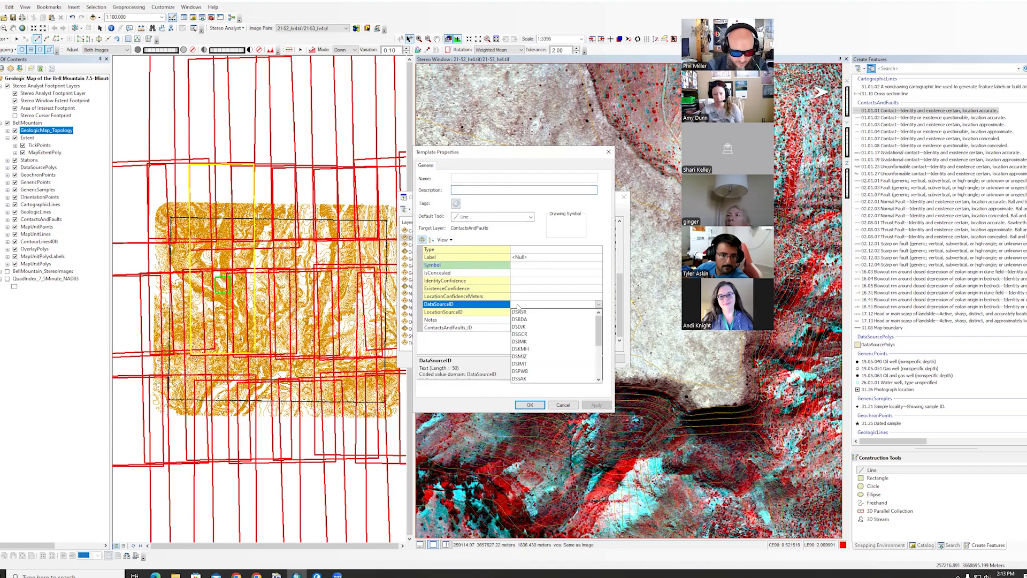
scroll(526, 343, "down", 2)
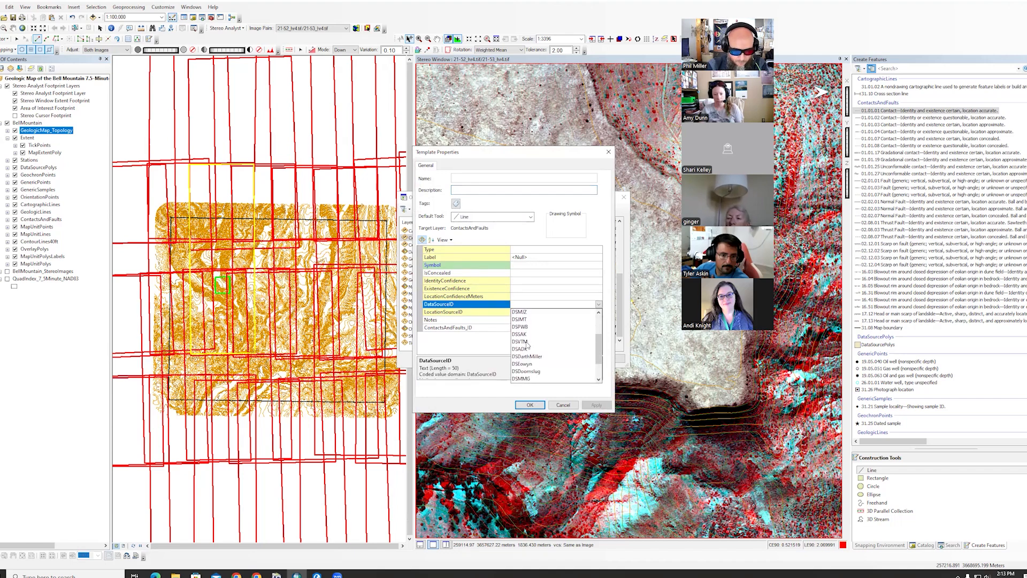
left_click(528, 356)
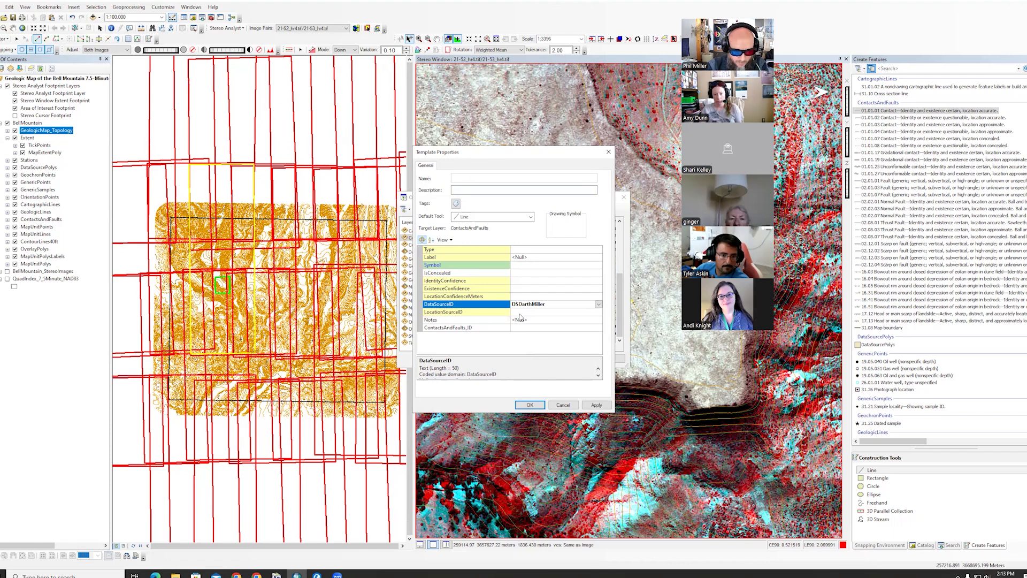
left_click(520, 313)
left_click(531, 339)
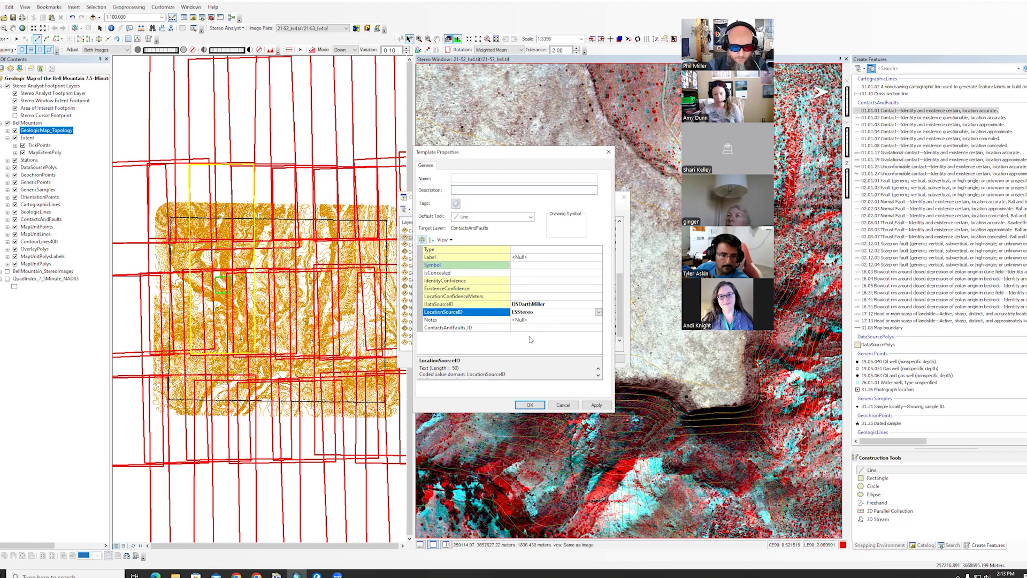
left_click(530, 404)
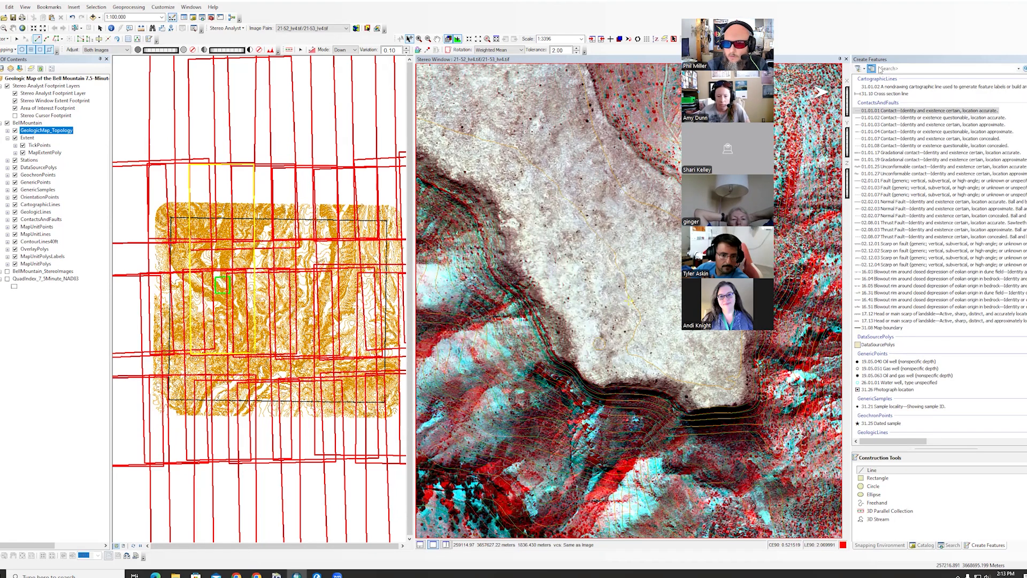
left_click(873, 69)
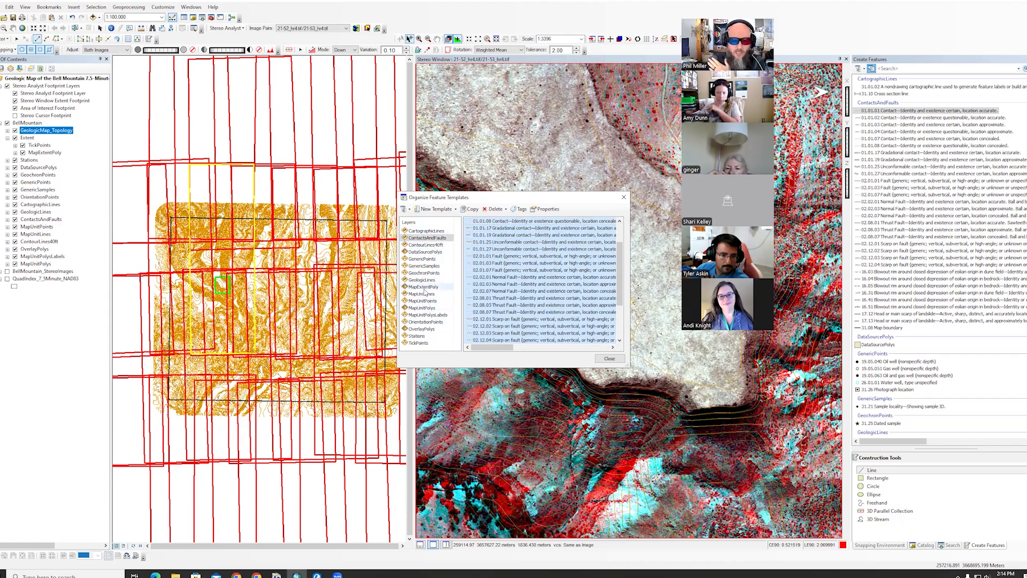
left_click(625, 200)
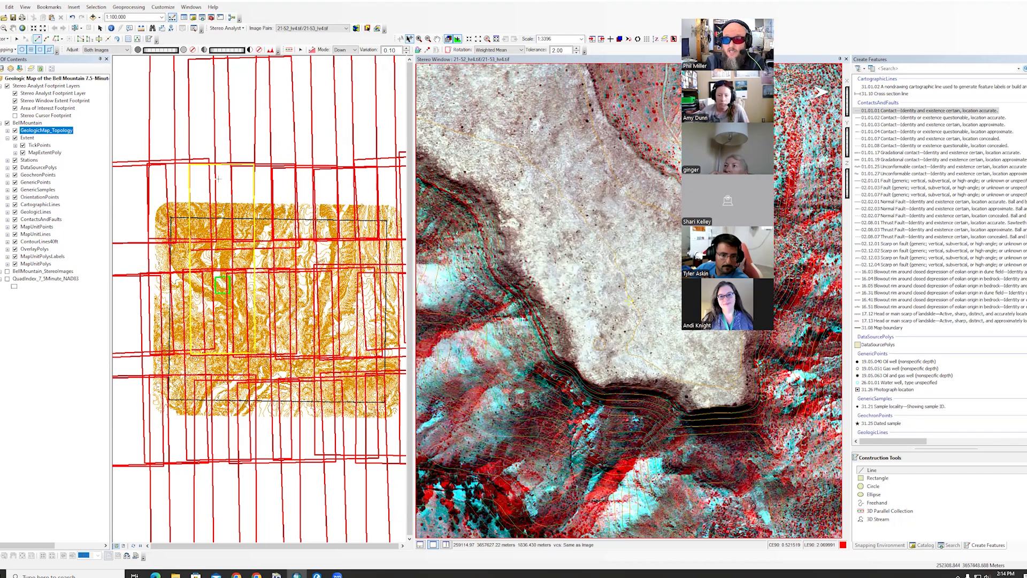
- Save the BellMountain group layer as BellMountainDSDarthMillerLSStereo.lyr in the Home - MapElements\Arc folder
left_click(25, 124)
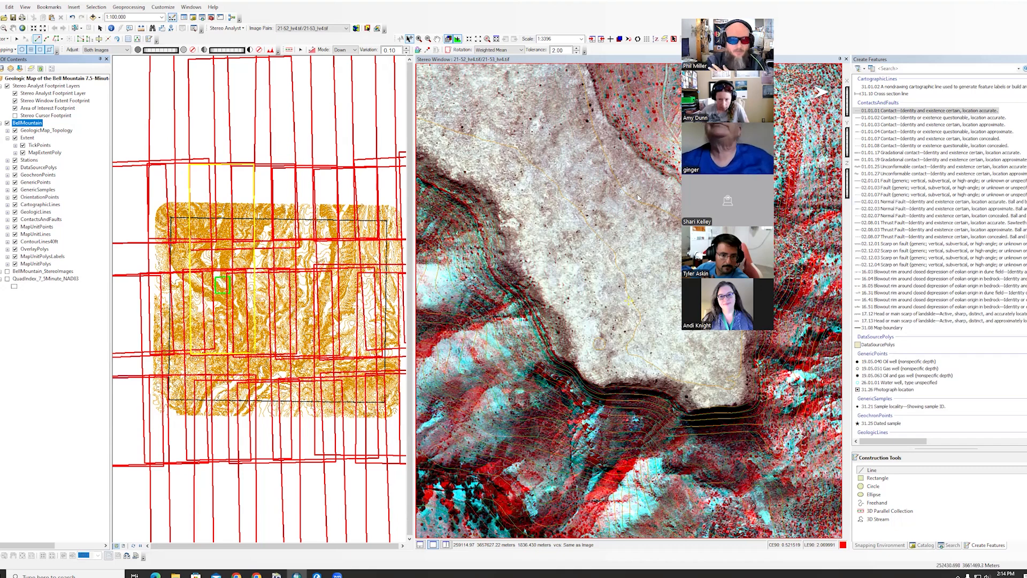
right_click(35, 126)
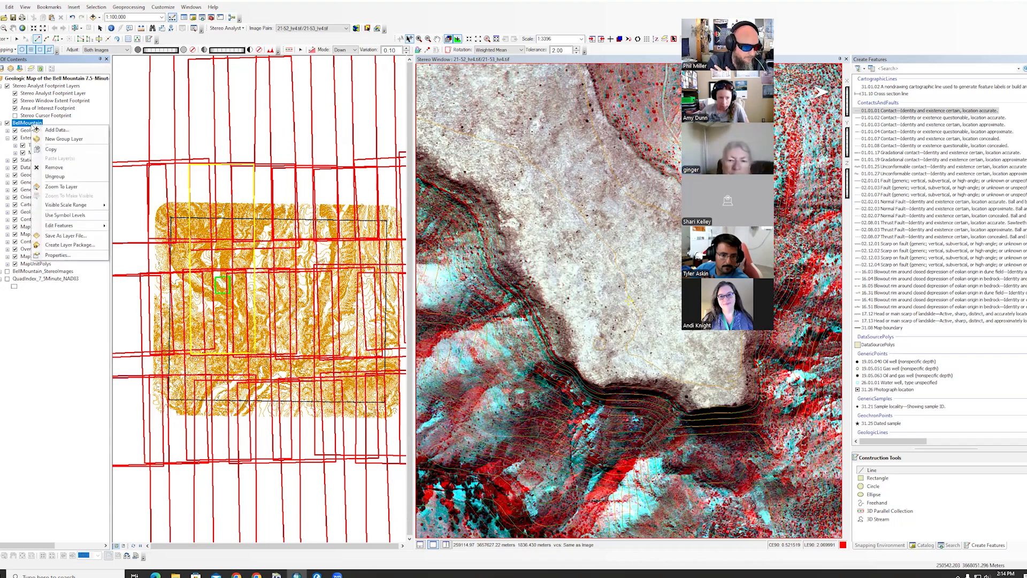
left_click(65, 236)
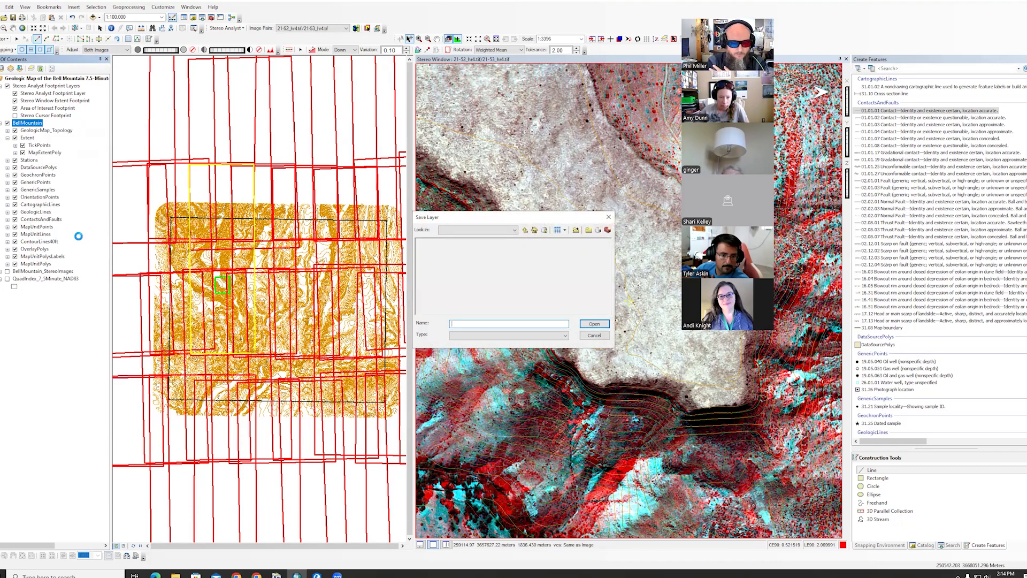
left_click(431, 250)
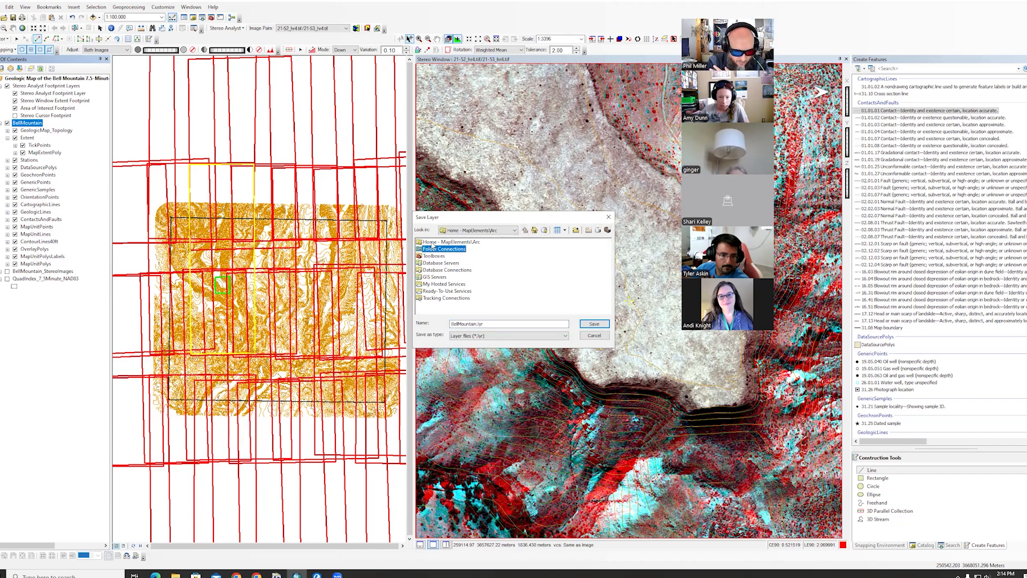
double_click(443, 248)
left_click(524, 231)
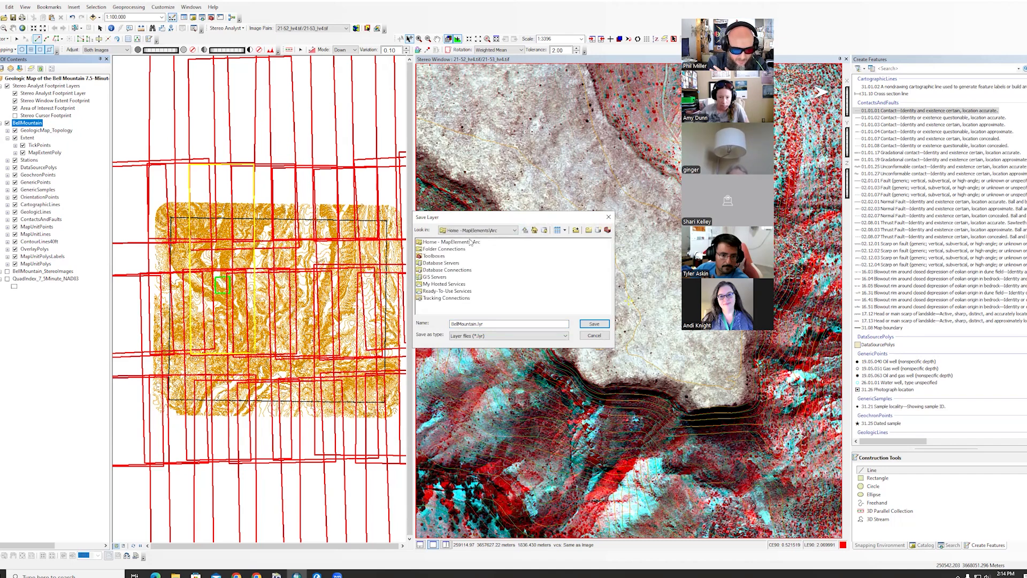
left_click(536, 231)
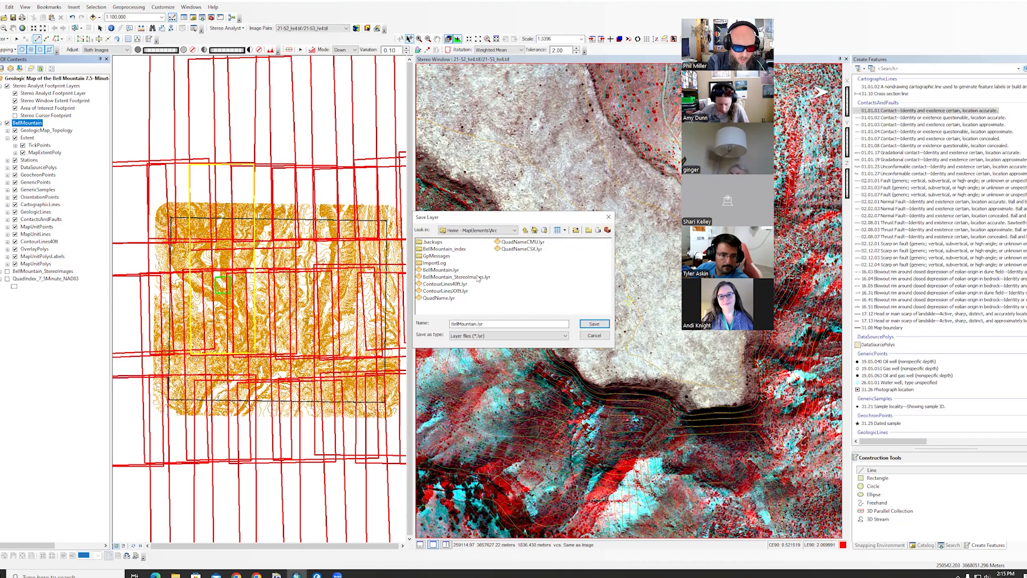
left_click(447, 272)
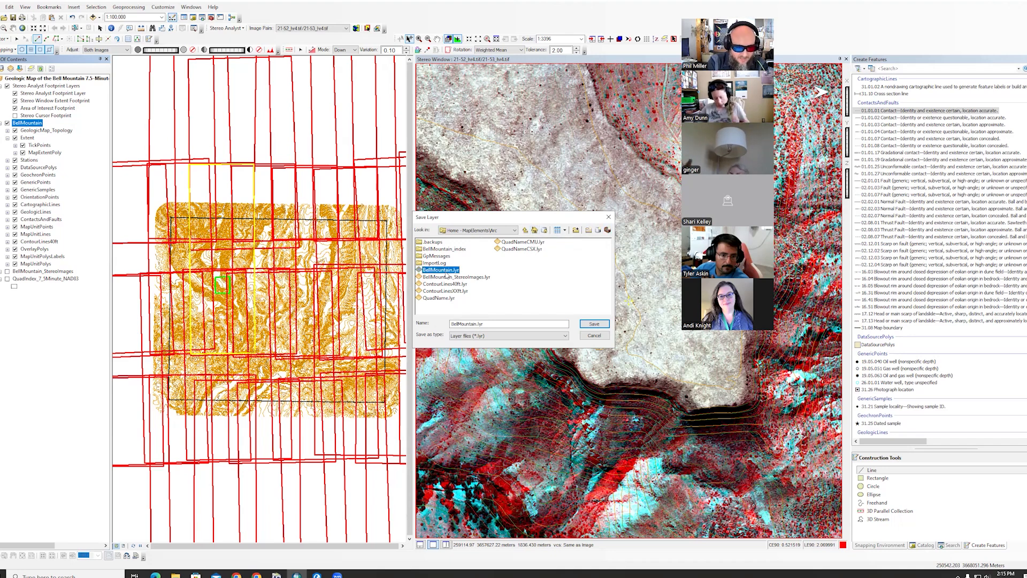
left_click(475, 325)
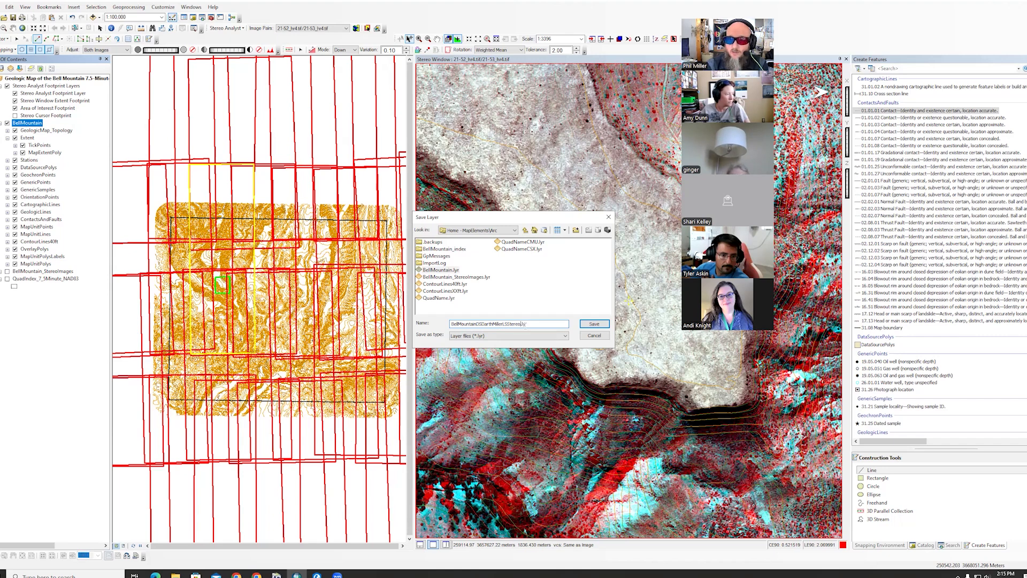
left_click(591, 324)
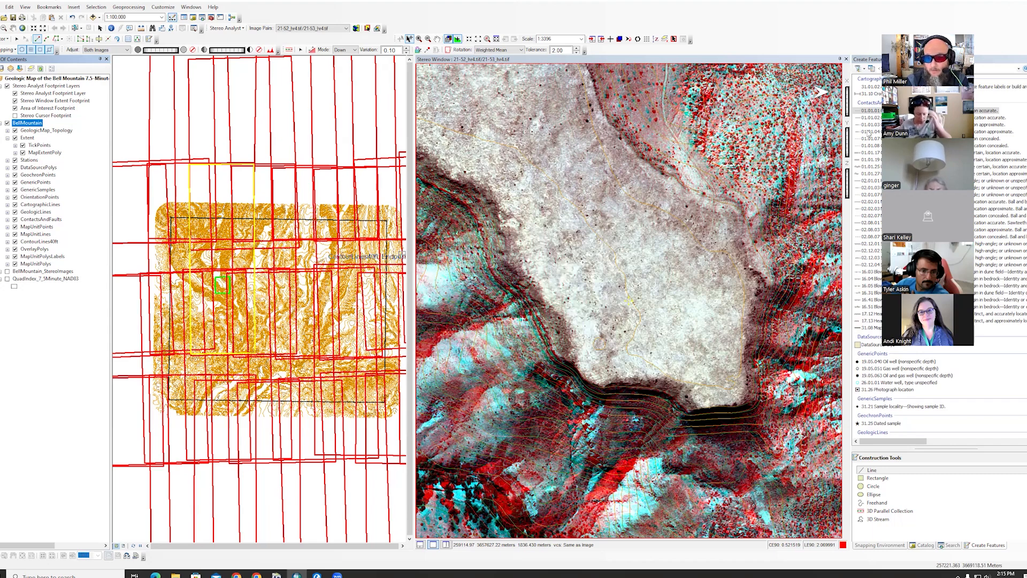
- Undock the Stereo Analyst toolbar and dock it in the upper toolbar row beside the standard tools
left_click(926, 89)
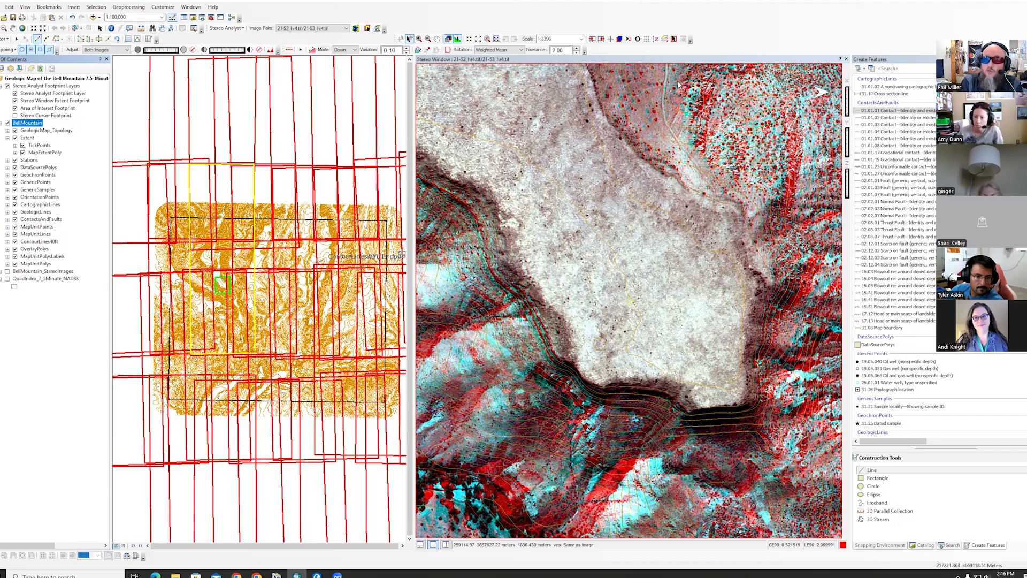
left_click(663, 67)
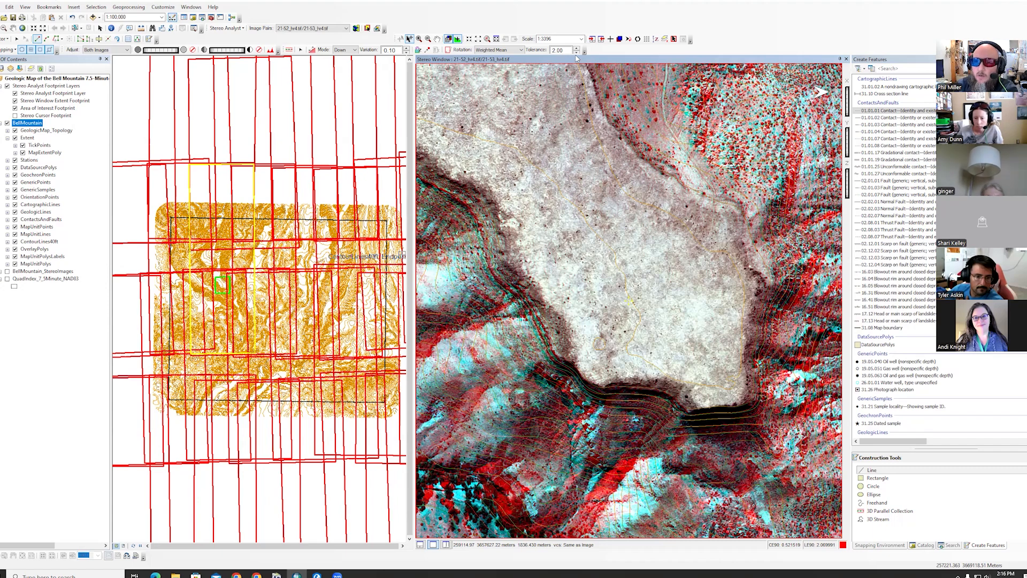
right_click(248, 42)
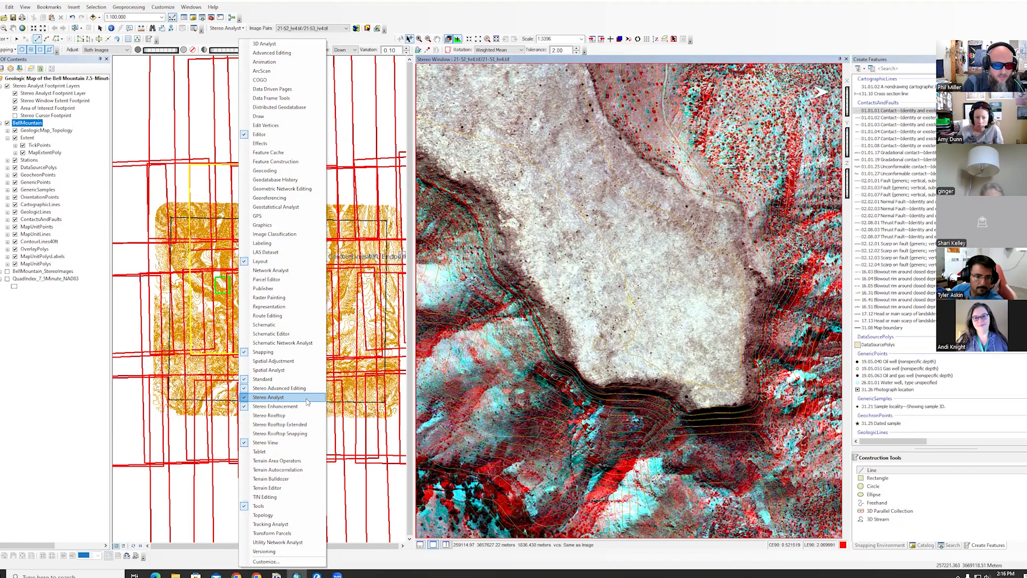
left_click(226, 33)
left_click_drag(208, 33, 220, 119)
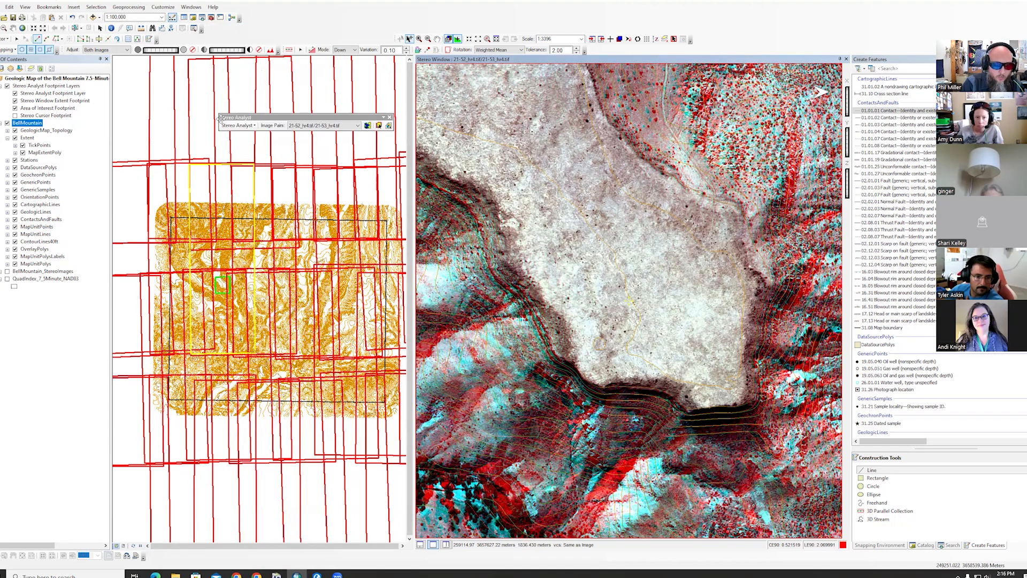
left_click_drag(221, 118, 218, 23)
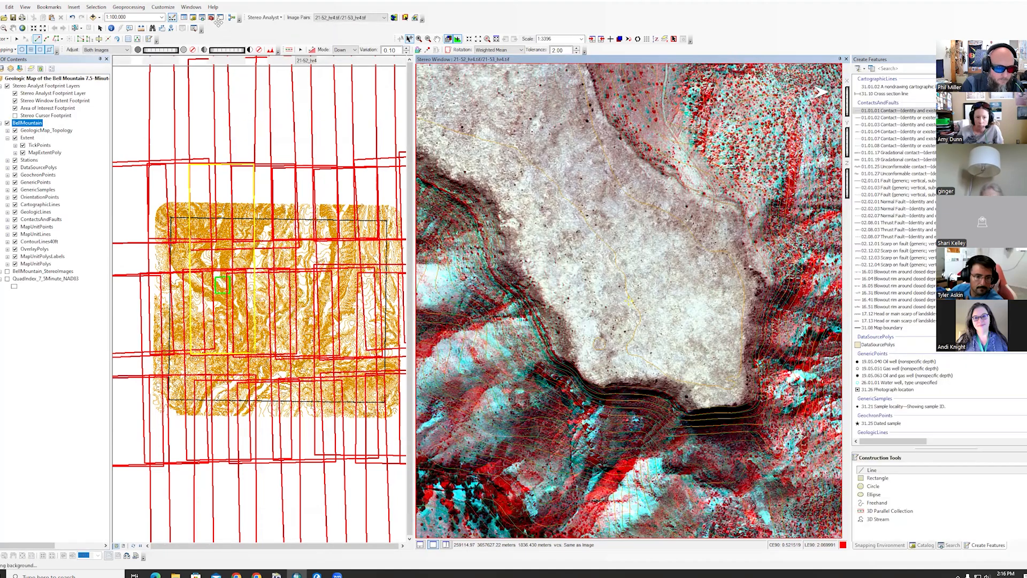
- Open the Stereo Analyst device settings and select the System Mouse device
left_click(262, 18)
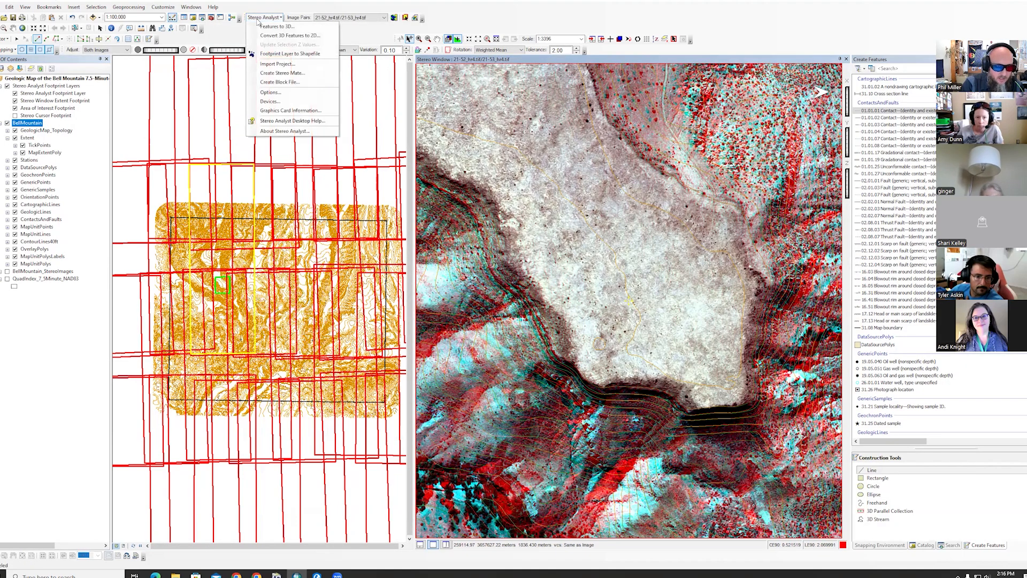
left_click(278, 104)
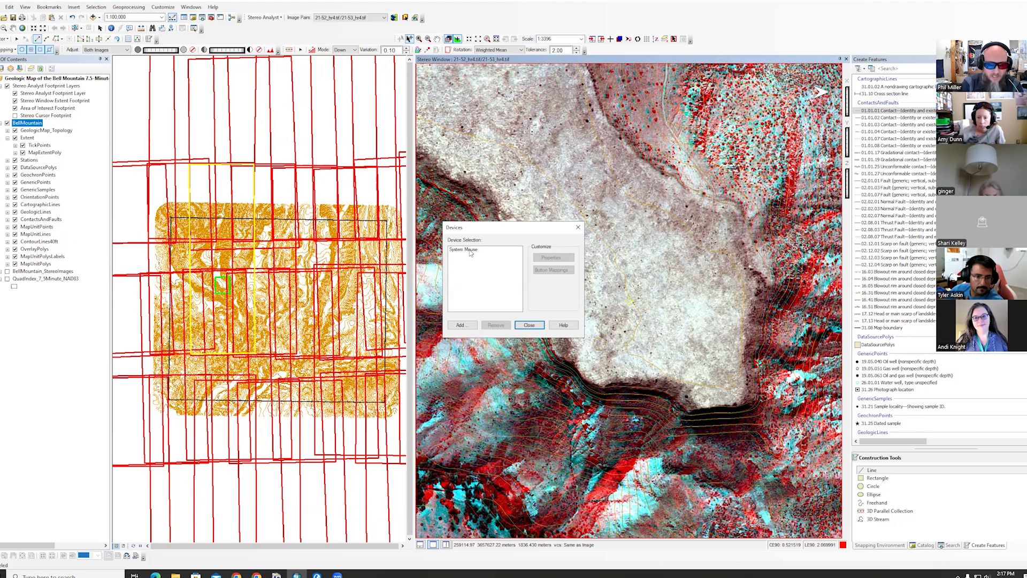
left_click(471, 252)
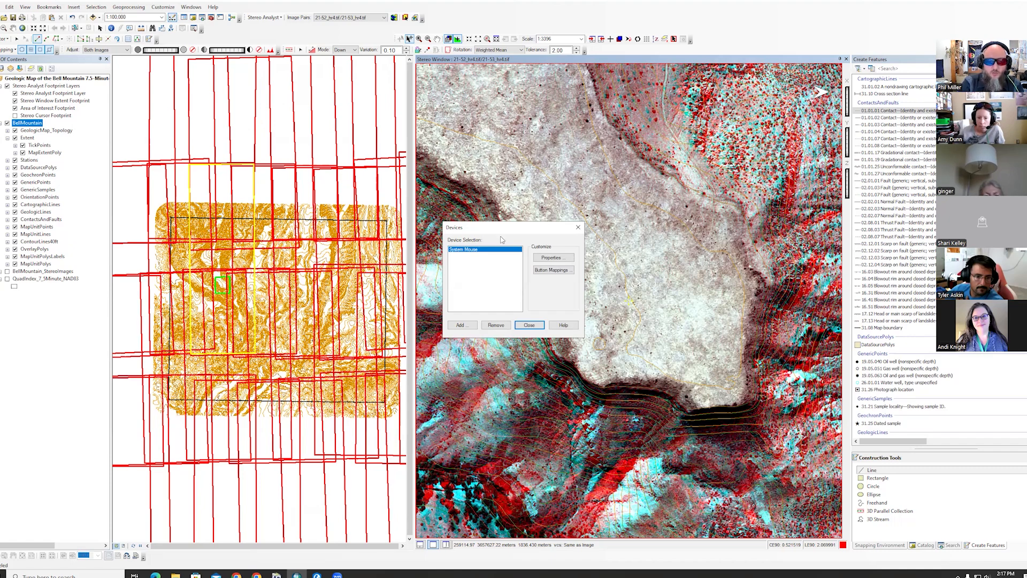
left_click_drag(501, 228, 502, 197)
- Try to add System Mouse as a stereo device, cancel the addition and close the device settings
left_click(461, 294)
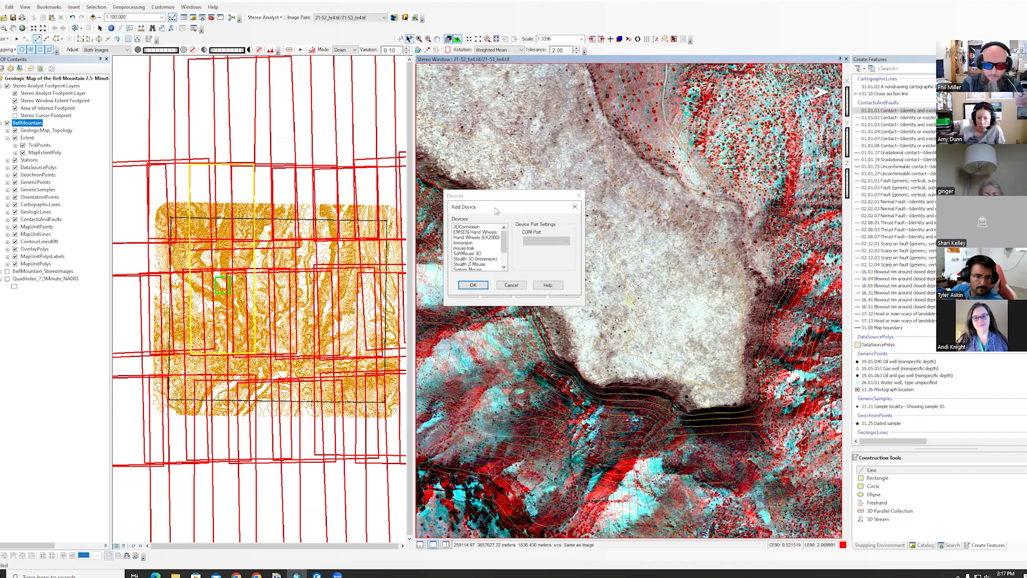
left_click_drag(497, 210, 488, 203)
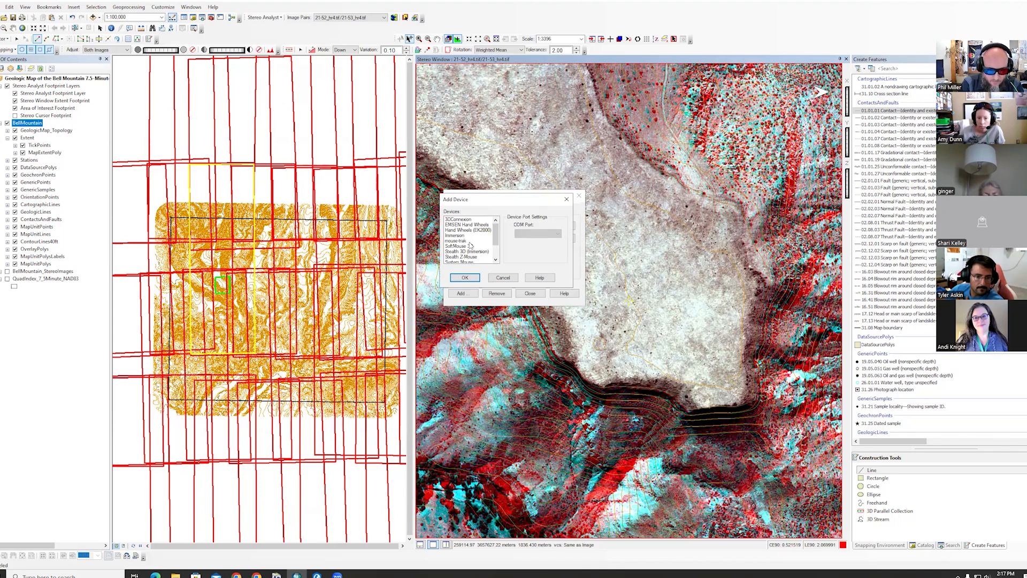
scroll(470, 245, "down", 1)
left_click(463, 246)
left_click(476, 277)
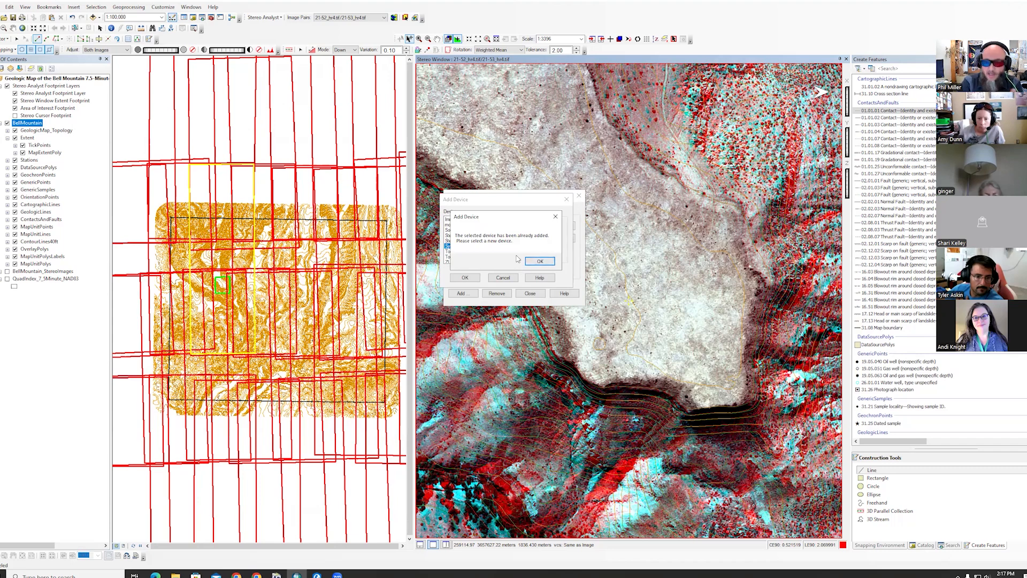
left_click(535, 262)
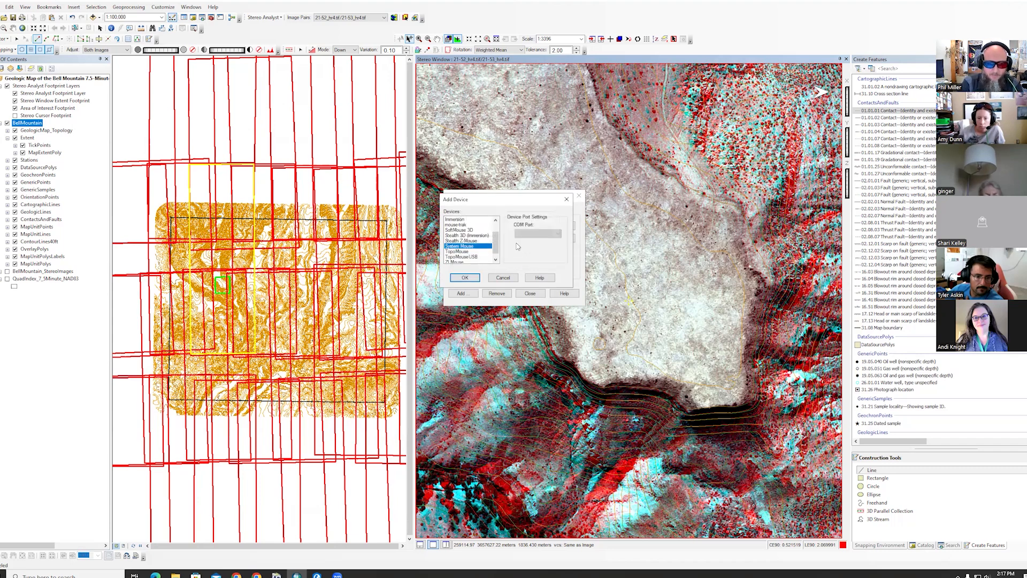
left_click_drag(504, 208, 589, 241)
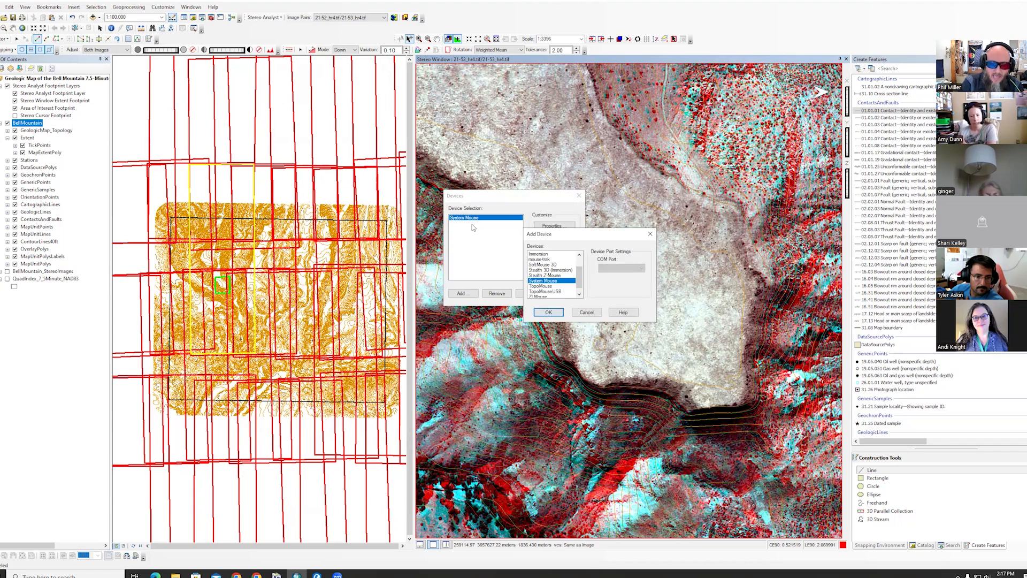
left_click(587, 313)
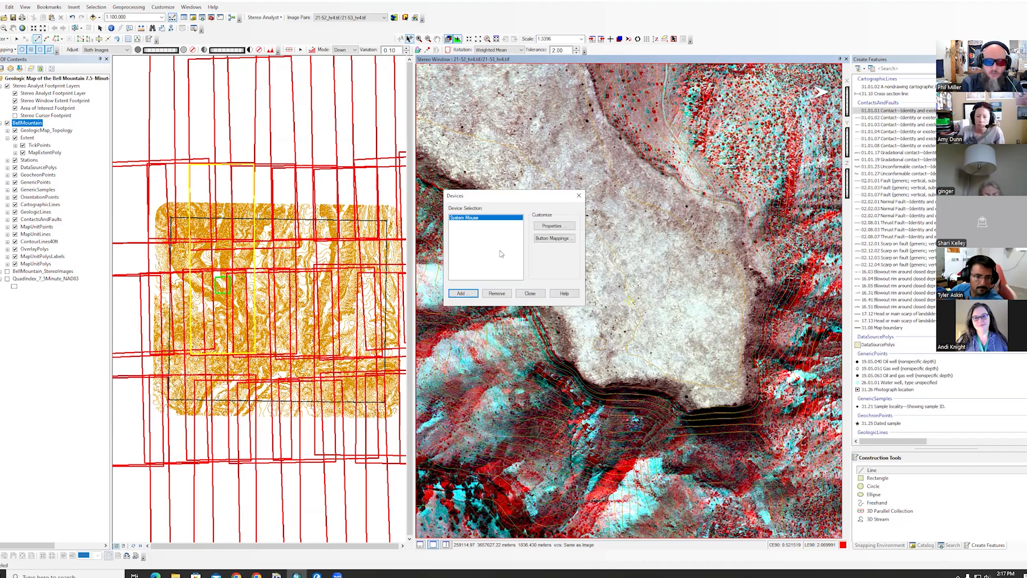
left_click(578, 197)
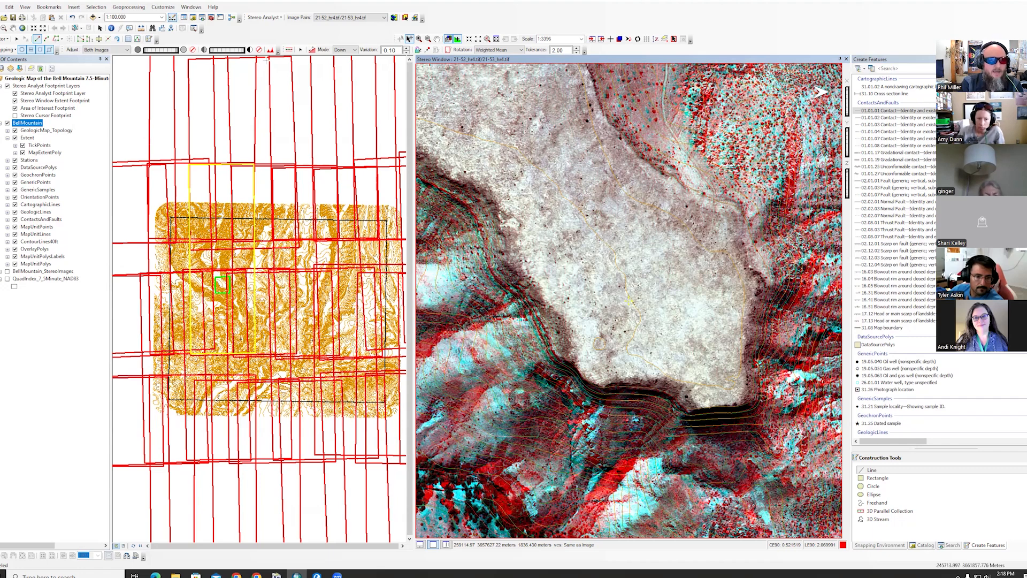
- Float the Stereo Enhancement toolbar over the map and switch the histogram-based image adjustment for both images
left_click_drag(60, 50, 226, 141)
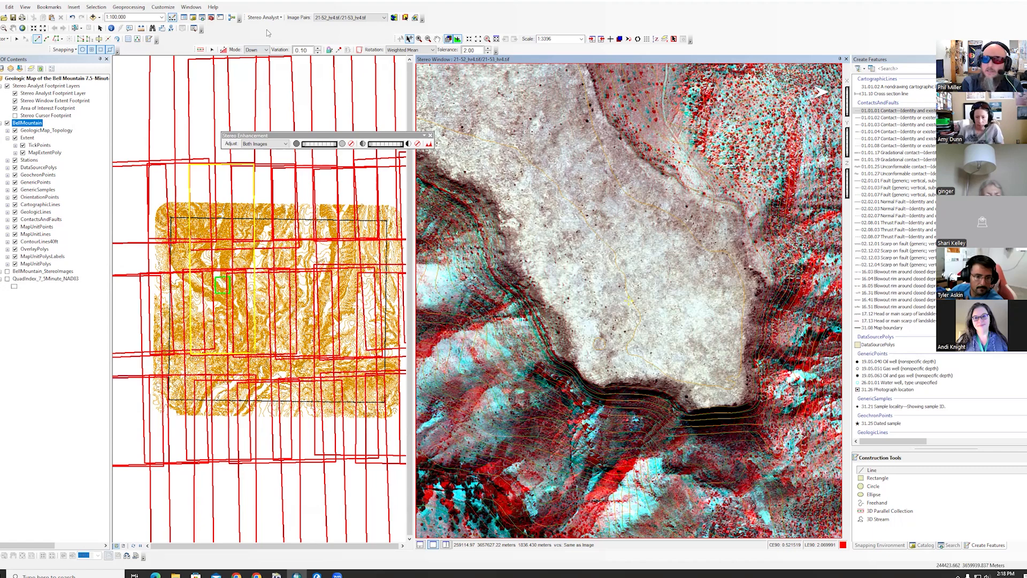
left_click(429, 145)
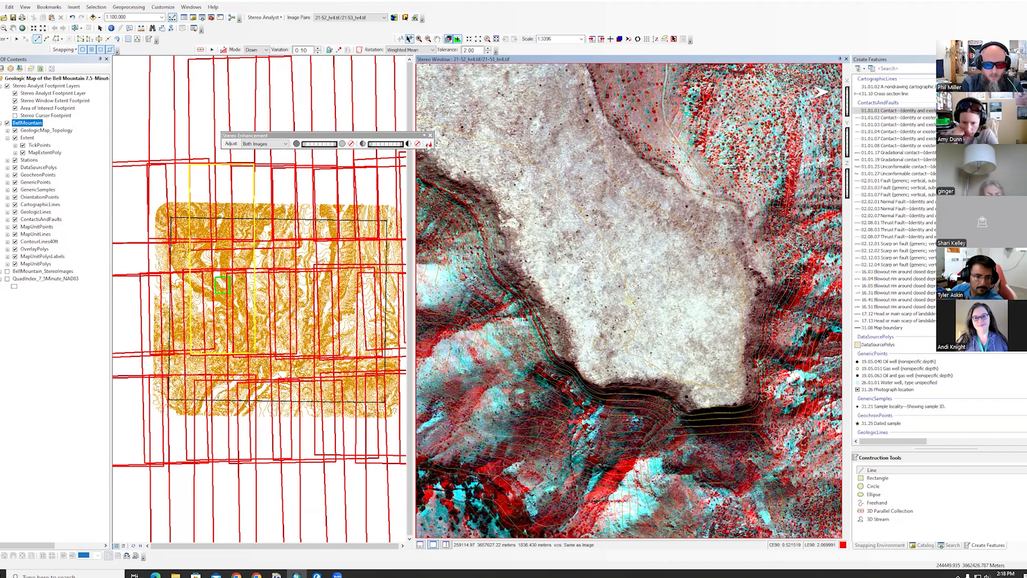
left_click(429, 145)
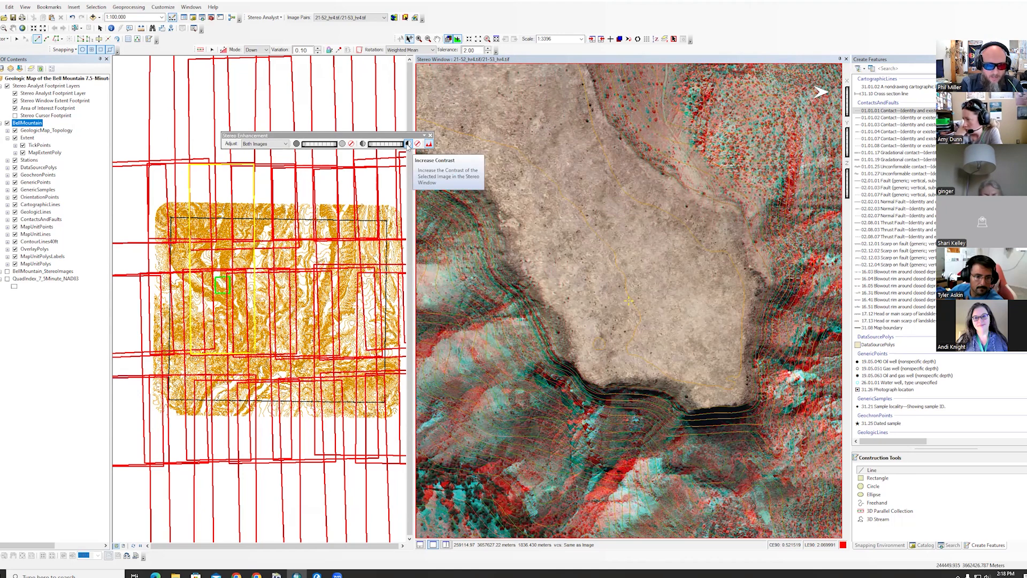
- Reset the contrast and brightness of both images and dock the Stereo Enhancement toolbar beneath the Stereo Analyst toolbar
left_click(419, 144)
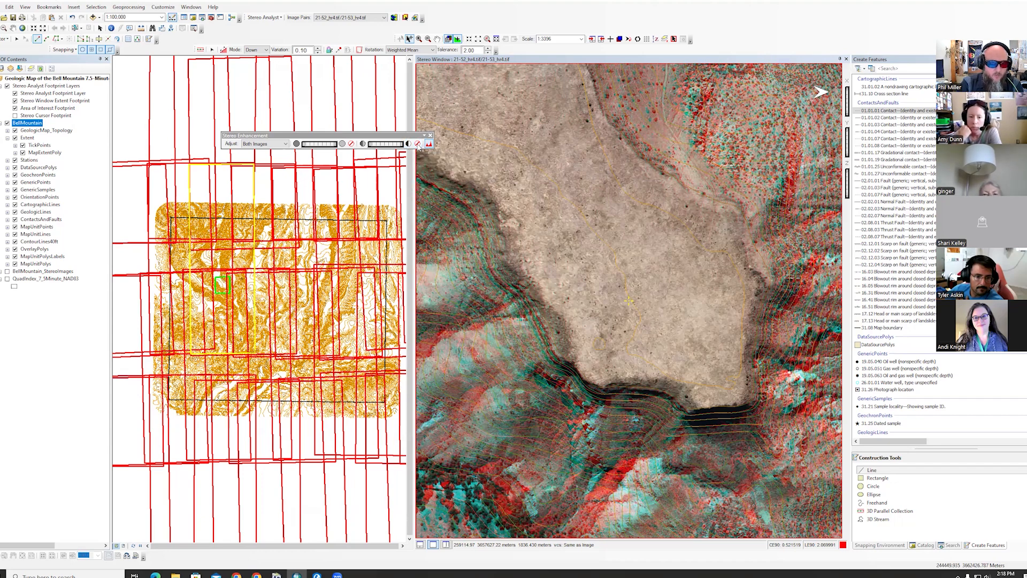
left_click(352, 146)
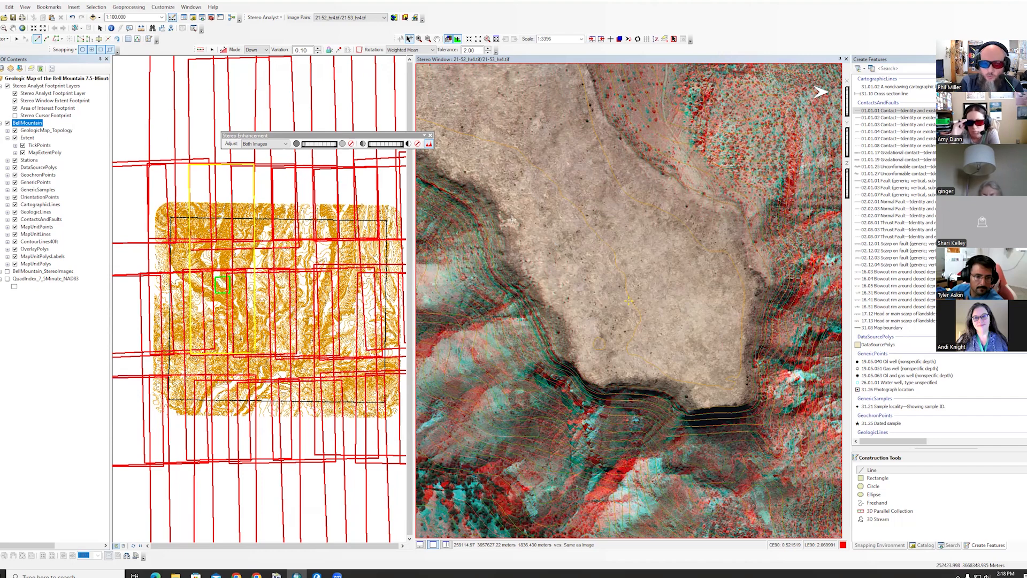
left_click_drag(366, 137, 326, 30)
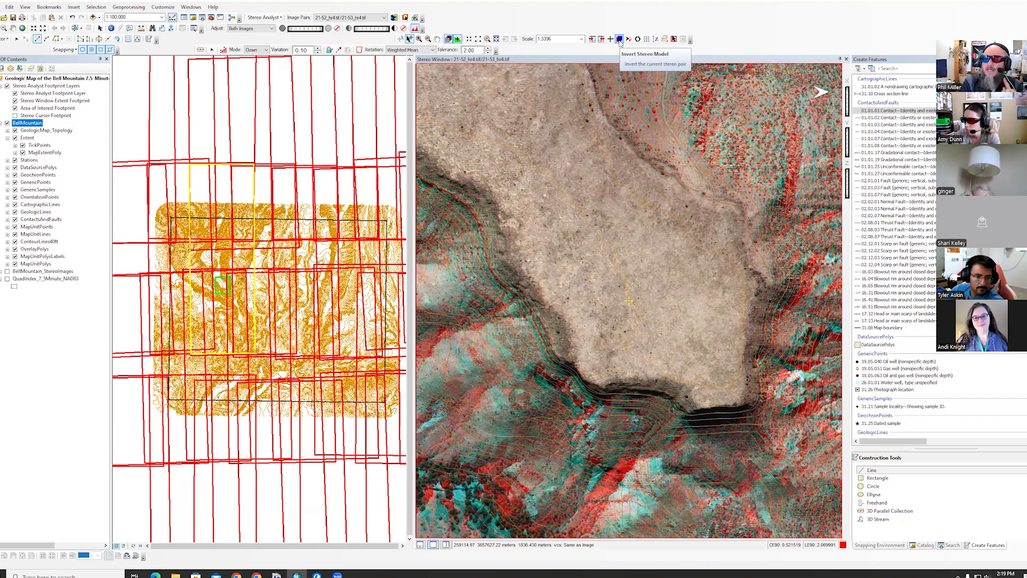
- Invert the stereo model of the current image pair and inspect the cliffs and drainage in the stereo window
left_click(604, 61)
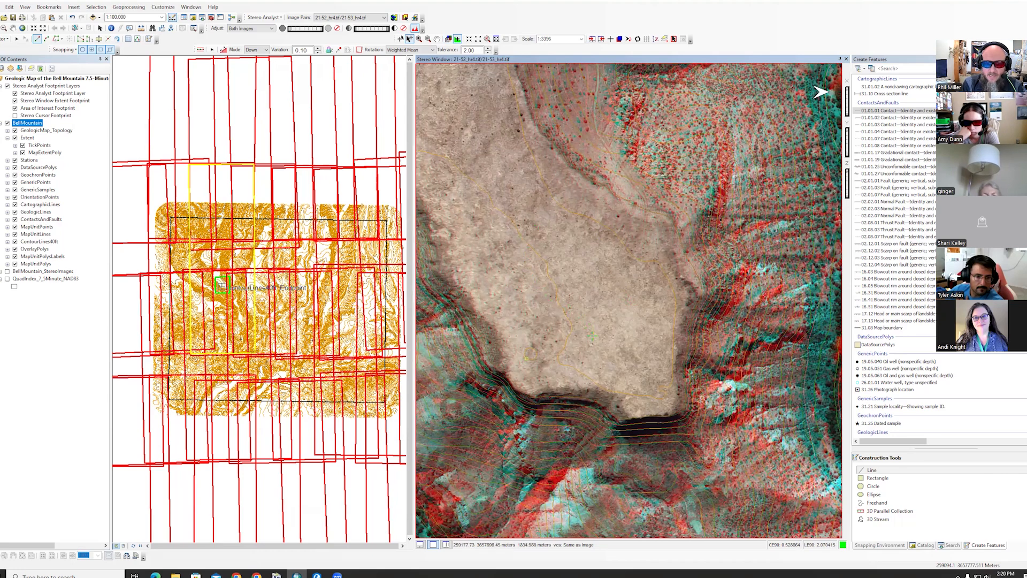
left_click_drag(596, 358, 628, 300)
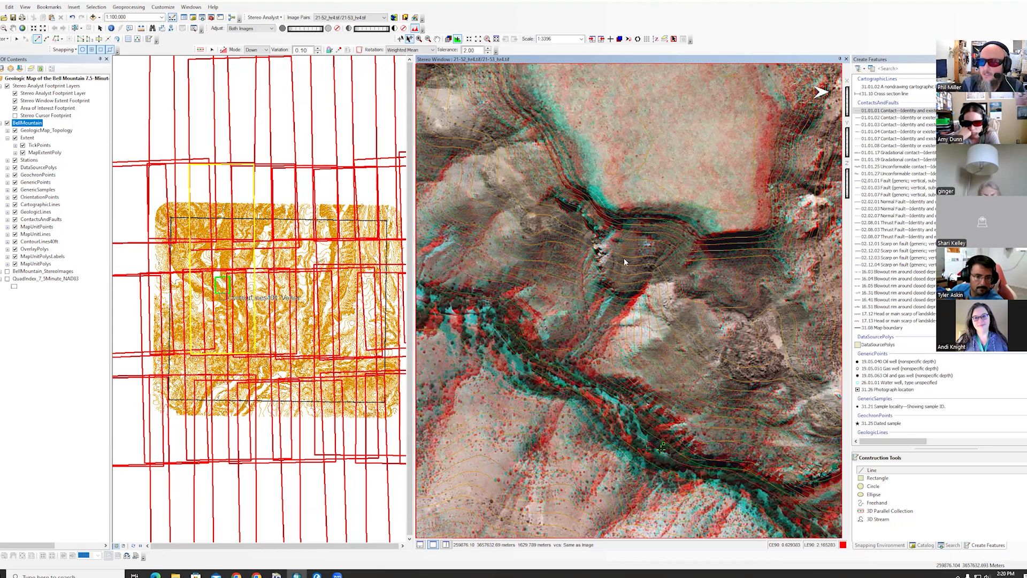
left_click(619, 39)
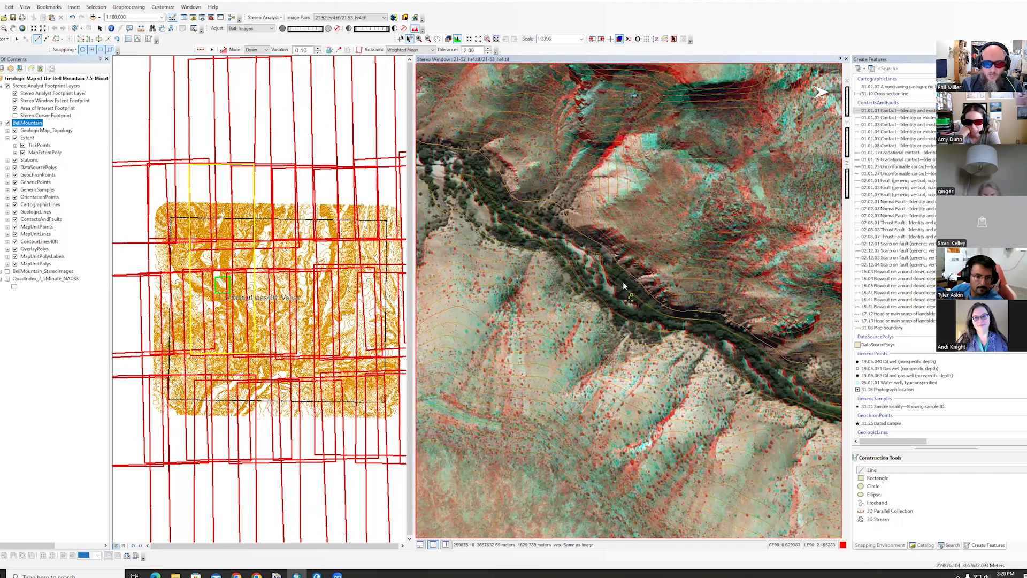
left_click(623, 281)
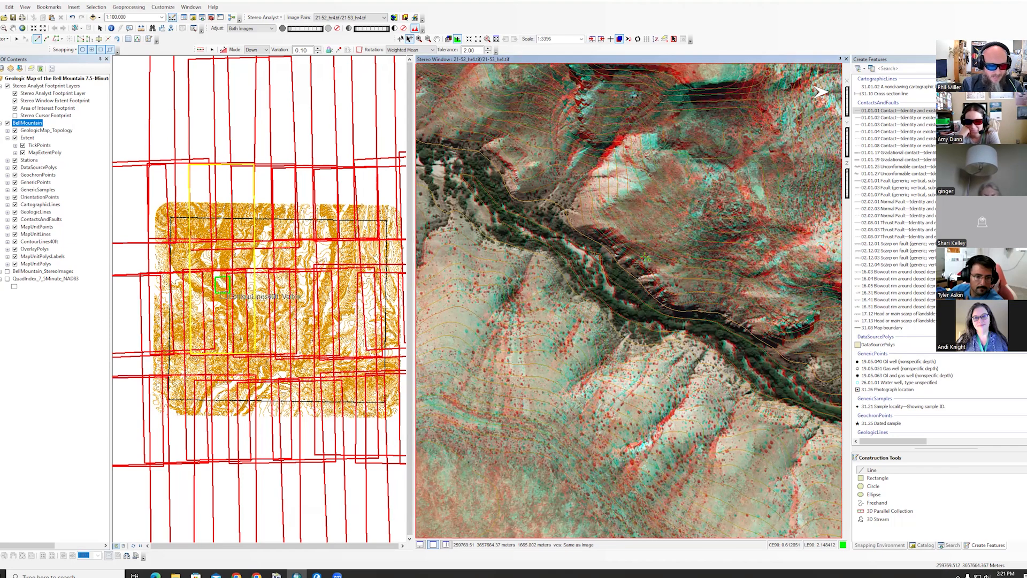
left_click_drag(646, 258, 623, 342)
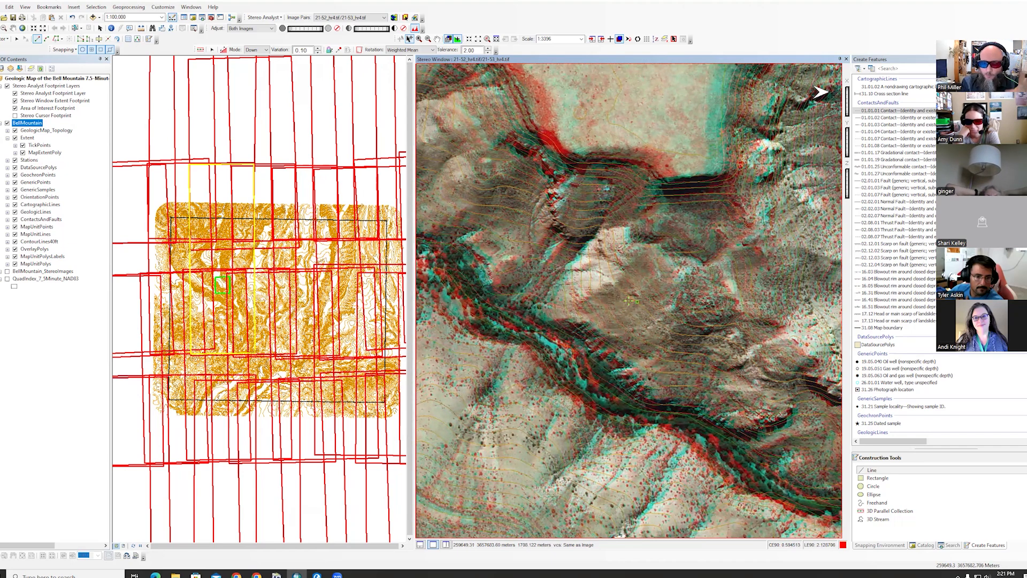
- Turn off the inverted stereo model of the current image pair
left_click_drag(631, 301, 630, 299)
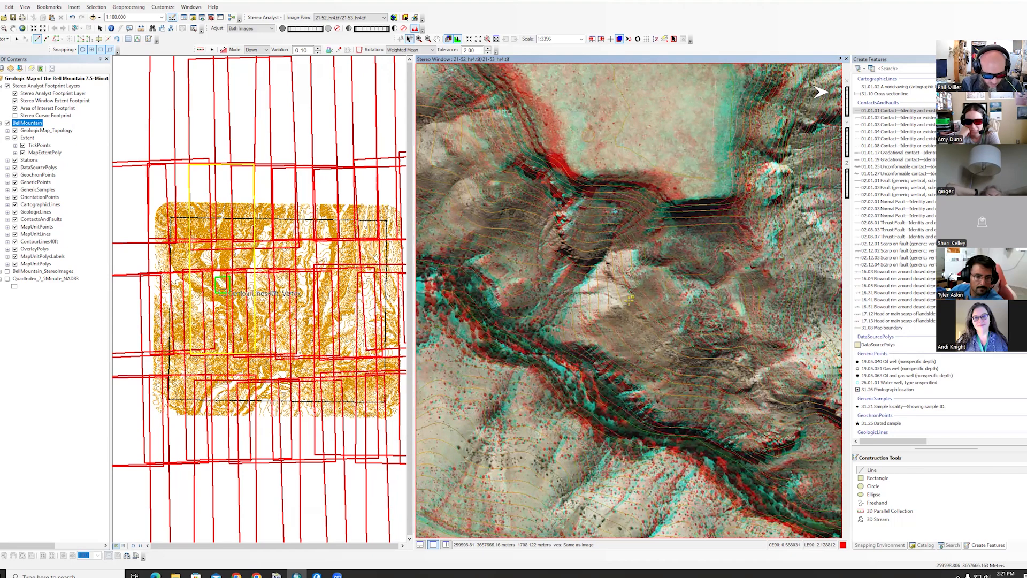
left_click(618, 40)
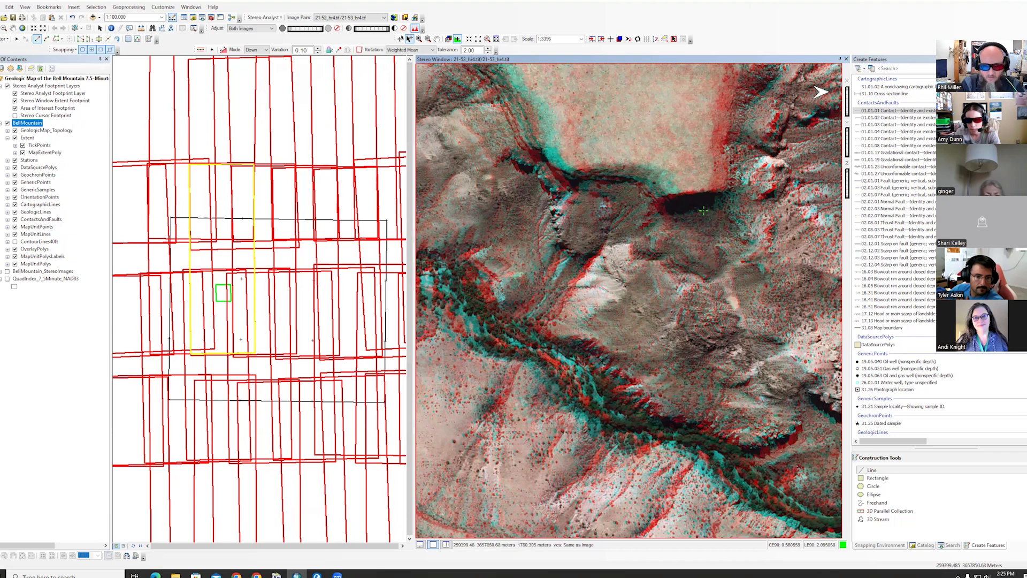
- Digitize a contact line along the mesa rim in the stereo window using the 01.01.01 Contact template of ContactsAndFaults
left_click(869, 112)
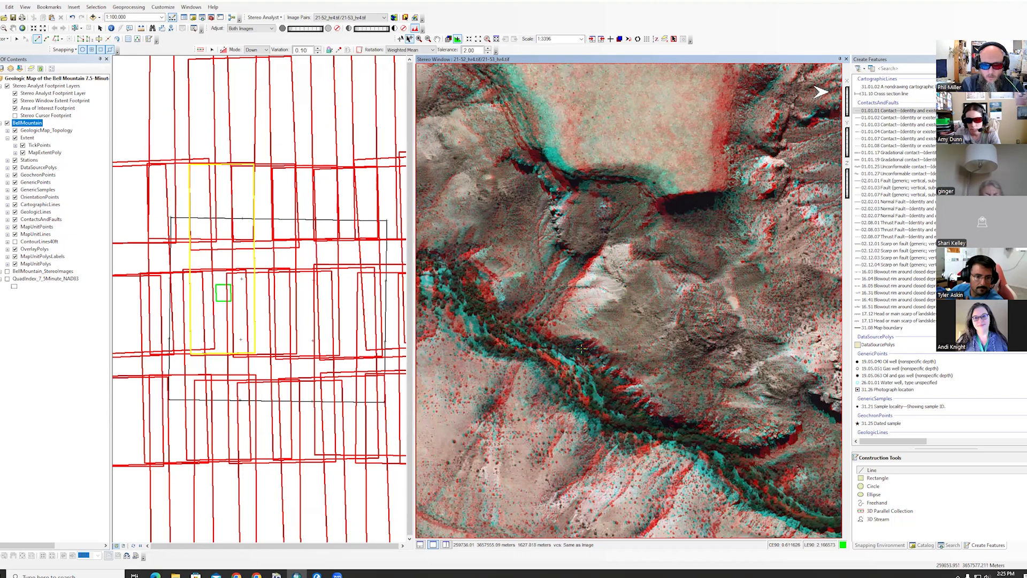
left_click(498, 80)
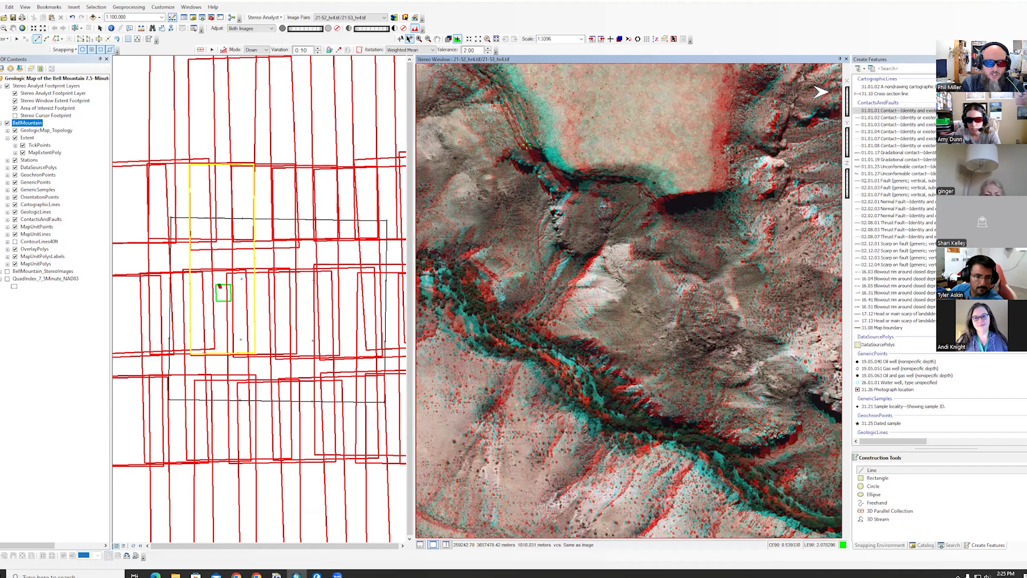
left_click(541, 150)
left_click(552, 166)
left_click(584, 166)
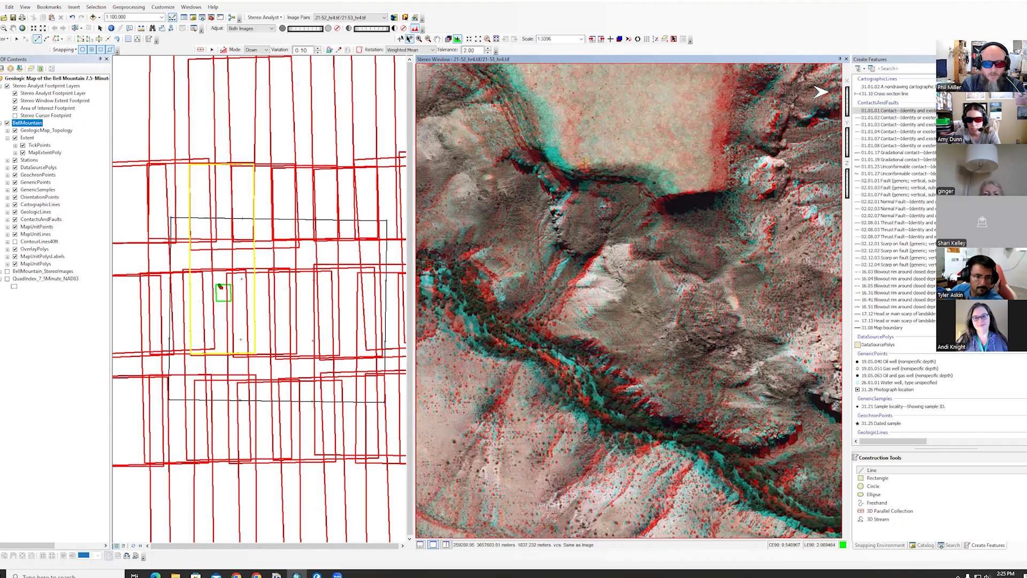
left_click(606, 160)
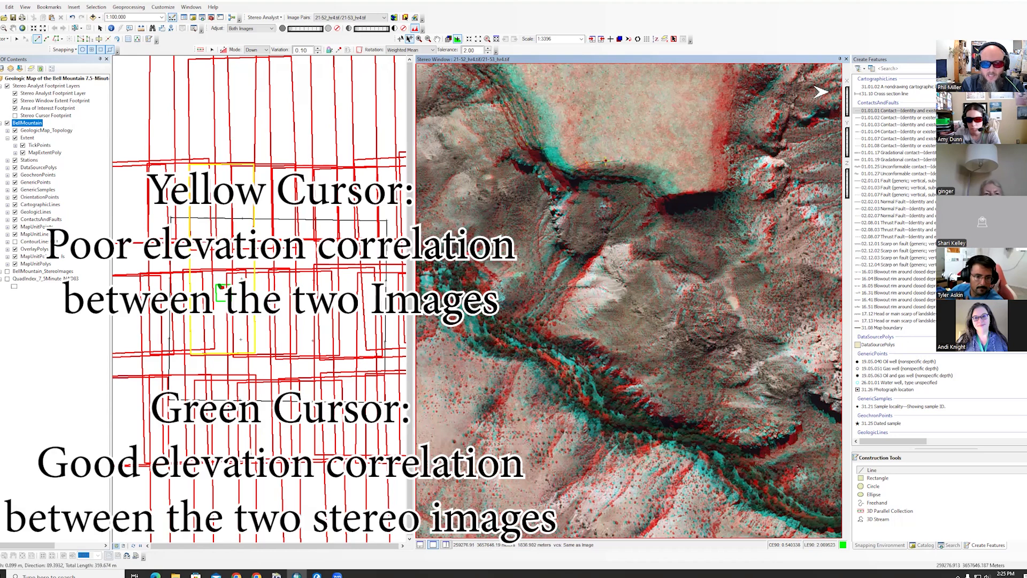
left_click(649, 167)
left_click(660, 178)
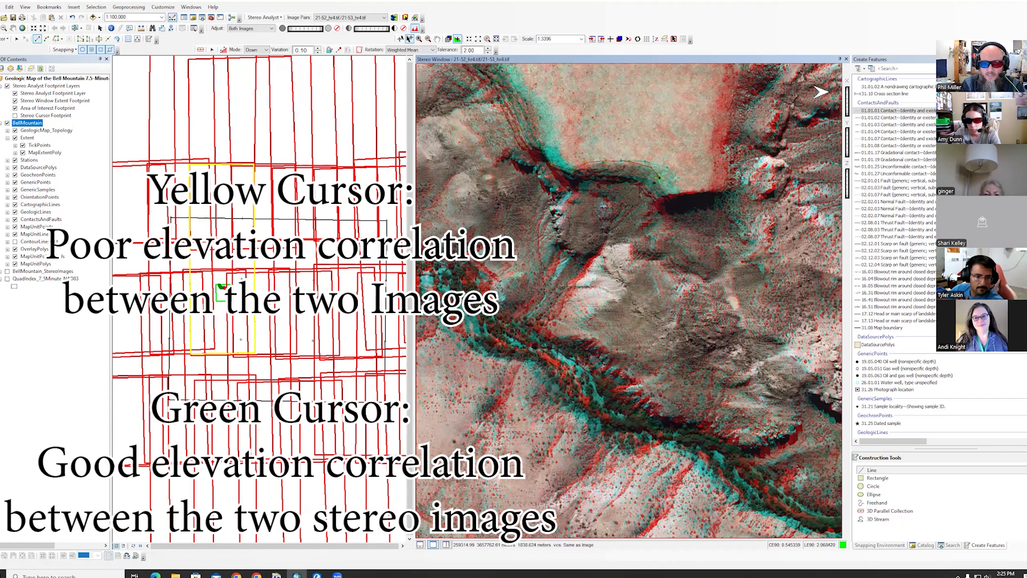
left_click(669, 193)
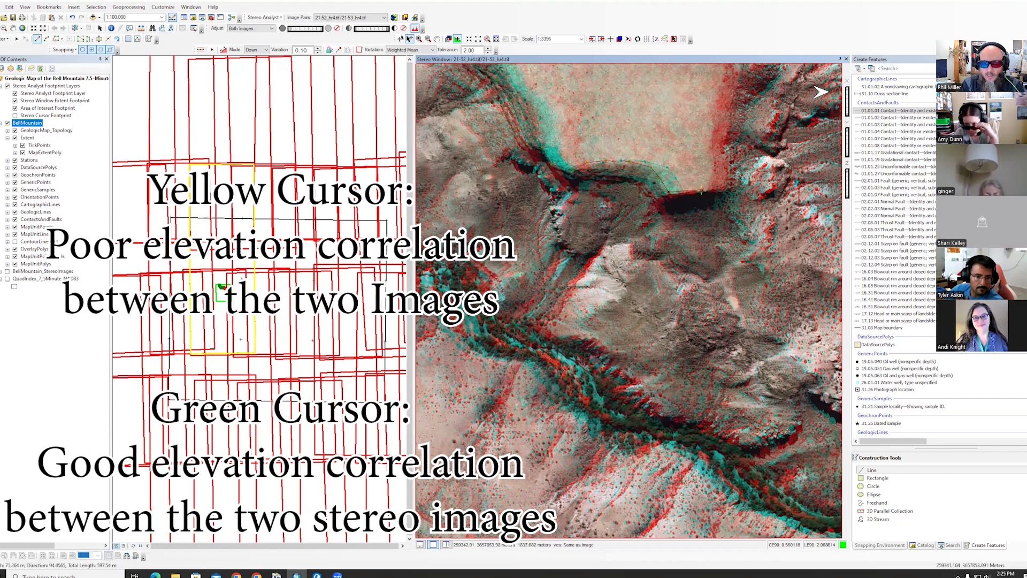
left_click(711, 185)
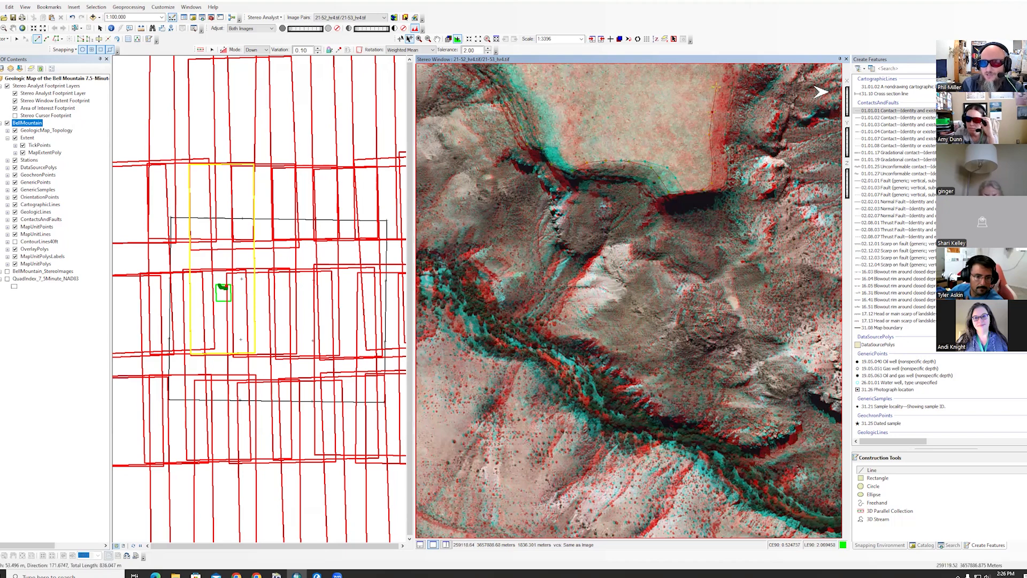
left_click(720, 84)
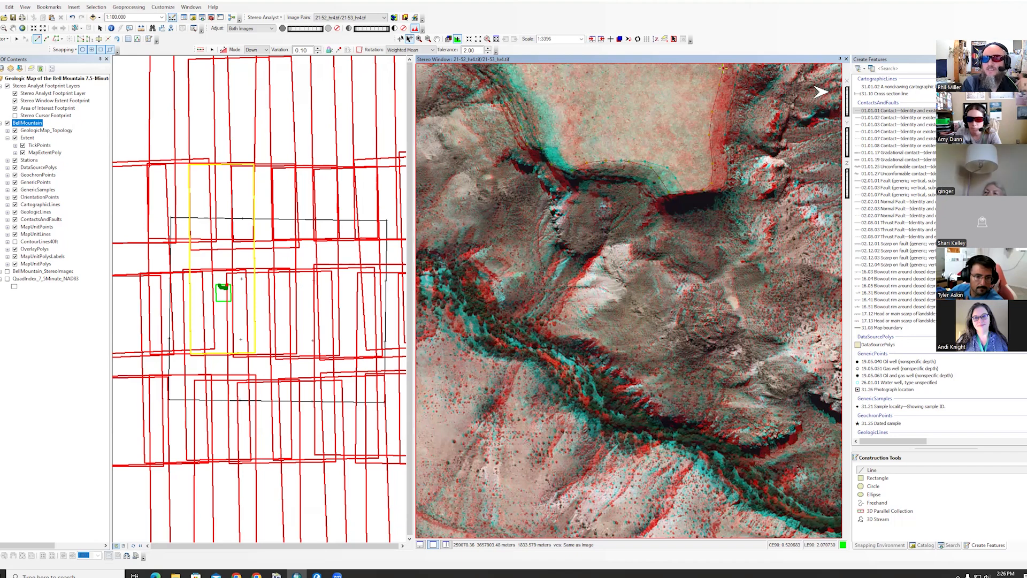
double_click(724, 68)
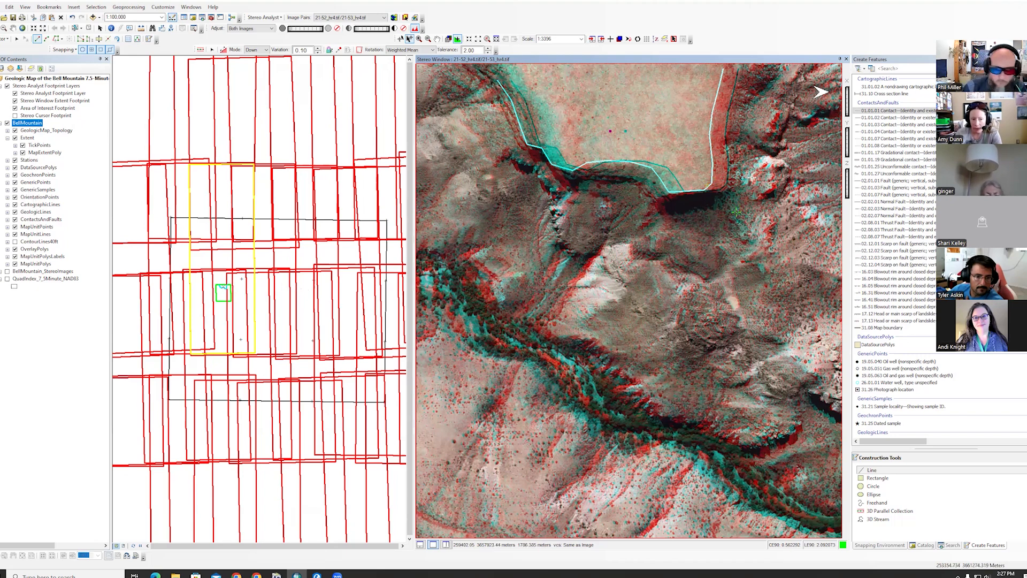
- Open the properties of the 01.01.08 Contact template and examine the available LocationSourceID choices
right_click(886, 150)
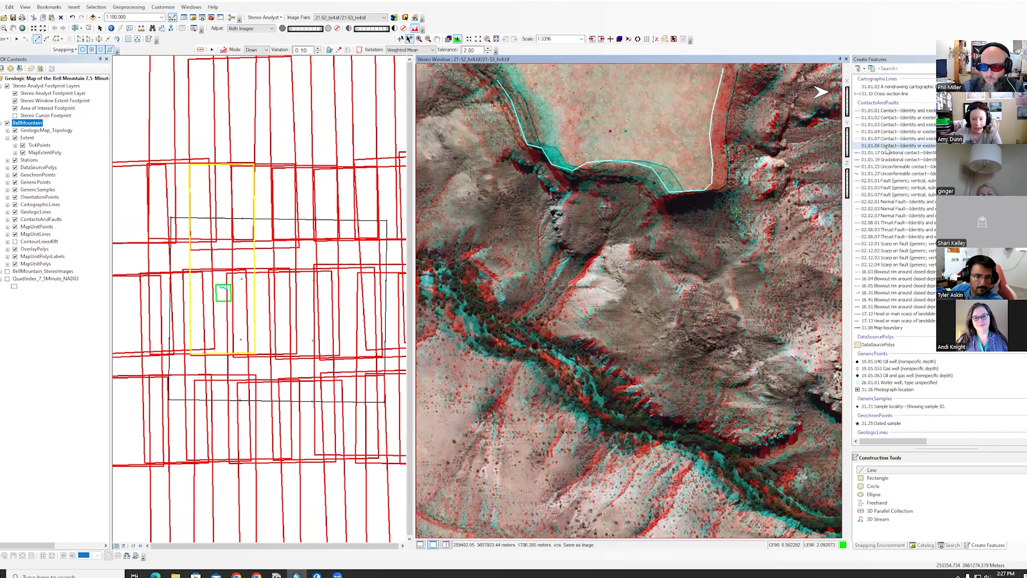
left_click(913, 182)
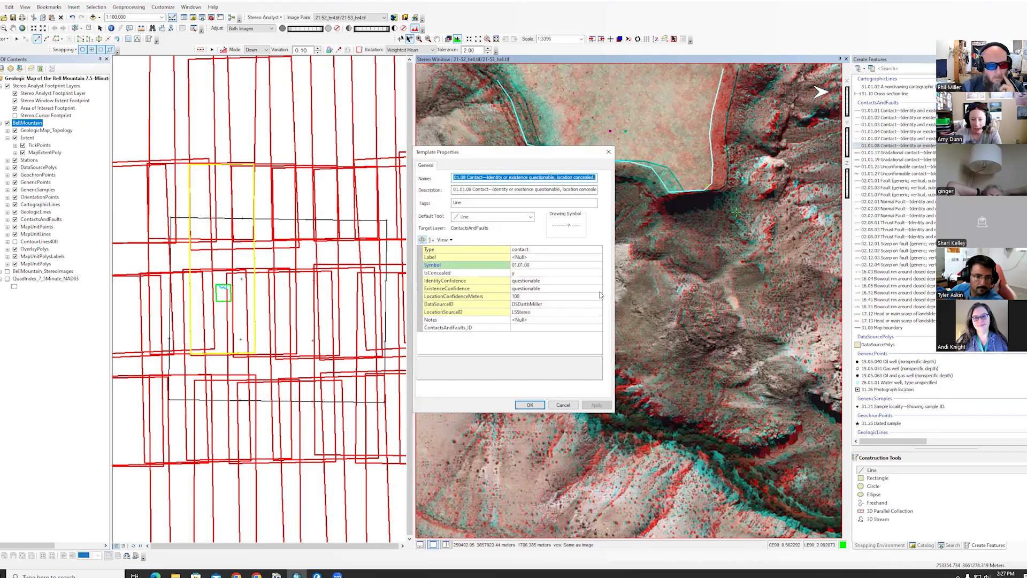
left_click(474, 313)
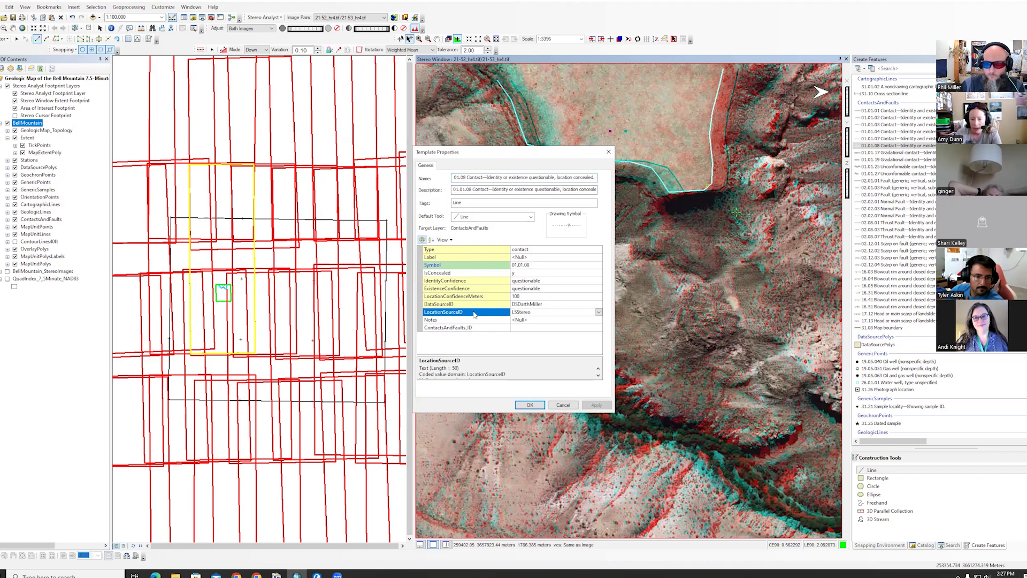
left_click(538, 313)
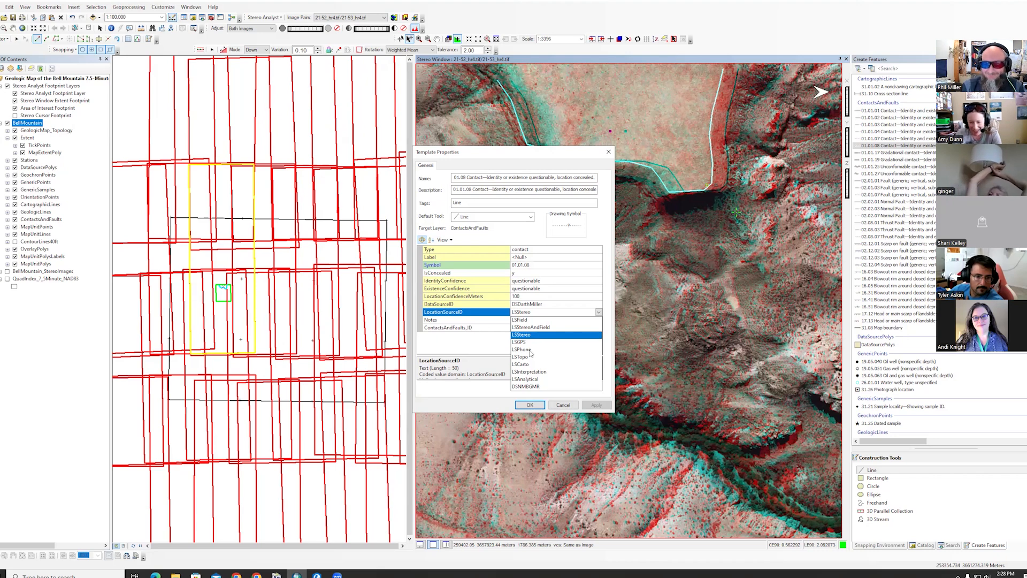
left_click(498, 351)
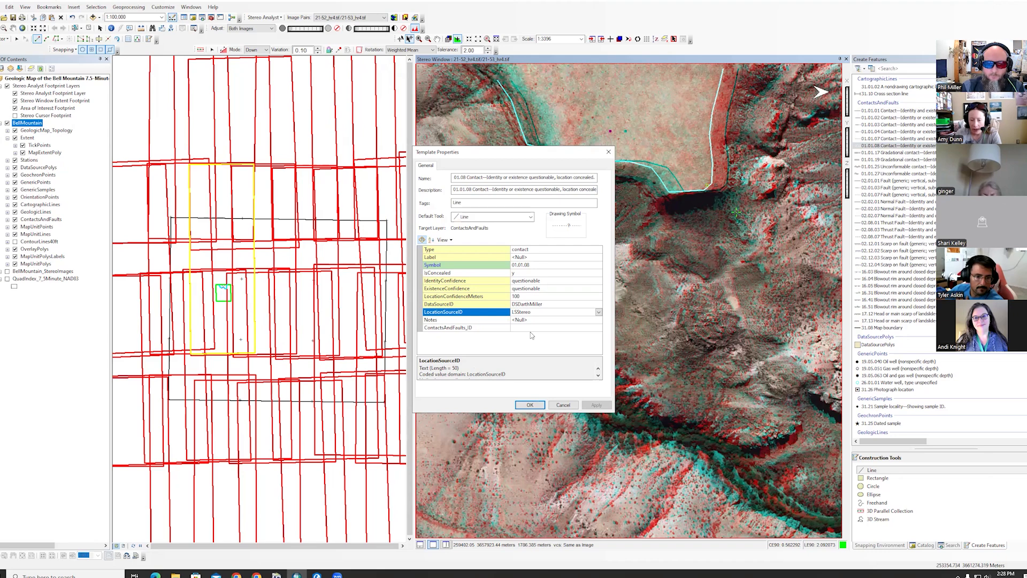
- Examine the DataSourceID and LocationSourceID choices of the 01.01.08 Contact template and close its properties without changes
left_click(542, 304)
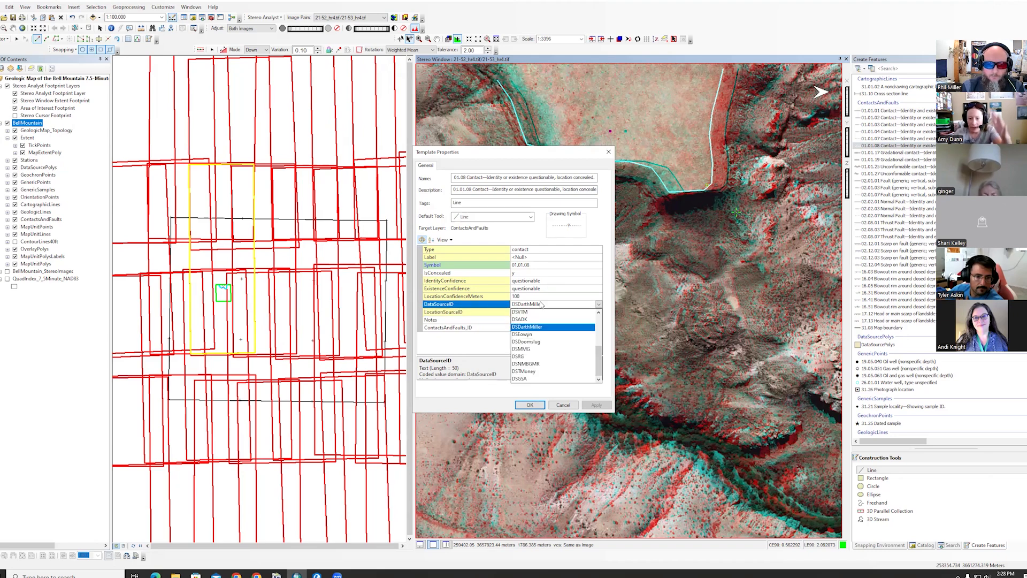
left_click(479, 349)
left_click(544, 314)
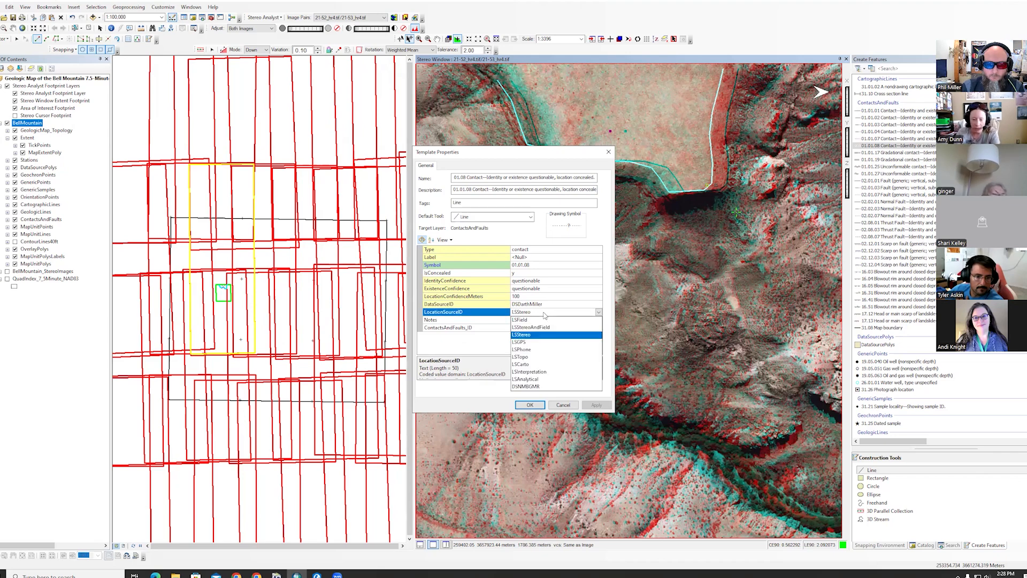
left_click(545, 307)
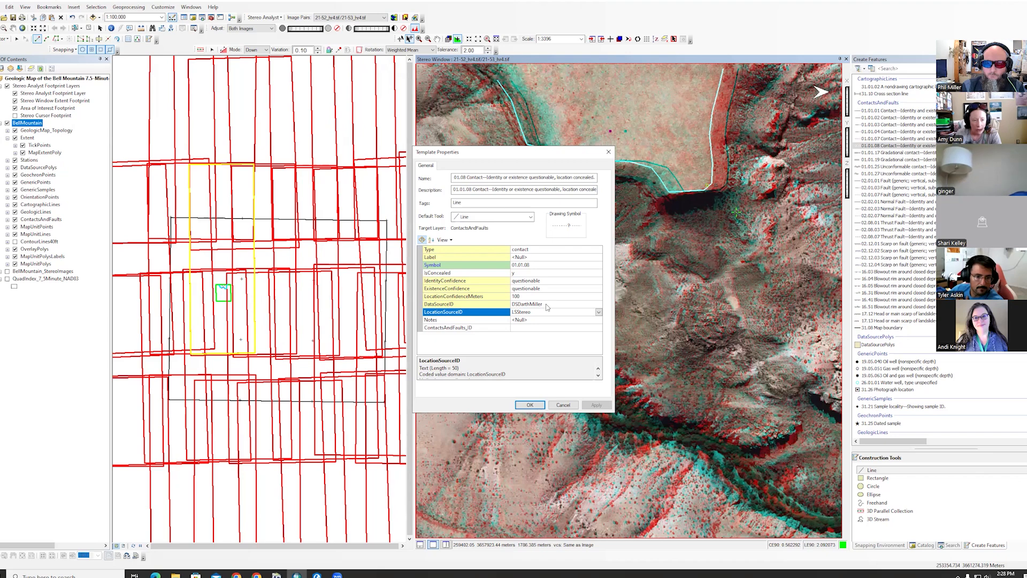
left_click(610, 153)
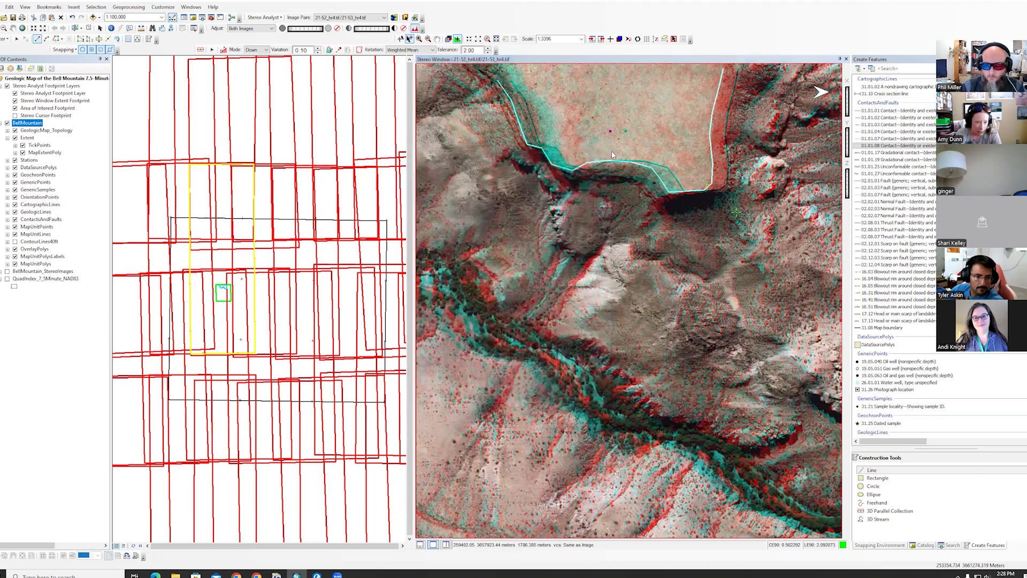
- Review the attribute defaults of the 08.02.04 Vertical flow banding template in OrientationPoints and cancel its properties
scroll(883, 337, "down", 20)
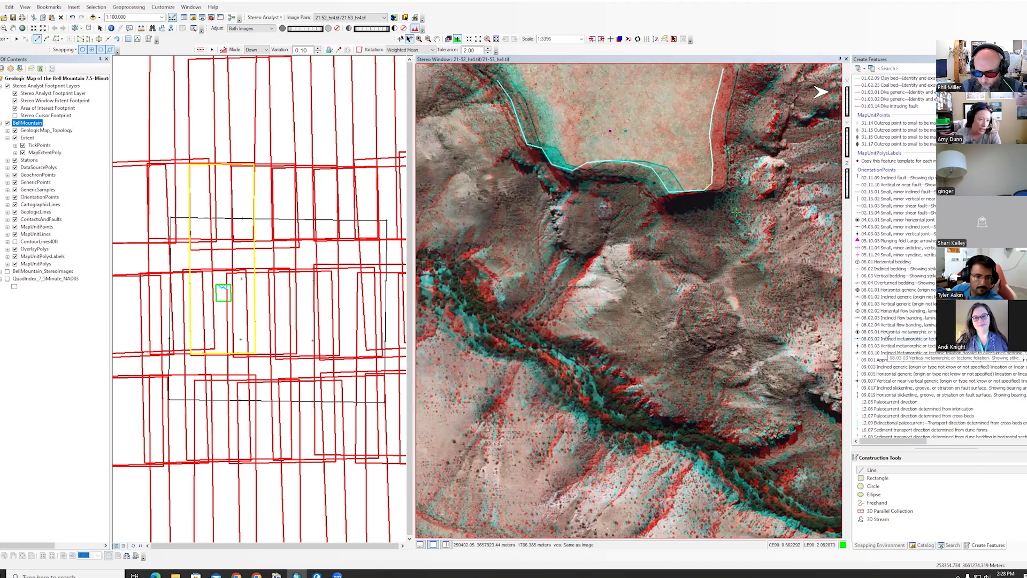
right_click(886, 326)
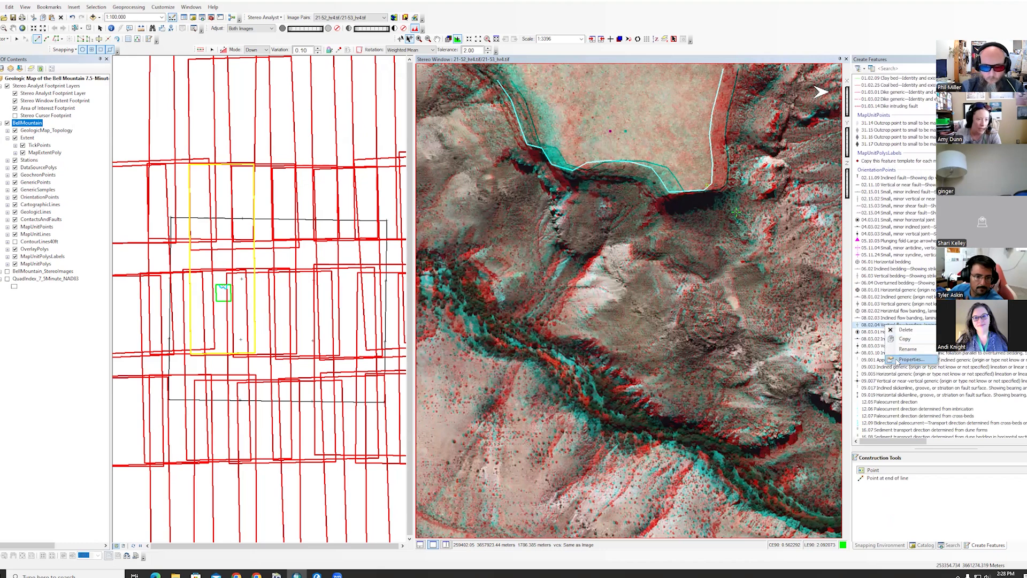
left_click(894, 360)
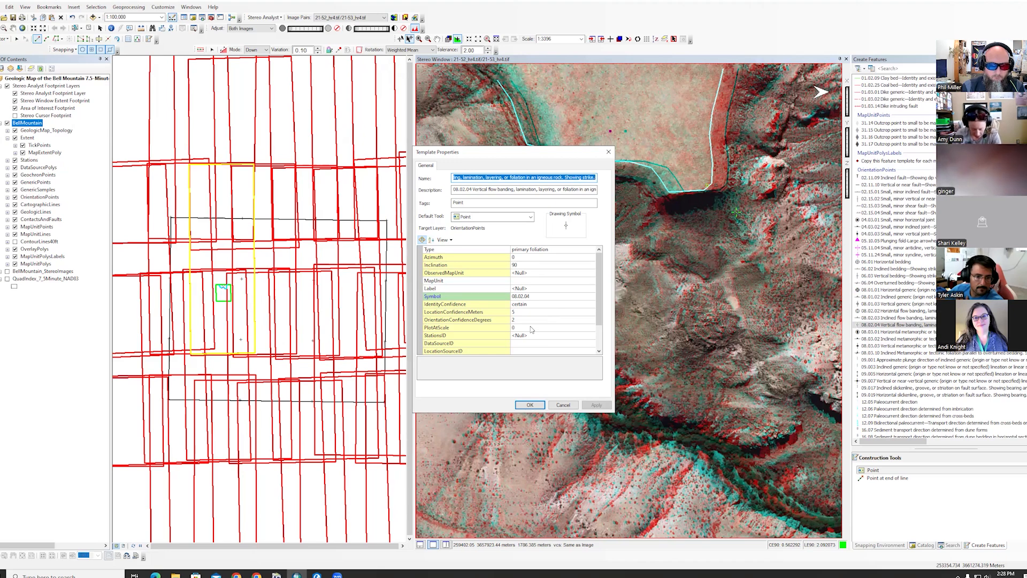
scroll(531, 329, "down", 2)
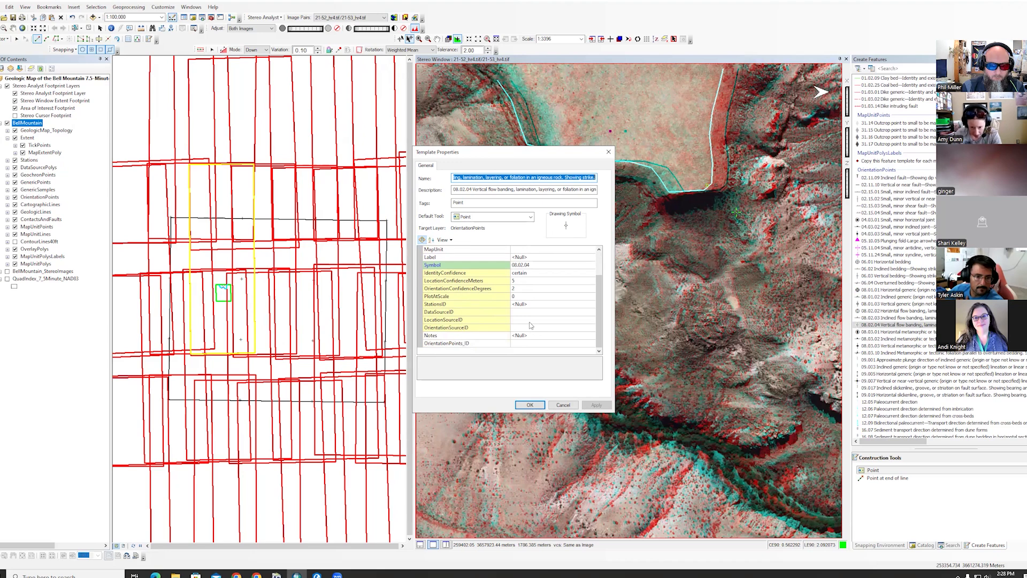
left_click(562, 403)
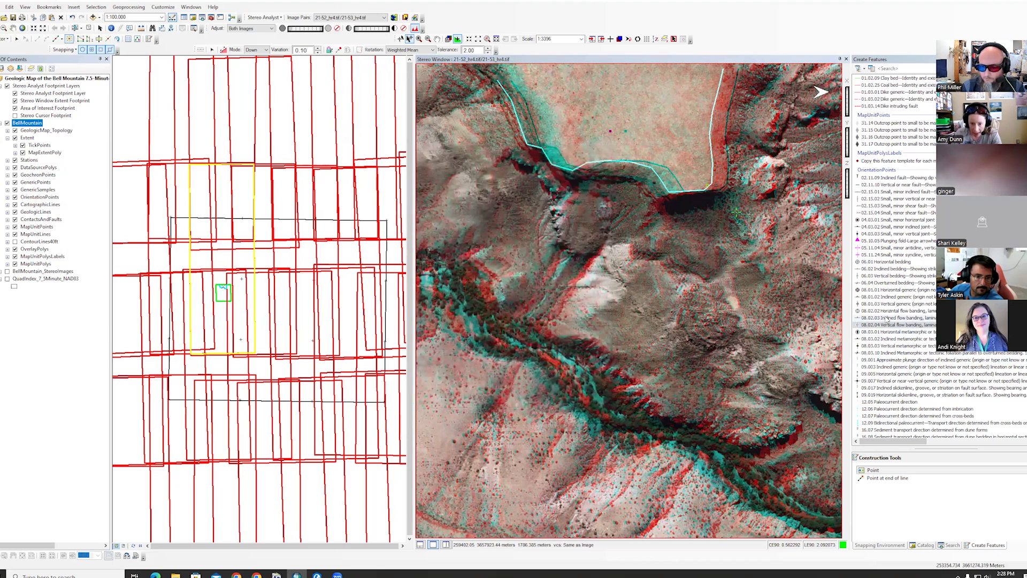
- Open the properties of the 02.15.03 Small, minor shear fault template in OrientationPoints and review its attribute fields
scroll(886, 324, "down", 4)
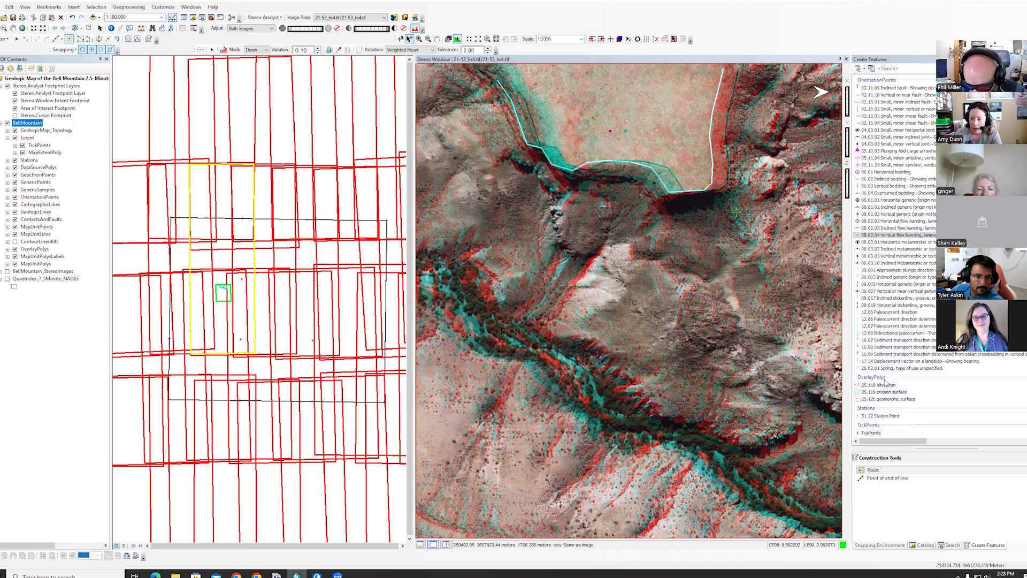
scroll(886, 383, "up", 10)
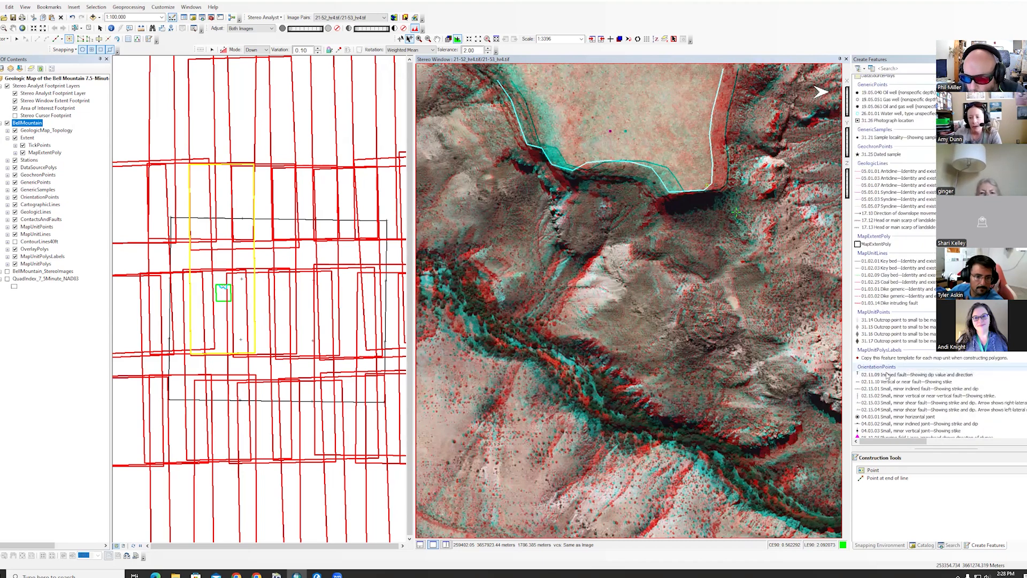
scroll(888, 376, "down", 3)
right_click(883, 332)
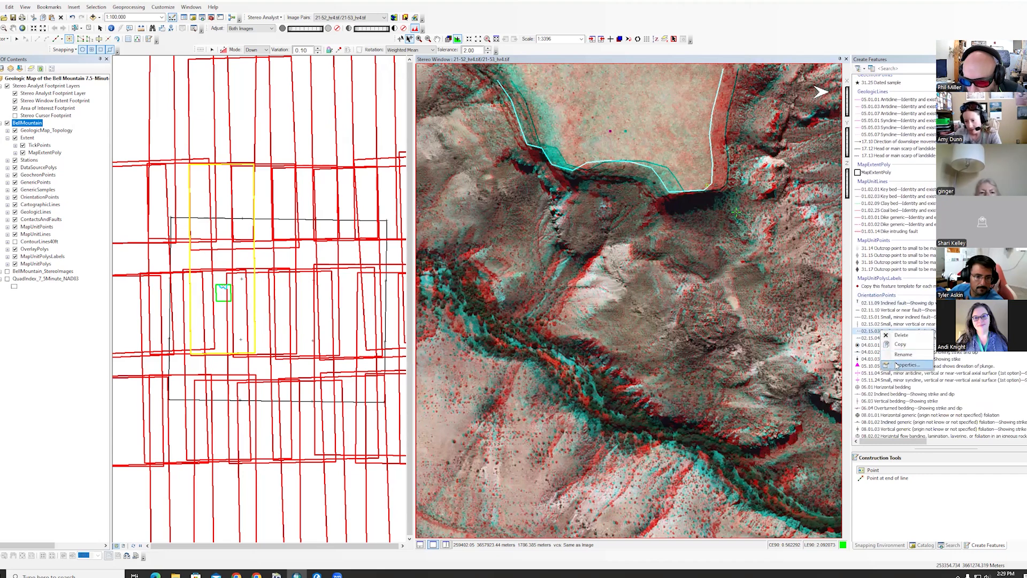
left_click(899, 365)
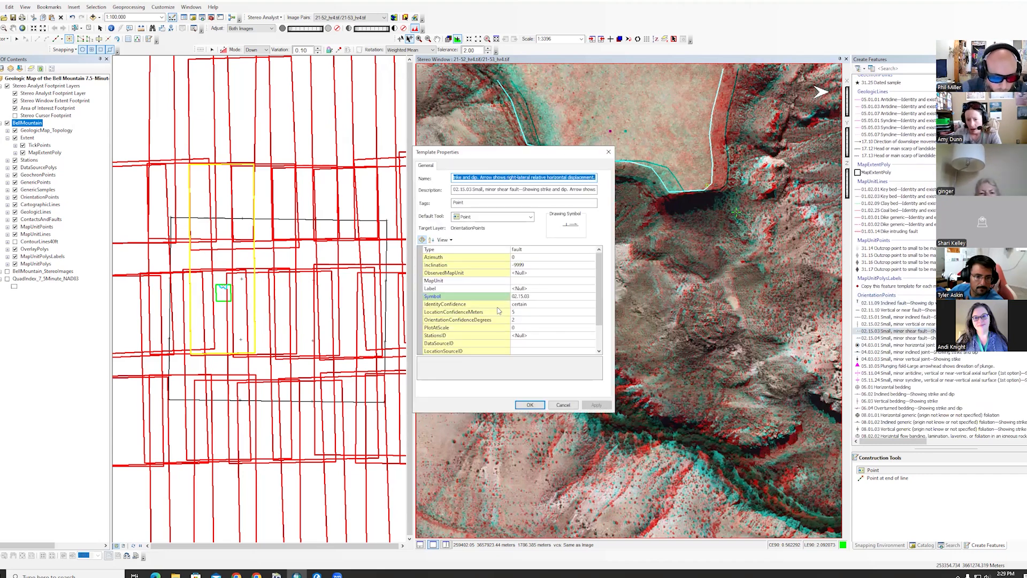
scroll(476, 323, "down", 2)
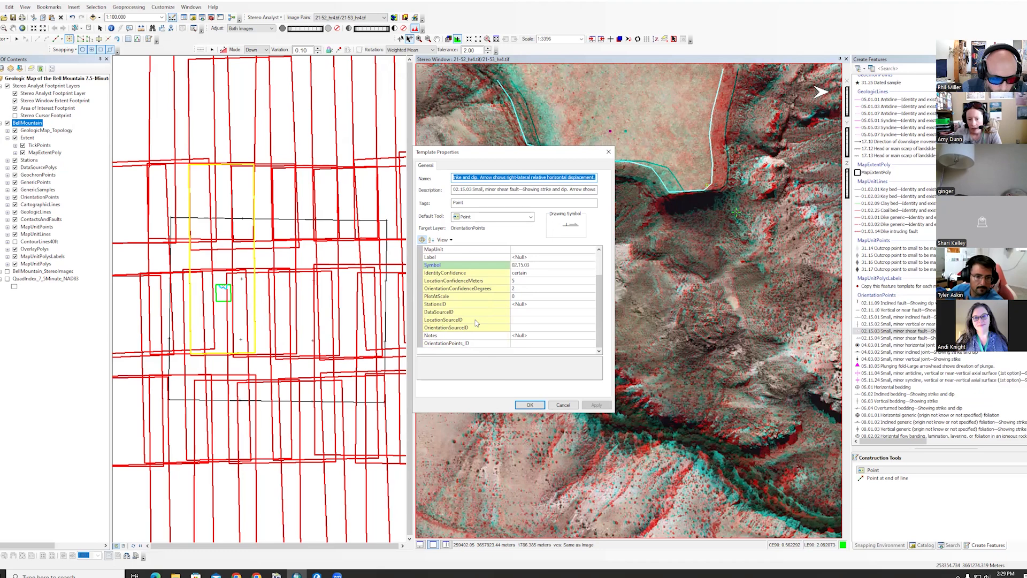
scroll(476, 321, "up", 1)
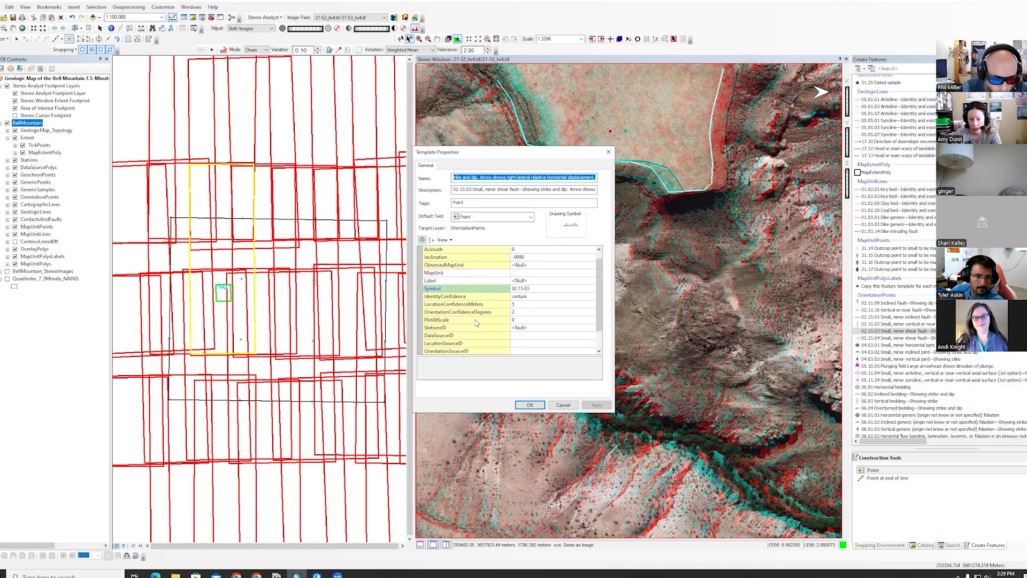
- Compare the ObservedMapUnit and MapUnit fields of the 02.15.03 shear fault template and enter TRc as the ObservedMapUnit default
left_click(464, 264)
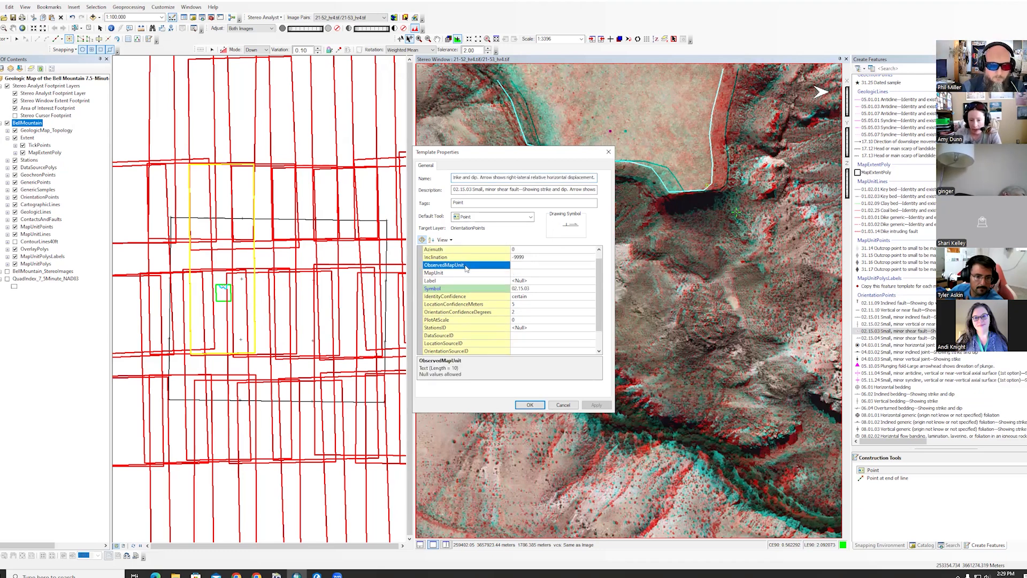
scroll(466, 268, "up", 1)
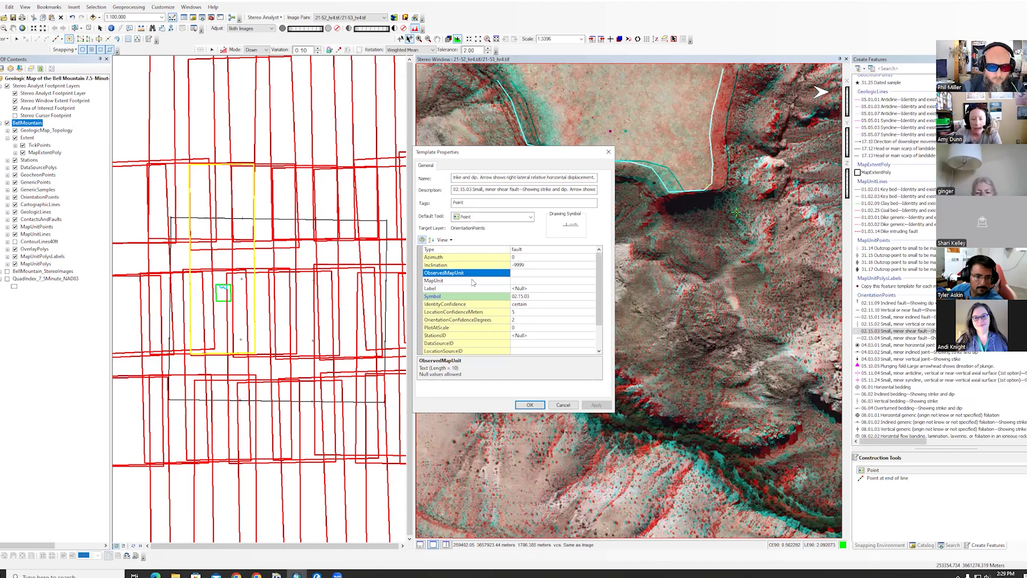
left_click(472, 282)
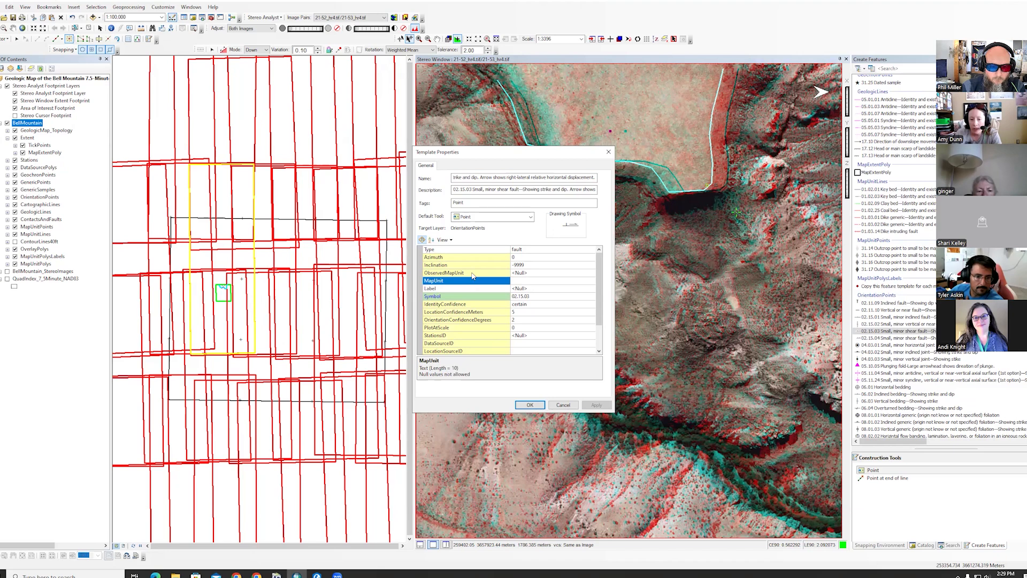
left_click(473, 275)
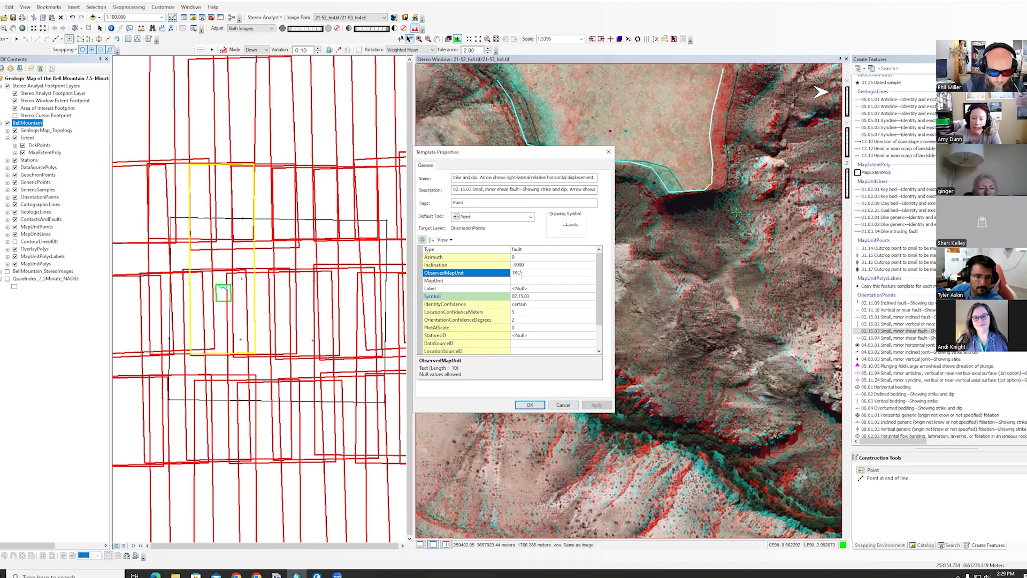
type("c")
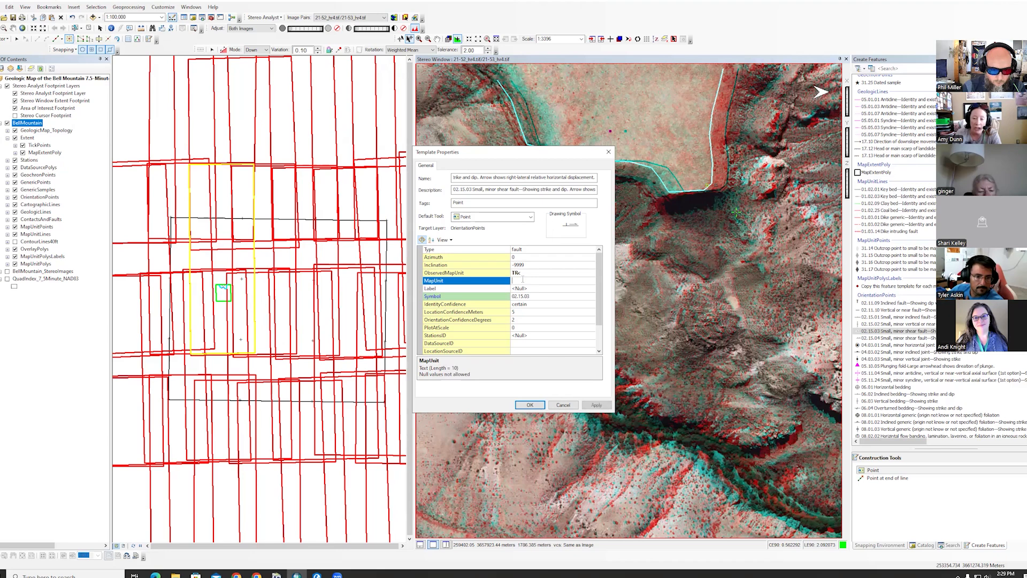
- Enter NO TOUCHY as the template's MapUnit default and clear the entry again
left_click(523, 279)
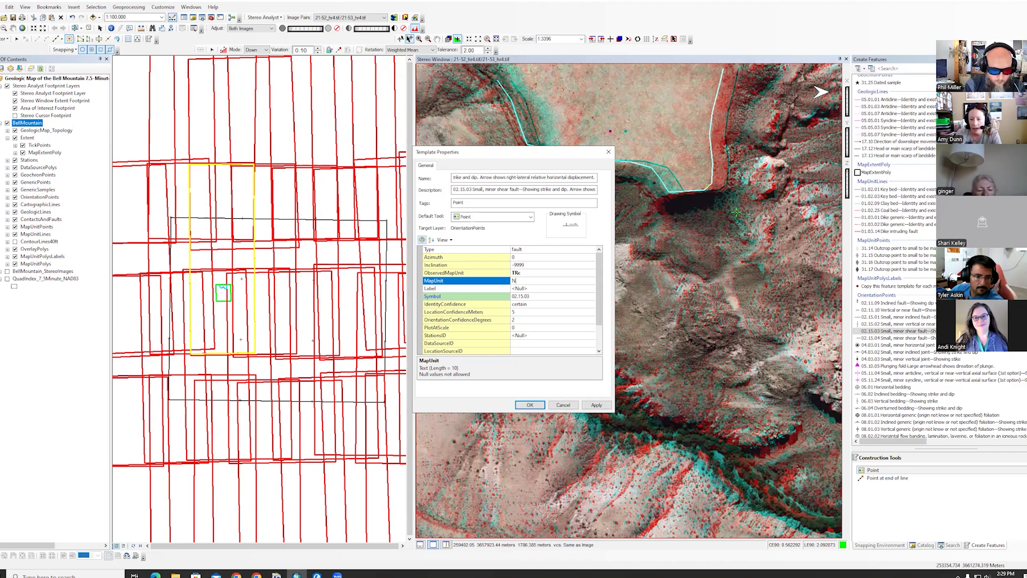
type("TOUCHY")
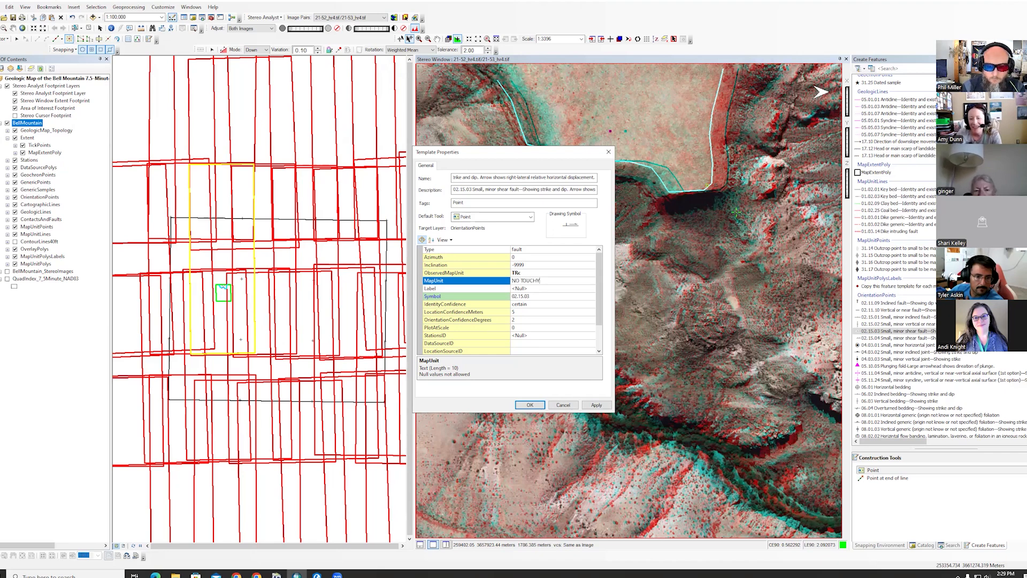
key("ctrl+a")
key("BackSpace")
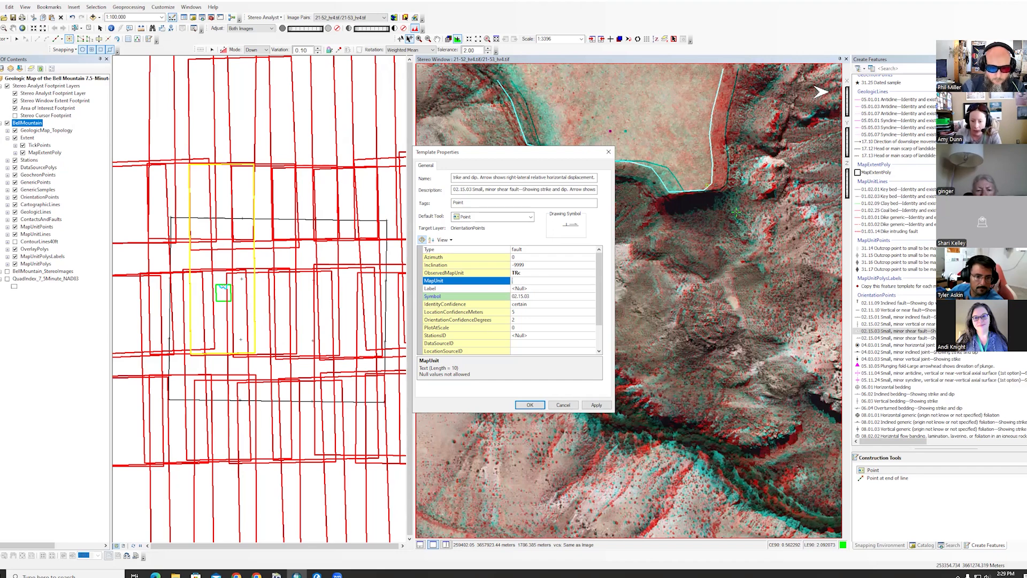
- Replace the ObservedMapUnit default with the text Actual Uni and clear the field again
left_click(524, 273)
type("Actual")
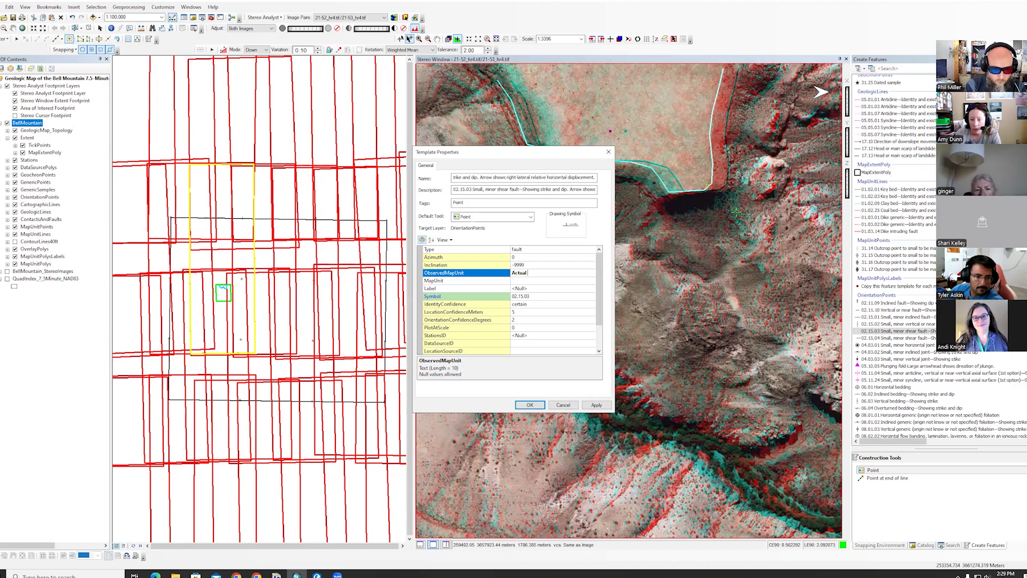
type(" Uni")
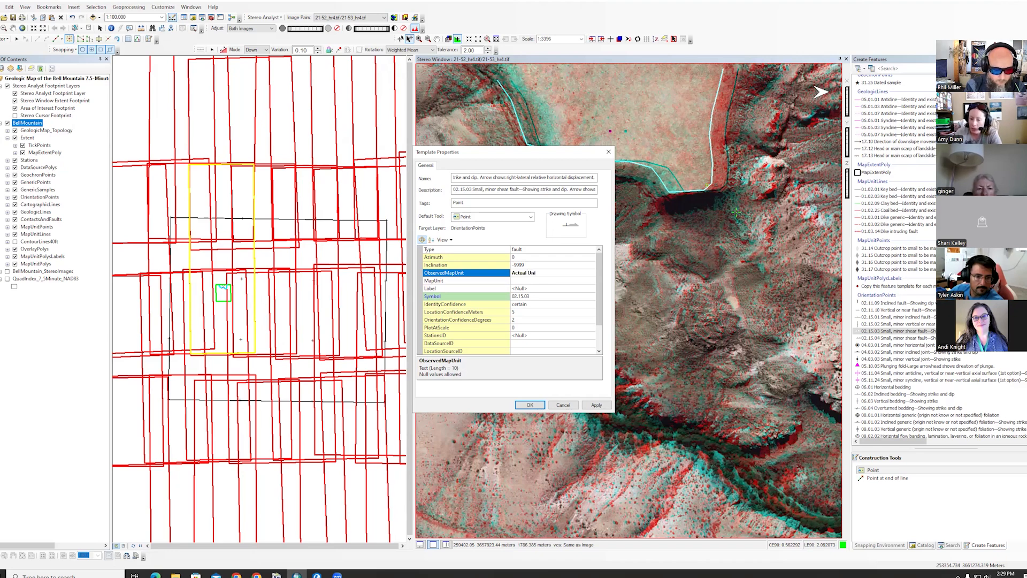
key("BackSpace")
key("BackSpace")
key("BackSpace")
key("BackSpace")
key("BackSpace")
key("BackSpace")
key("BackSpace")
key("BackSpace")
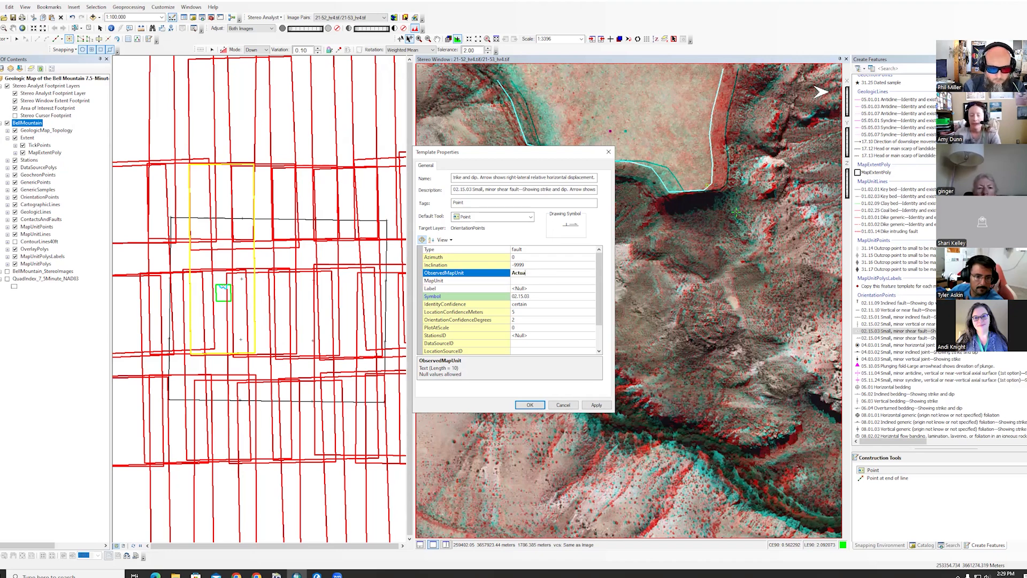
key("Return")
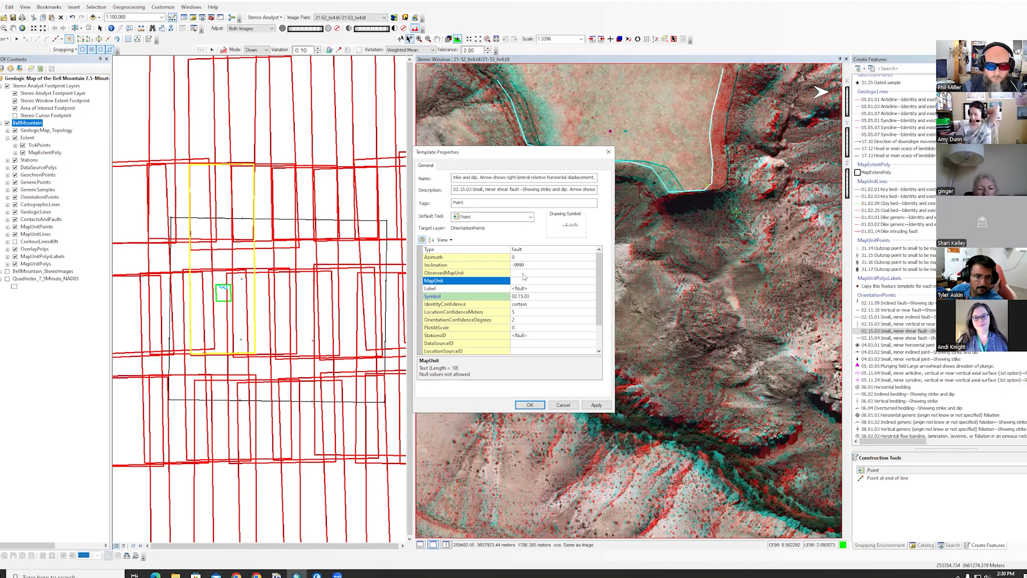
- Review the MapUnit, Symbol and Azimuth fields of the 02.15.03 shear fault template and cancel its properties
left_click(524, 280)
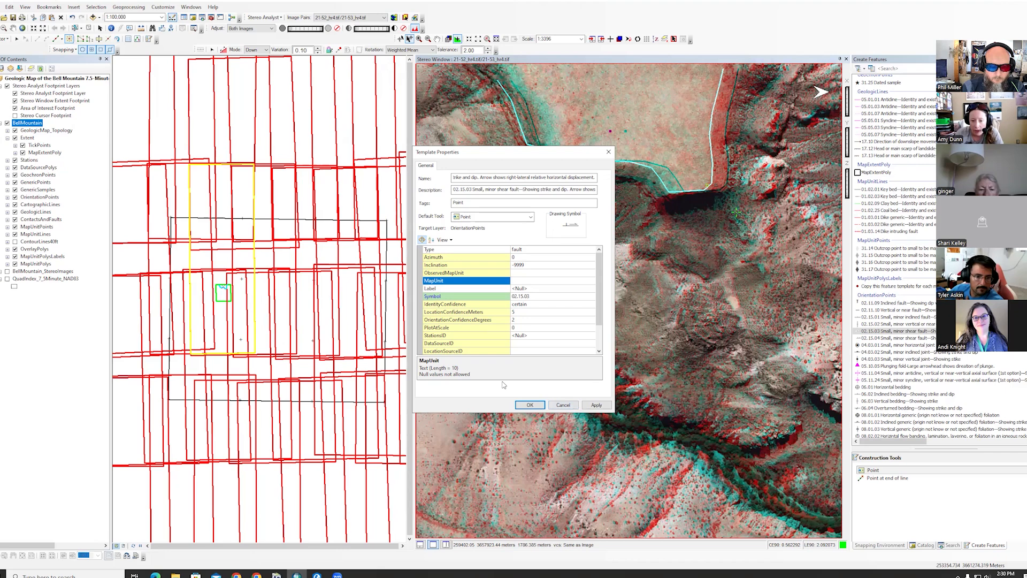
left_click(534, 296)
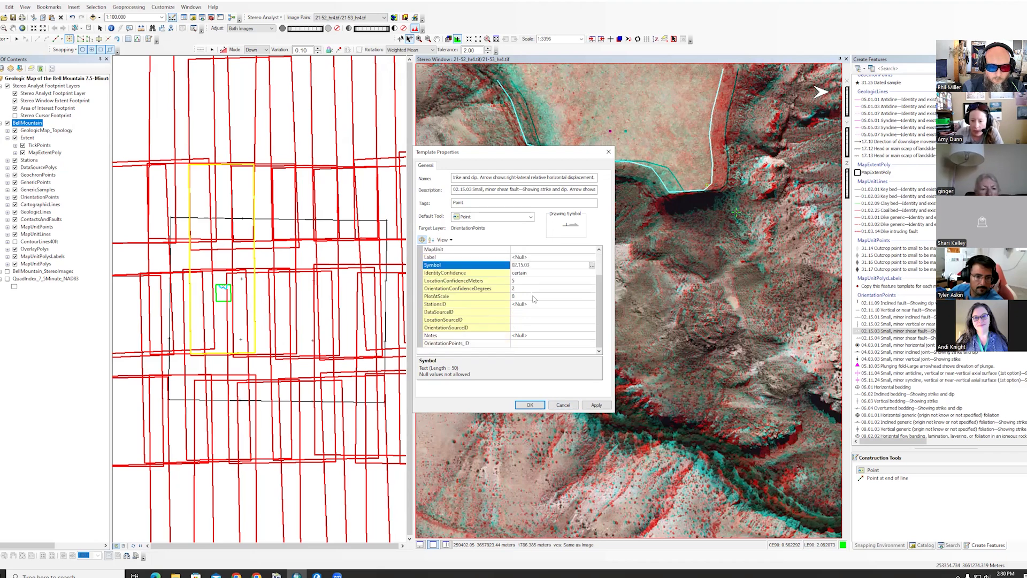
scroll(535, 264, "up", 2)
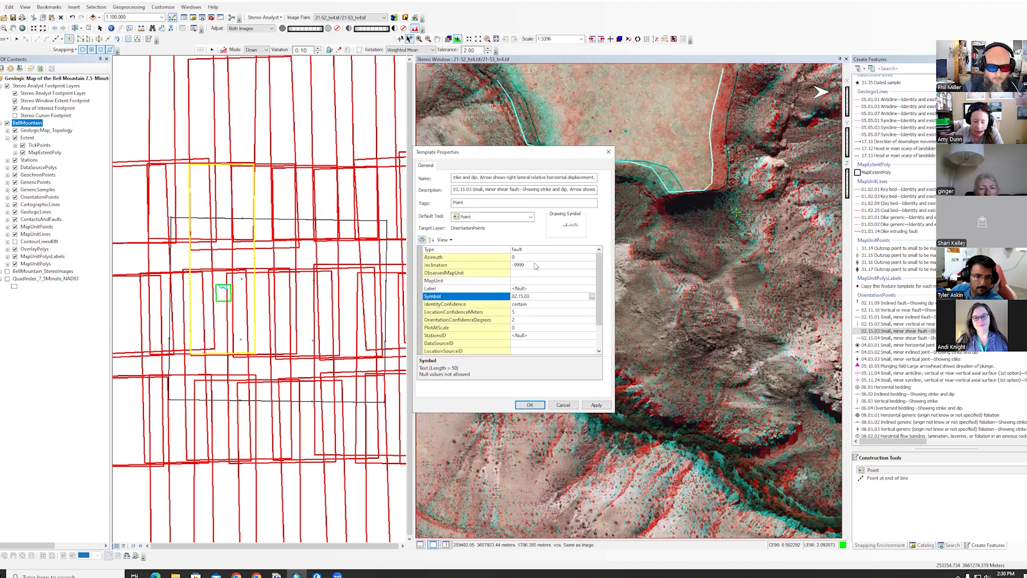
left_click(483, 259)
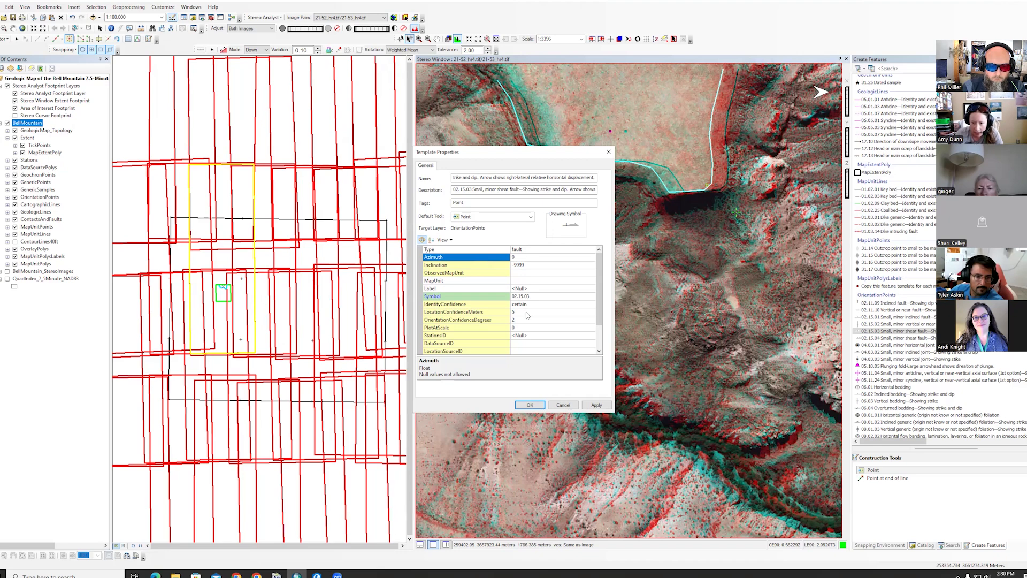
left_click(559, 402)
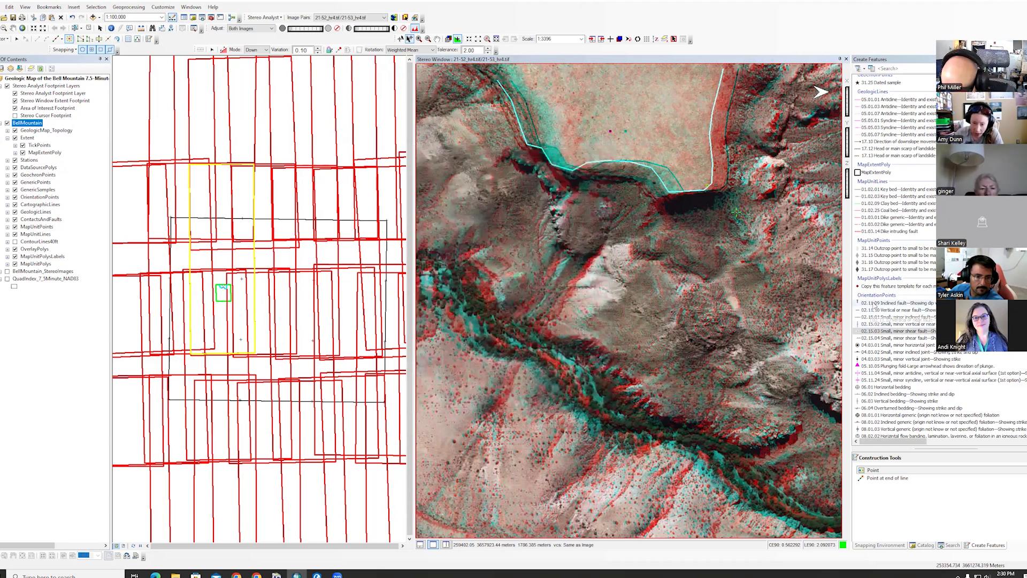
- Open the properties of the 06.01 Horizontal bedding template in OrientationPoints, review its attribute defaults and cancel
scroll(880, 343, "down", 2)
right_click(882, 352)
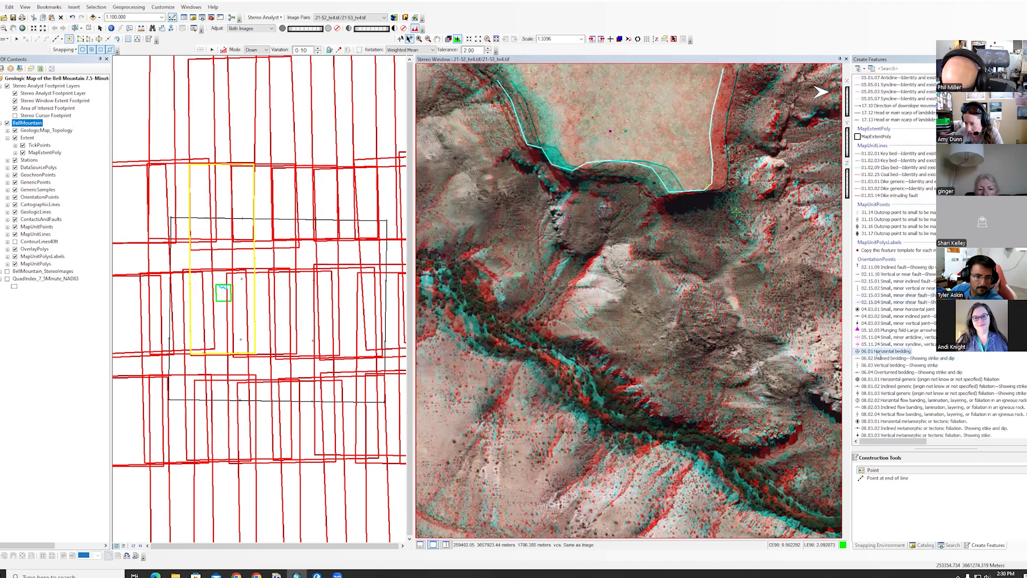
left_click(901, 386)
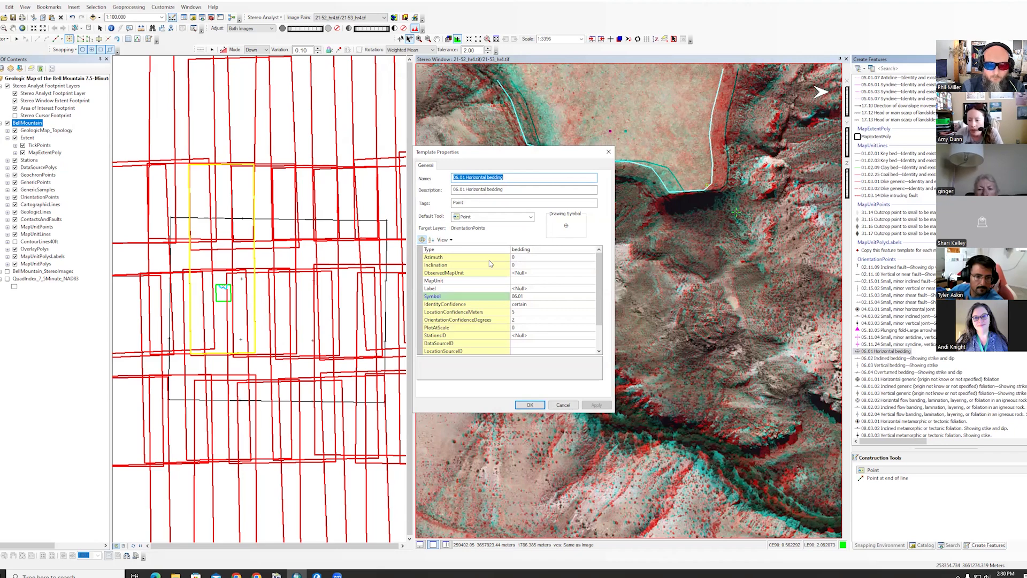
left_click(563, 405)
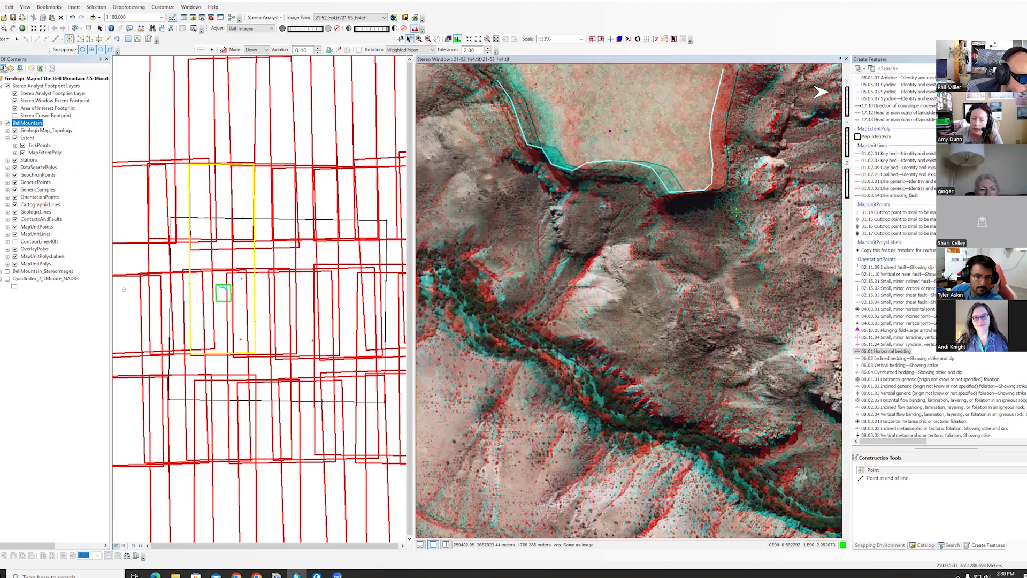
- List the map contents by source, open the FGDC_Symbols table and enlarge its window to show all columns
left_click(11, 69)
scroll(36, 321, "down", 3)
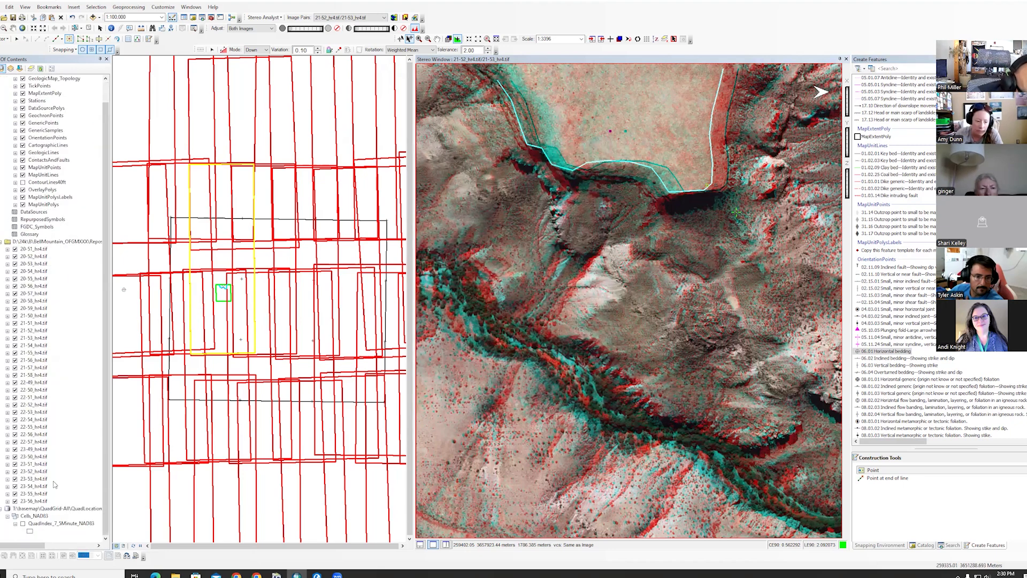
double_click(46, 226)
left_click_drag(546, 276, 266, 80)
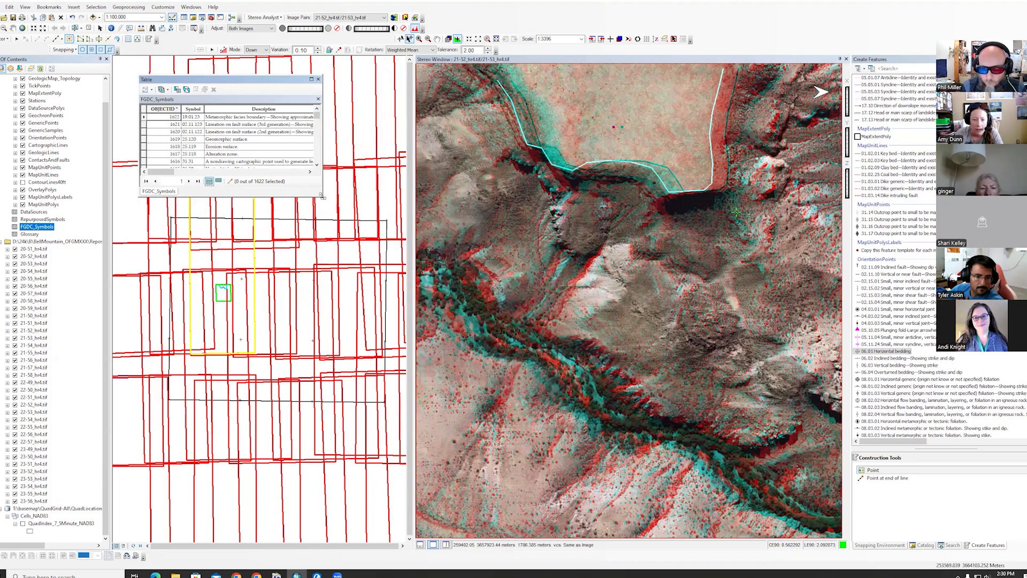
left_click_drag(323, 197, 958, 515)
- Examine the AzimuthMeasurementConvention and PointOfObservation columns of FGDC_Symbols, including the PointOfObservation choices, and close the table unchanged
left_click(760, 110)
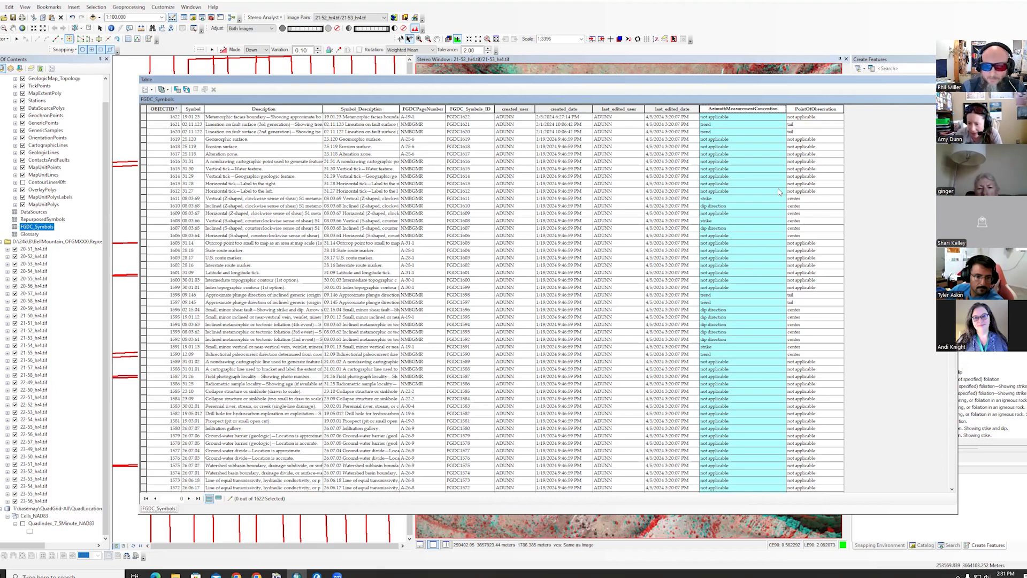
left_click(807, 109)
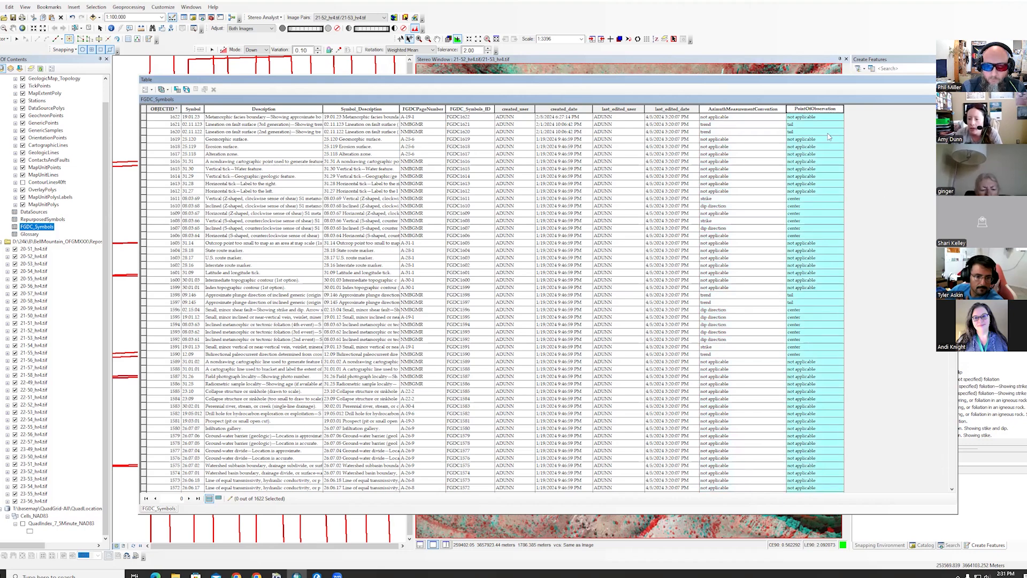
left_click(801, 125)
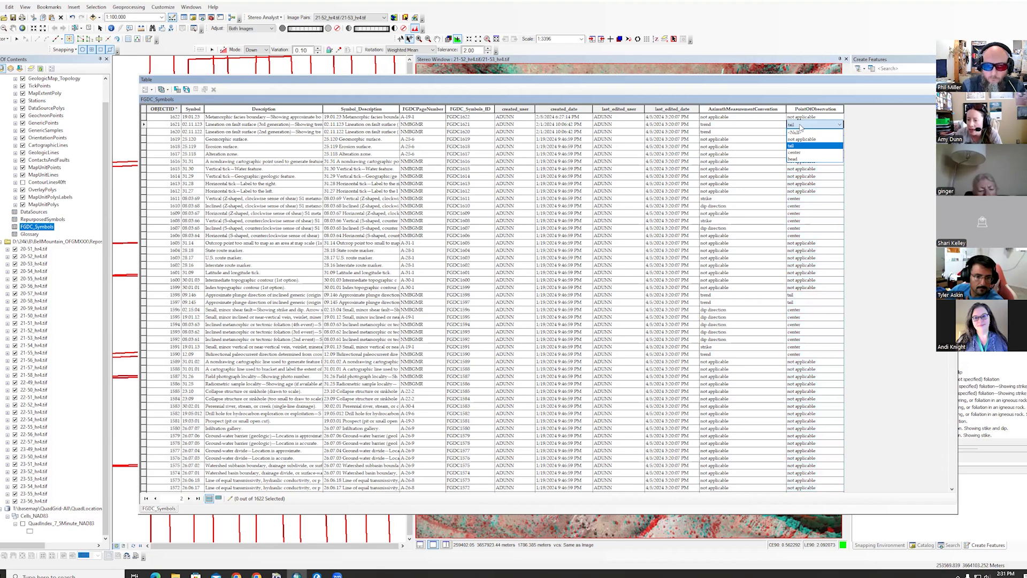
left_click(801, 127)
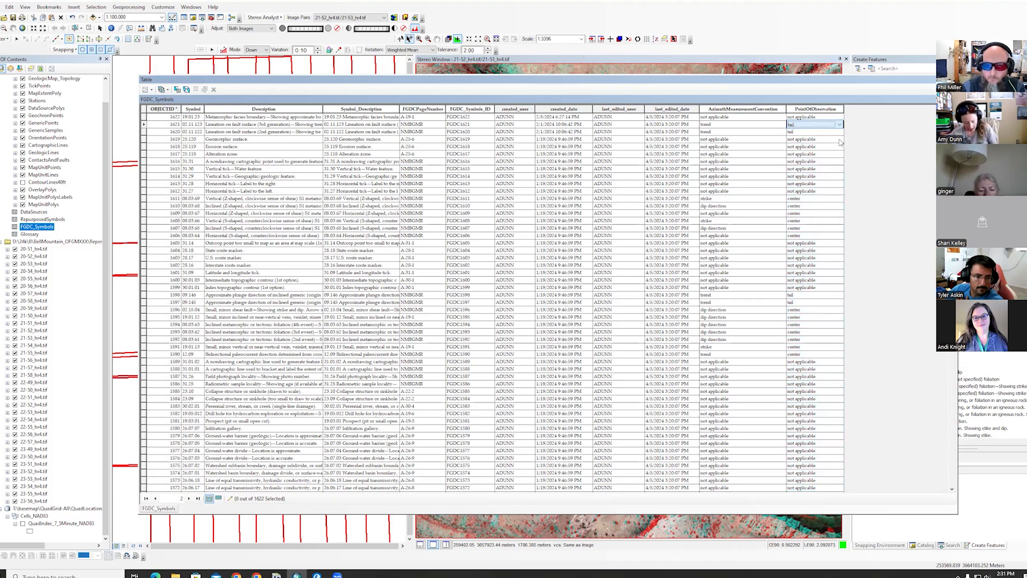
left_click_drag(868, 81, 742, 99)
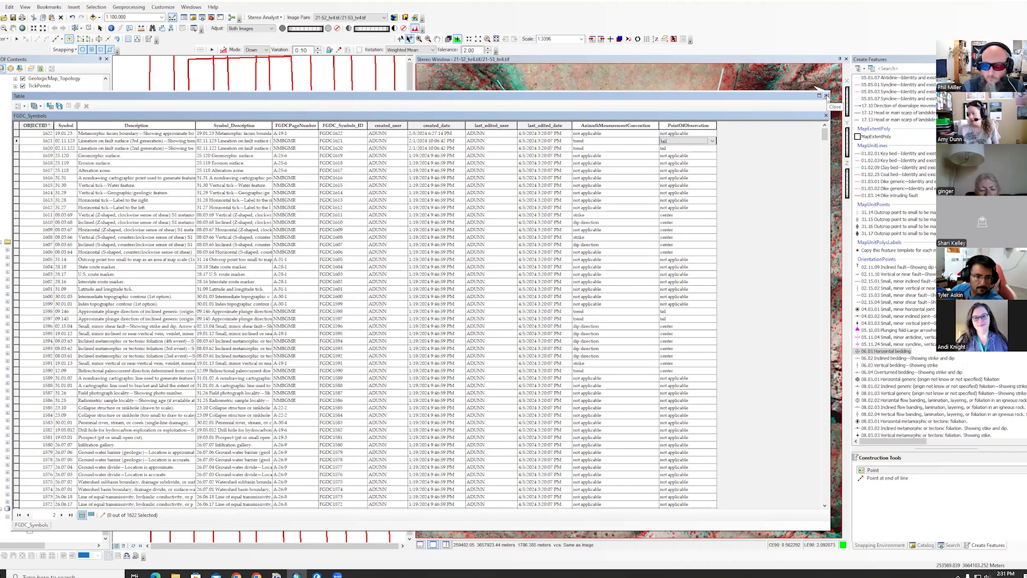
left_click(826, 96)
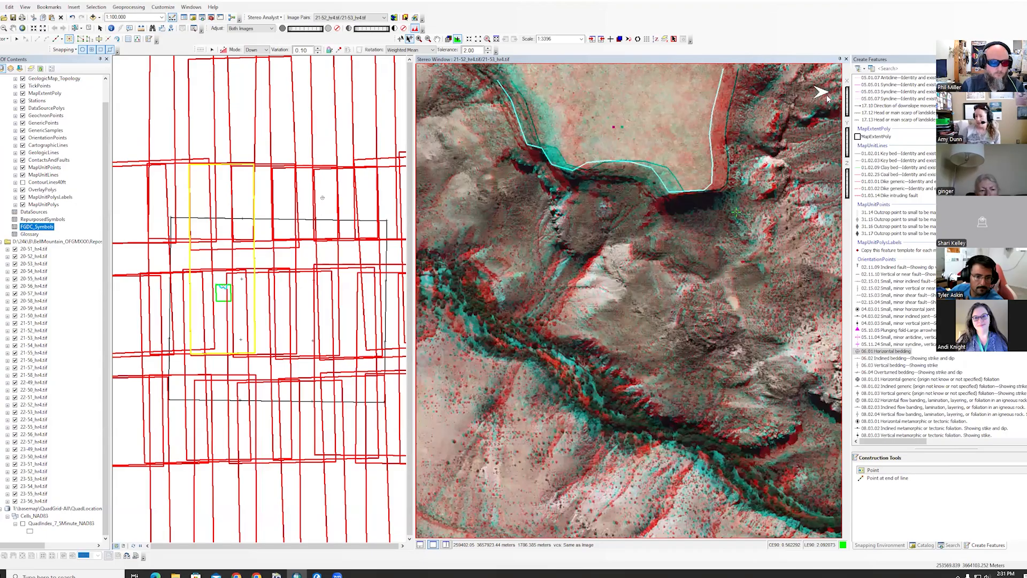